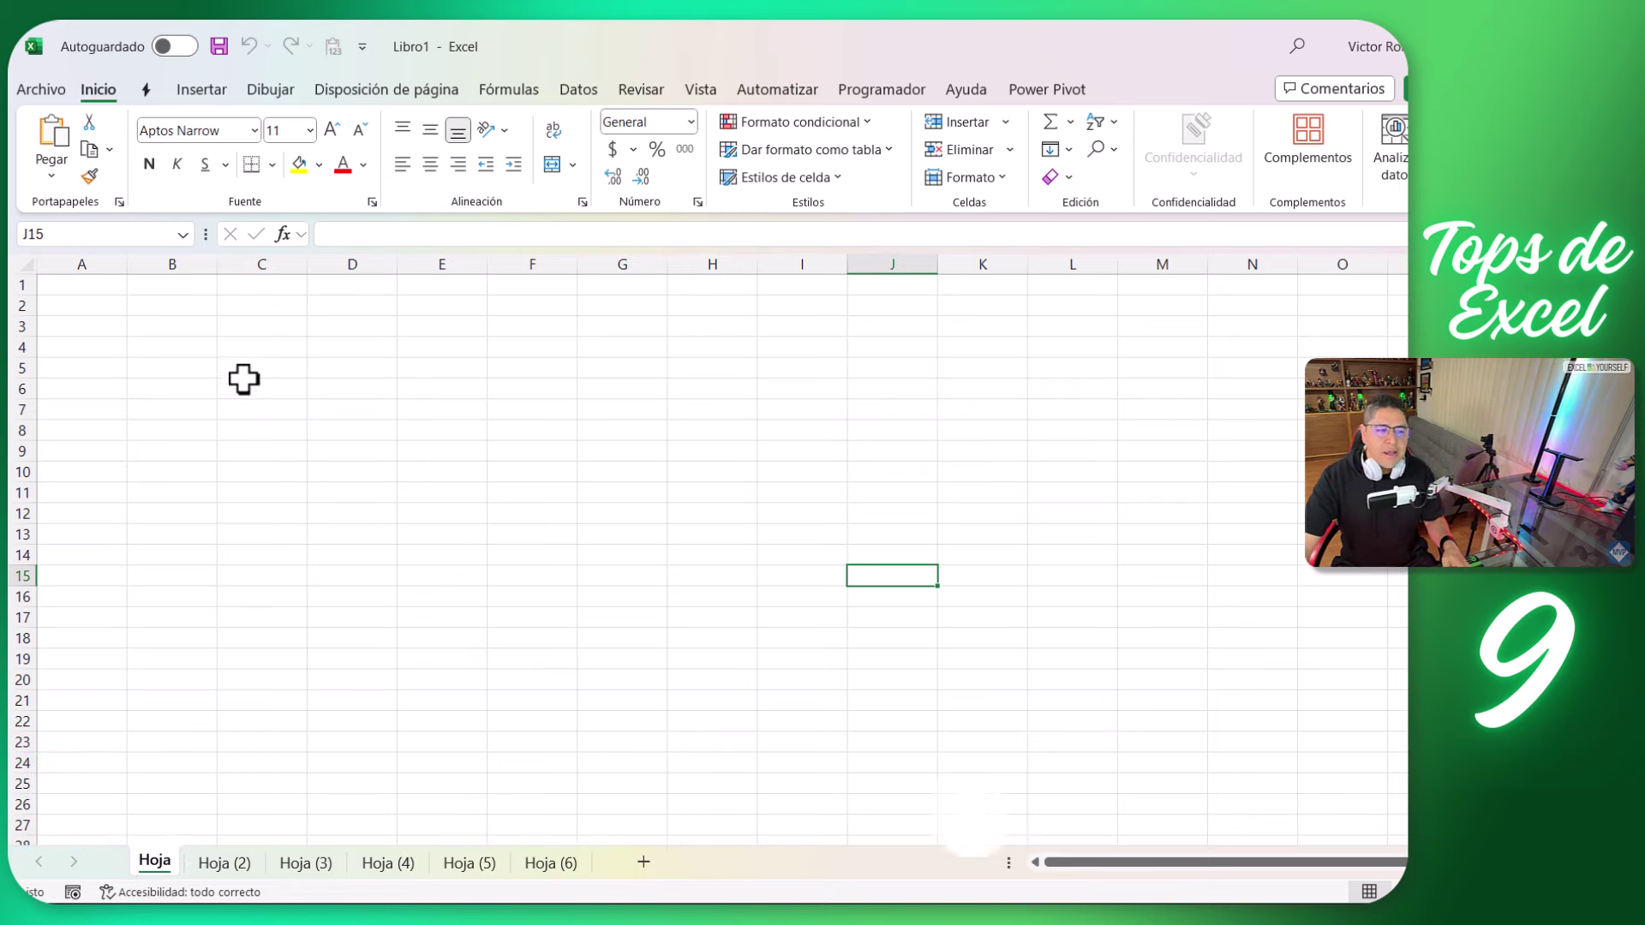
Run the ListarNombresDeHojasConVinculos macro to create Lista de Hojas with links to Hoja through Hoja (6)
{"action": "left_click_drag", "start_coordinate": [90, 285], "coordinate": [65, 441]}
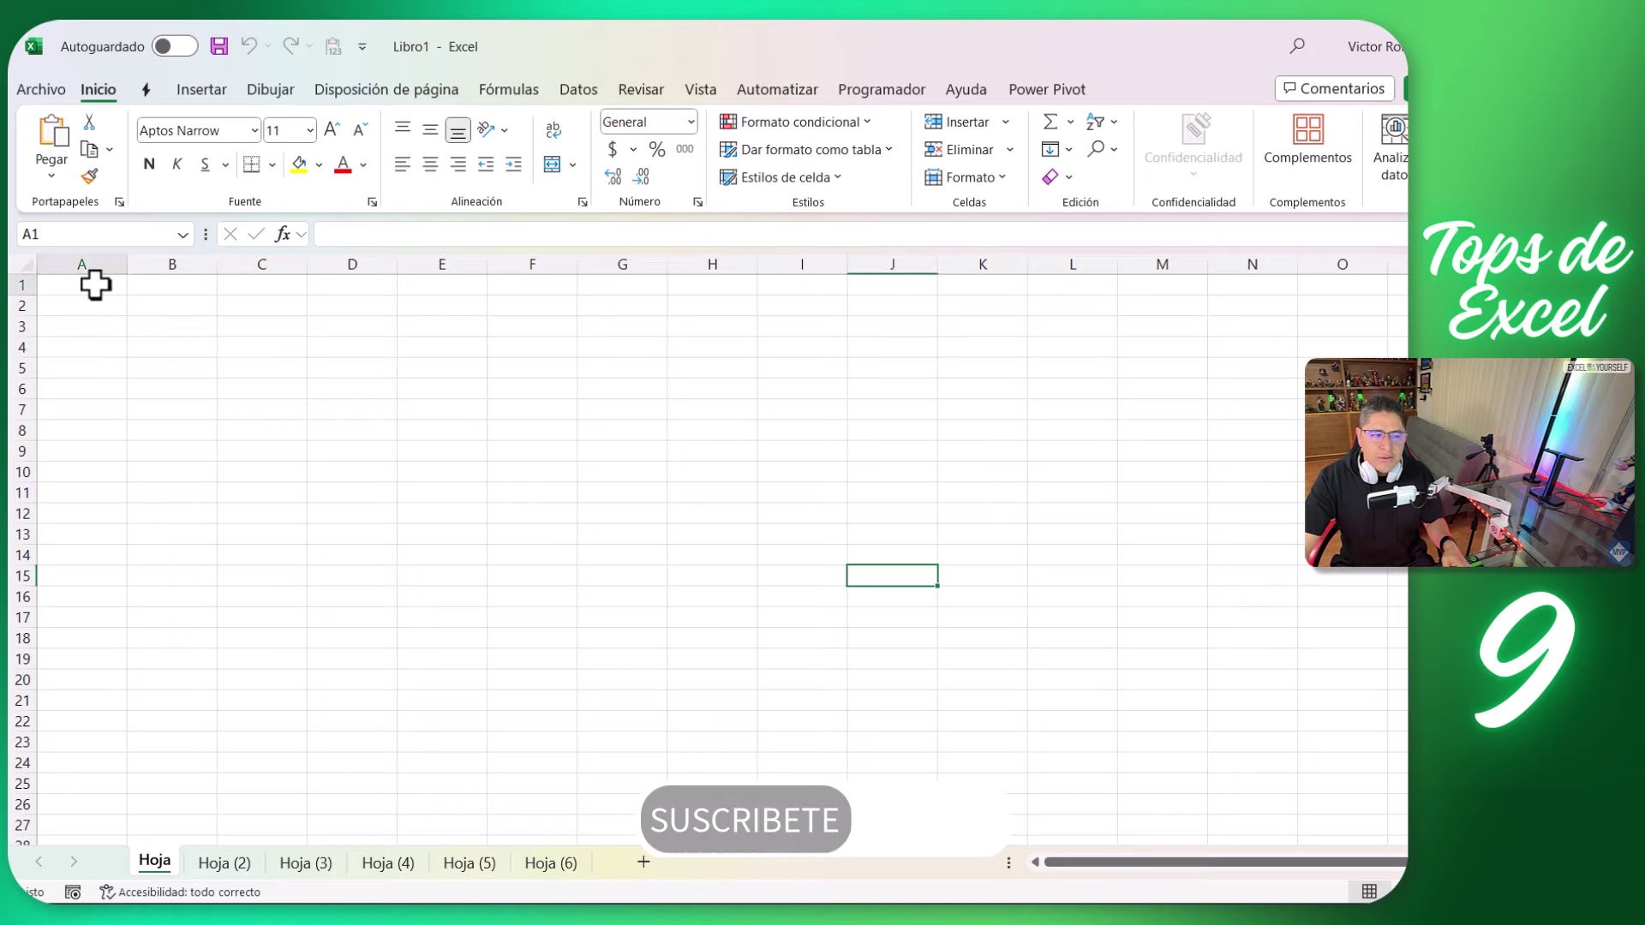
{"action": "left_click", "coordinate": [89, 433]}
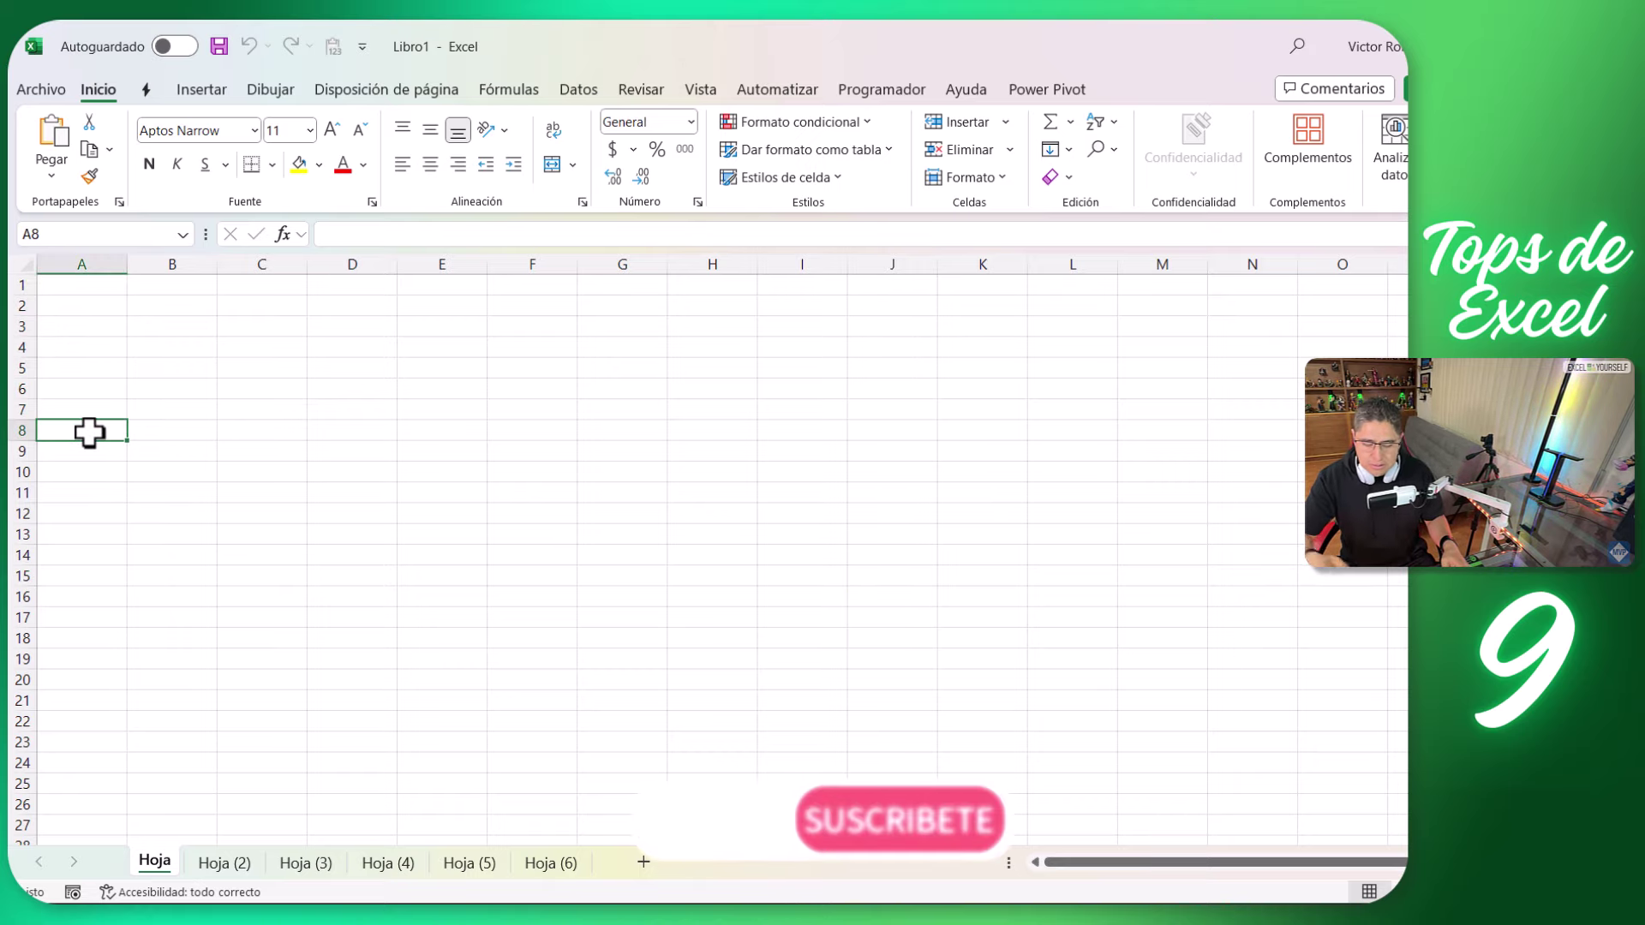
{"action": "key", "text": "alt+F11"}
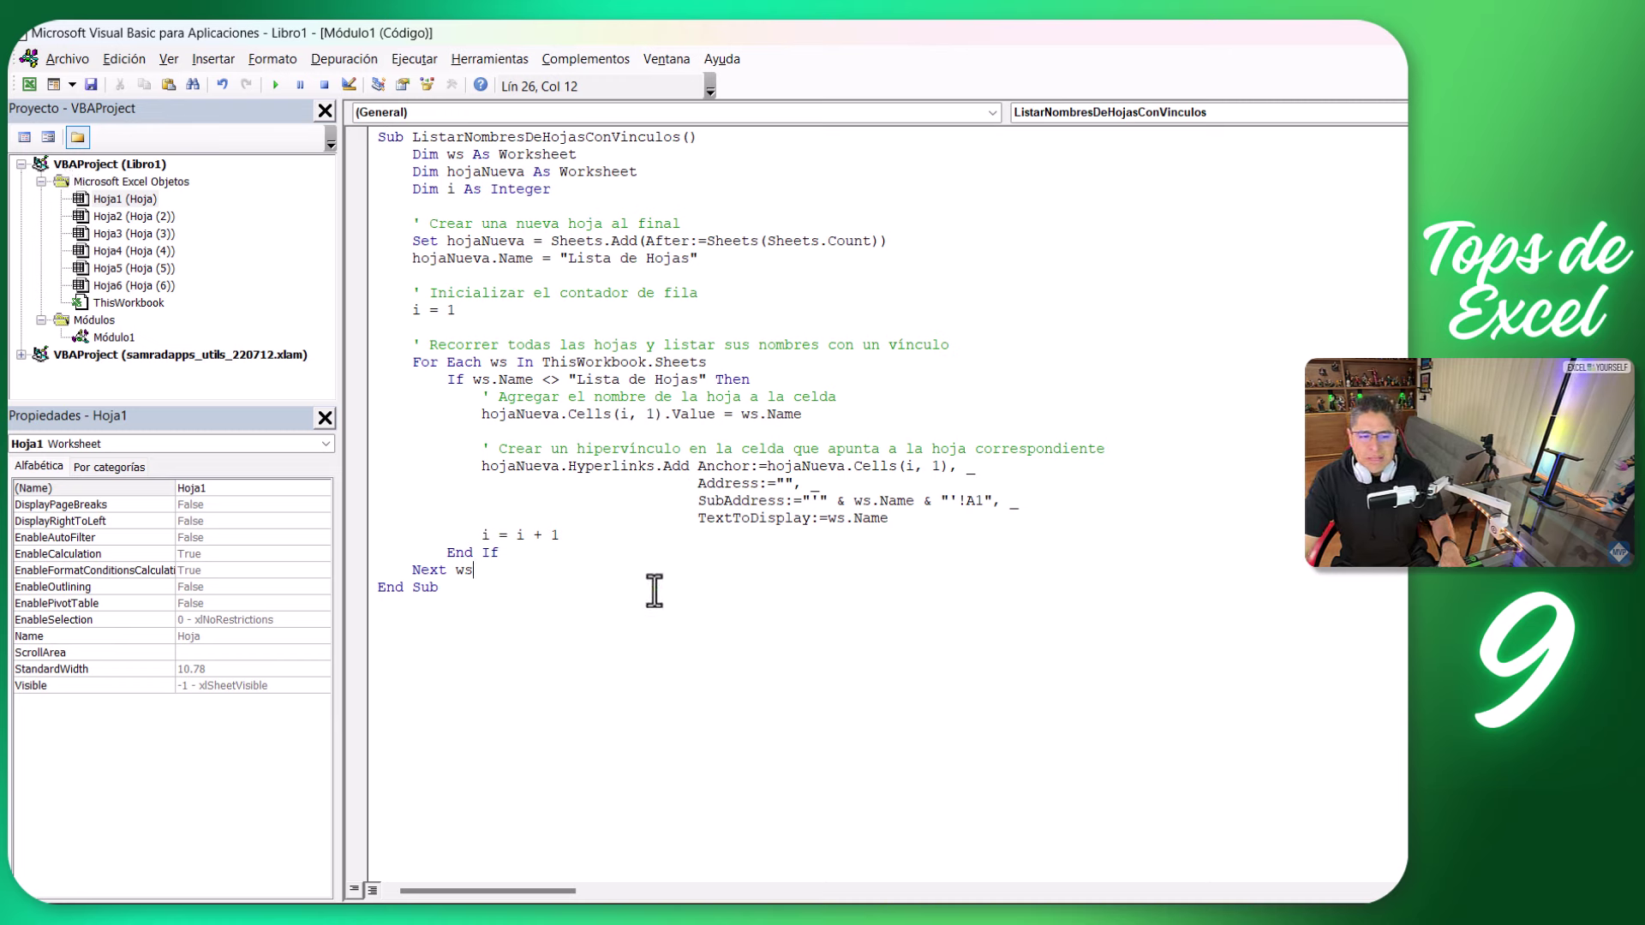
{"action": "left_click", "coordinate": [655, 547]}
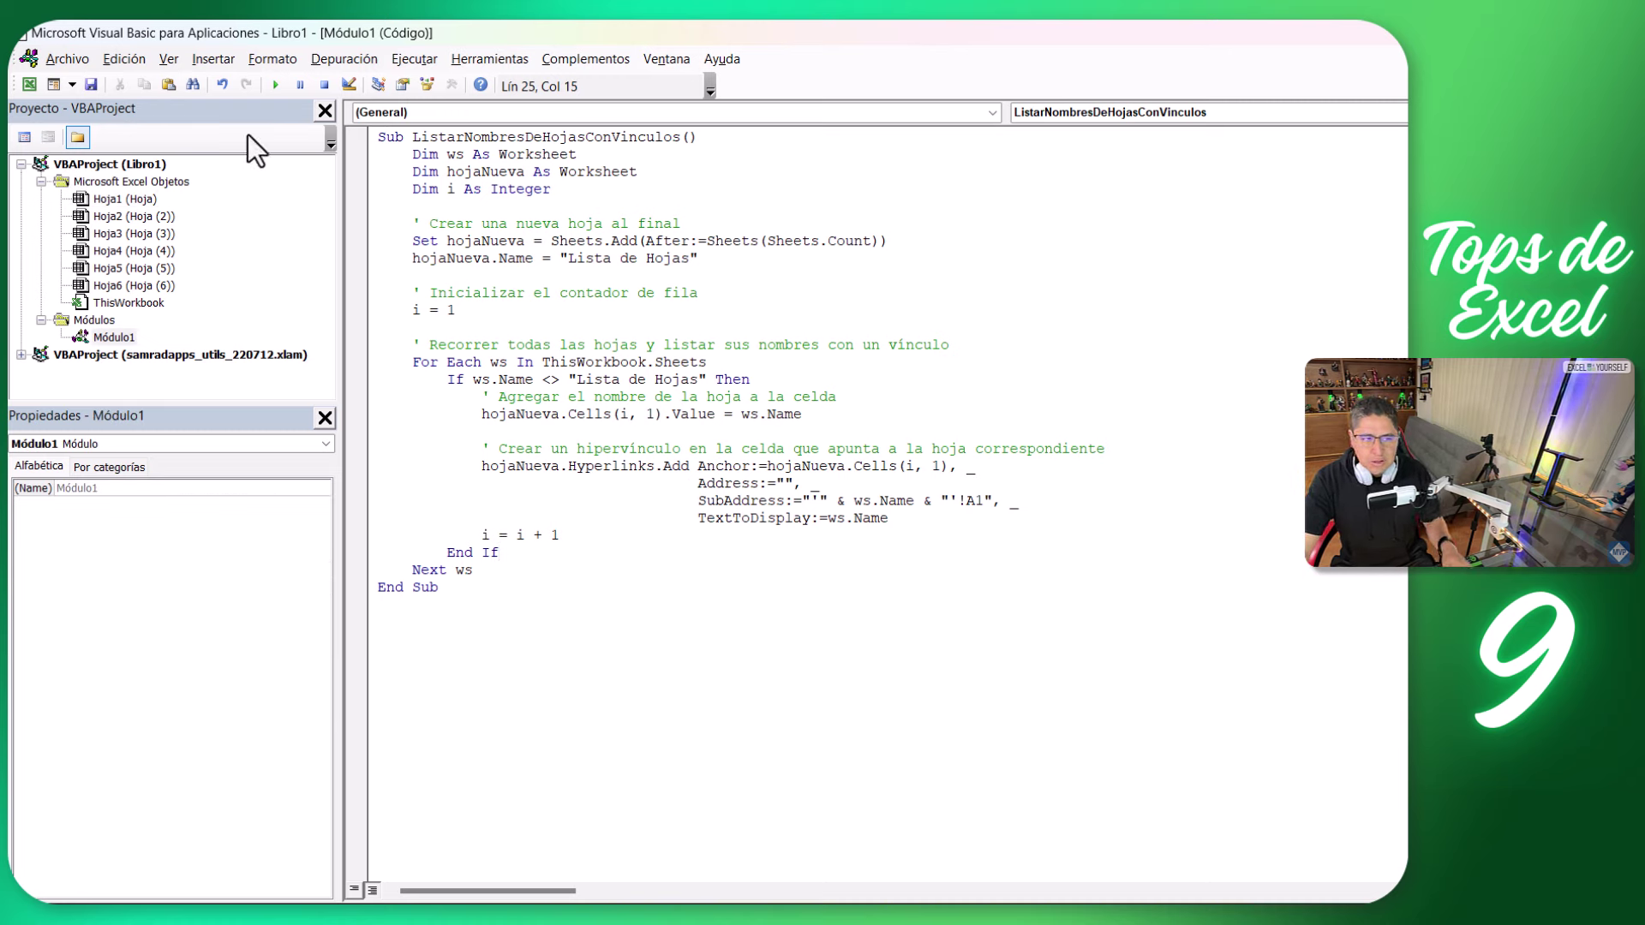
{"action": "left_click", "coordinate": [272, 87]}
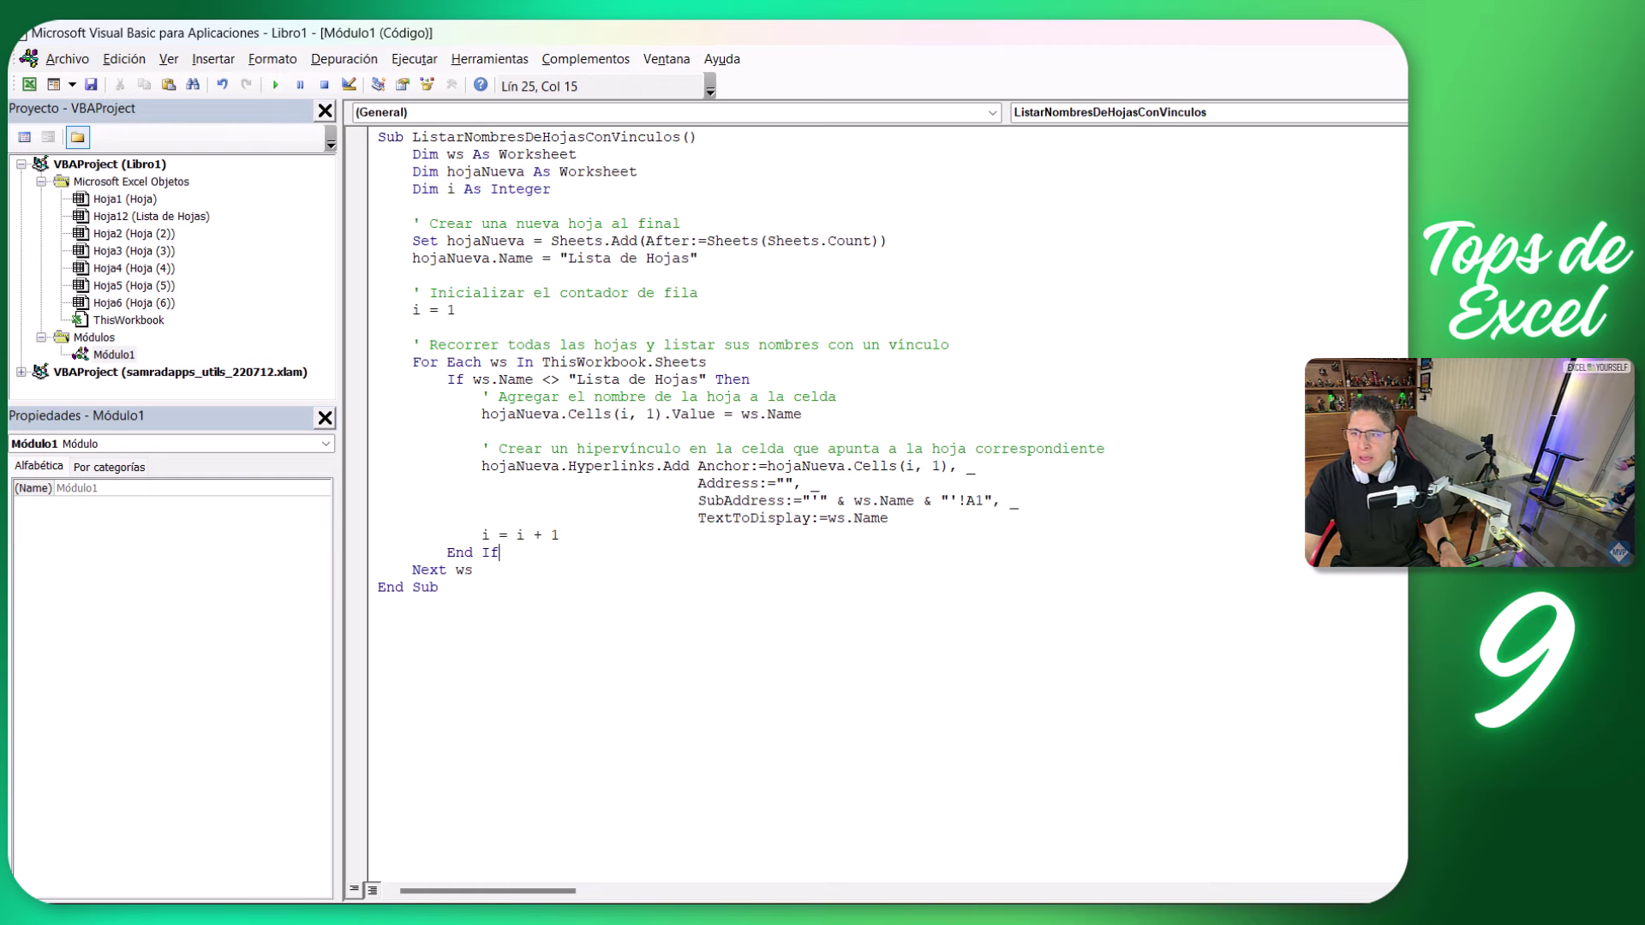
{"action": "key", "text": "alt+F11"}
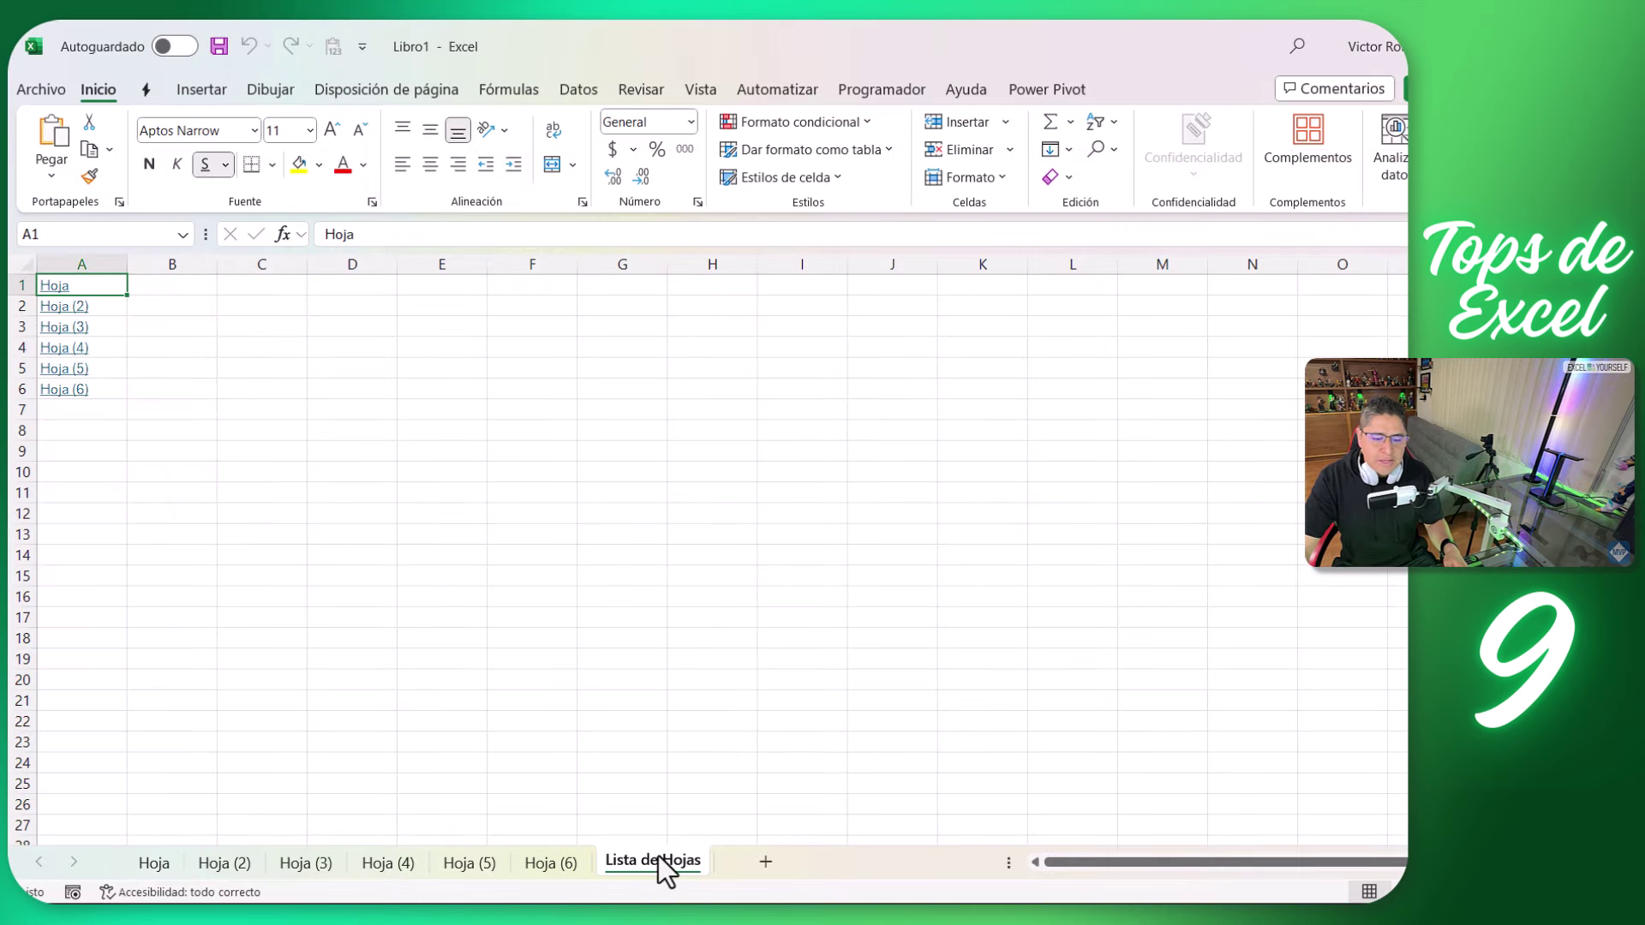
Move Lista de Hojas to the first tab position and enter plain text 'Hoja (7)' in A7
{"action": "left_click_drag", "start_coordinate": [256, 855], "coordinate": [180, 860]}
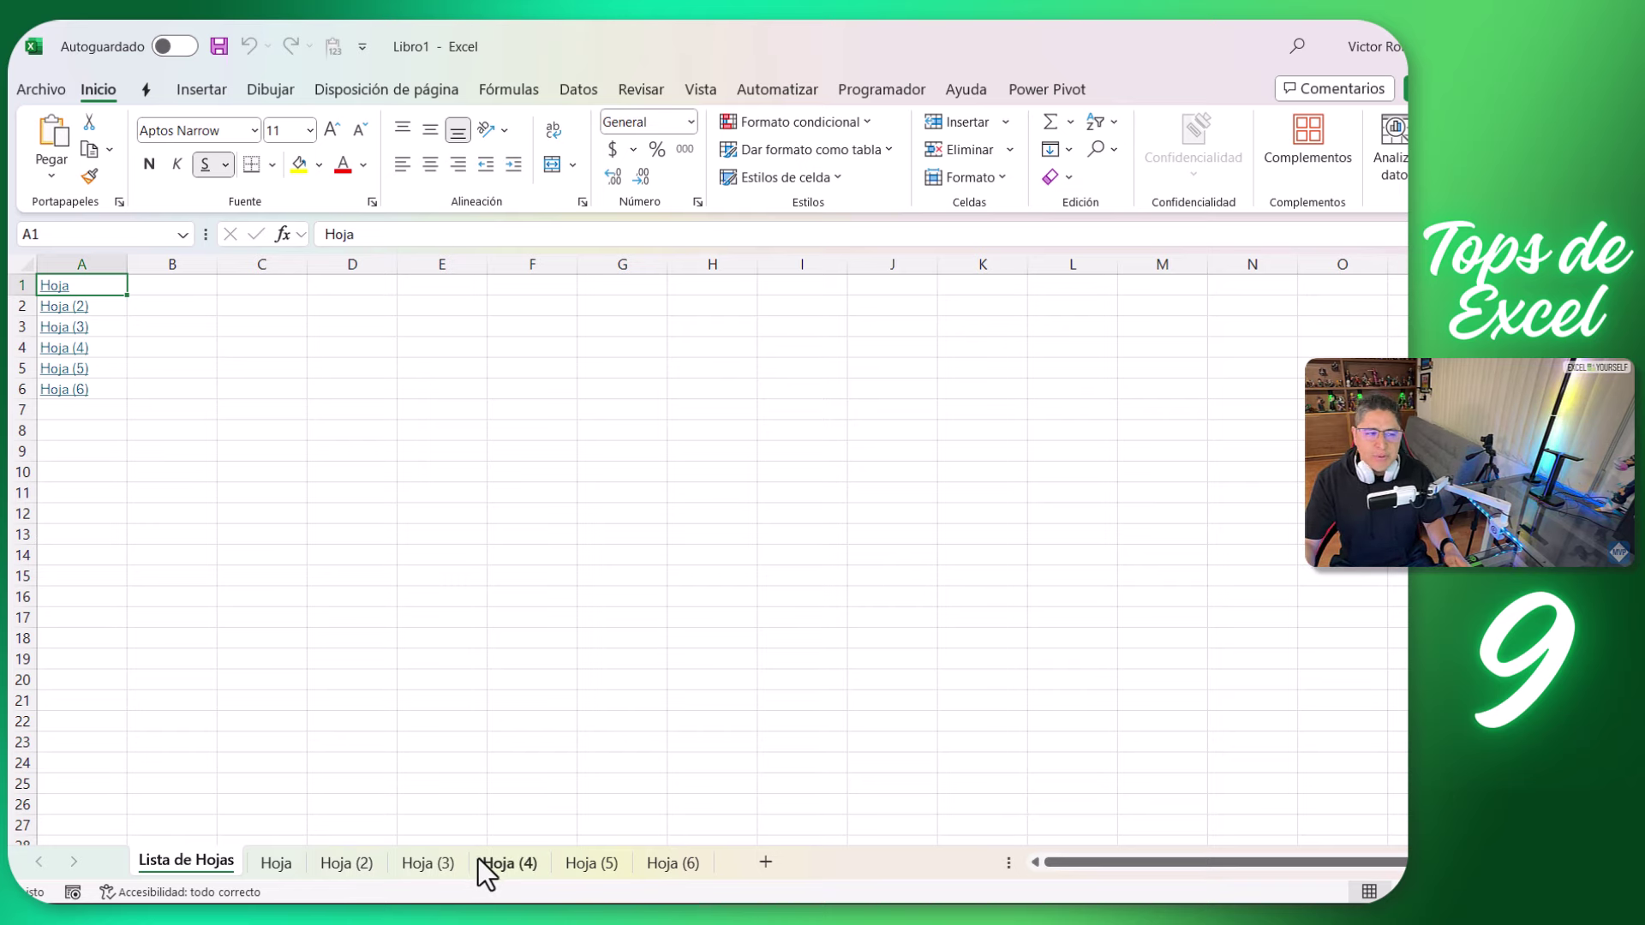
{"action": "left_click", "coordinate": [116, 410]}
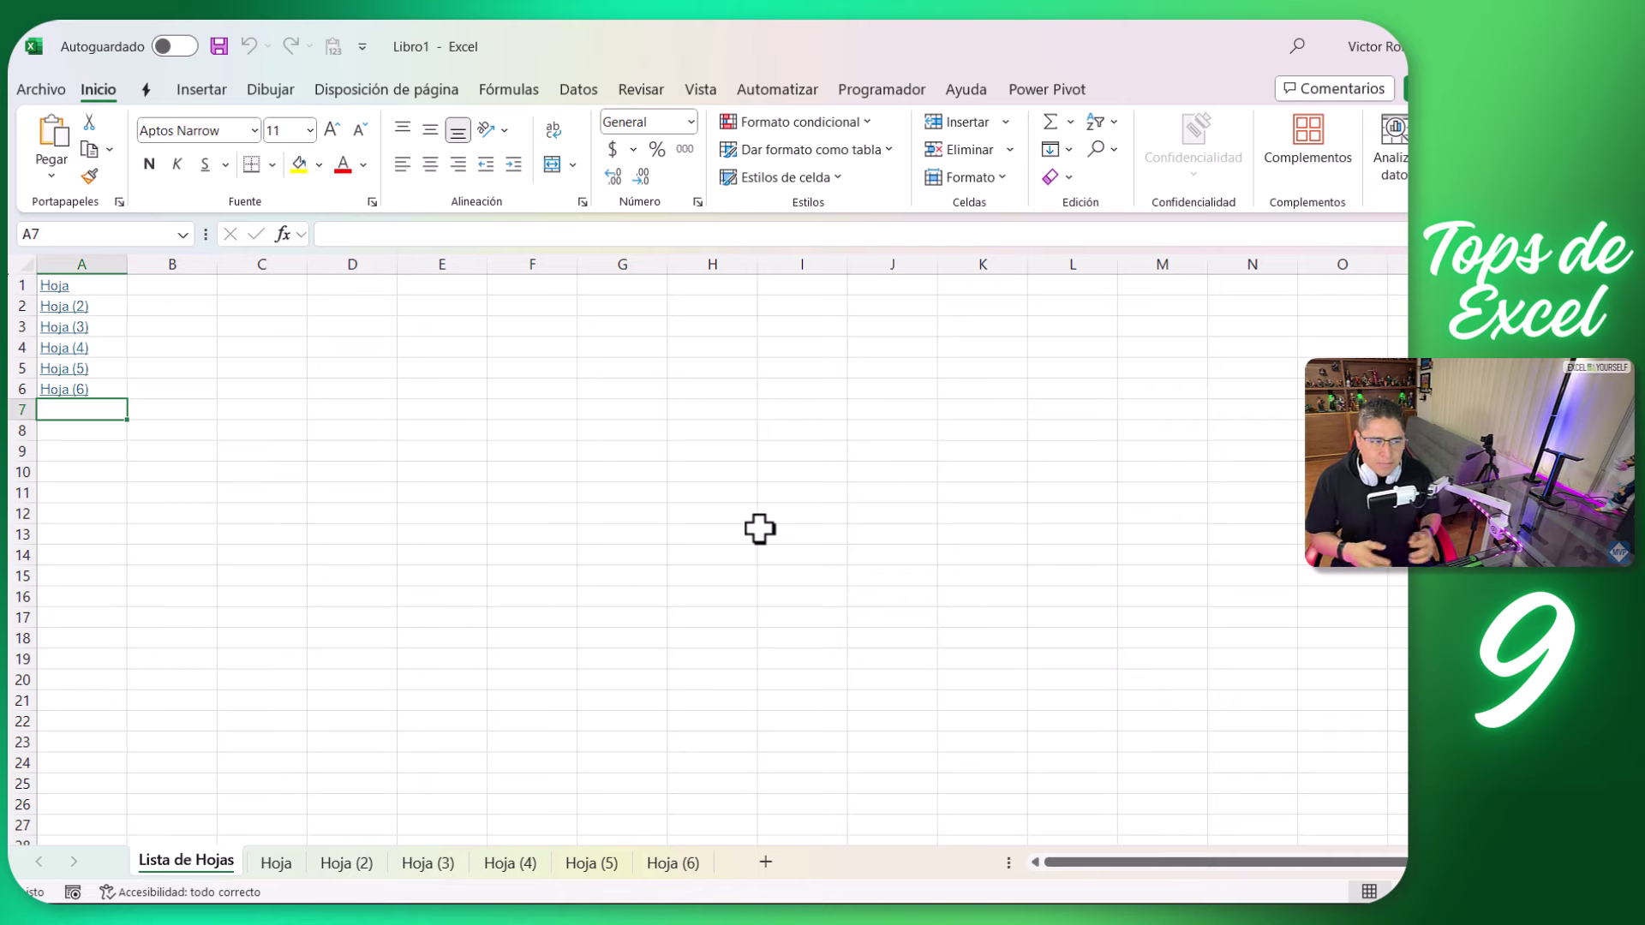
{"action": "type", "text": "Hop"}
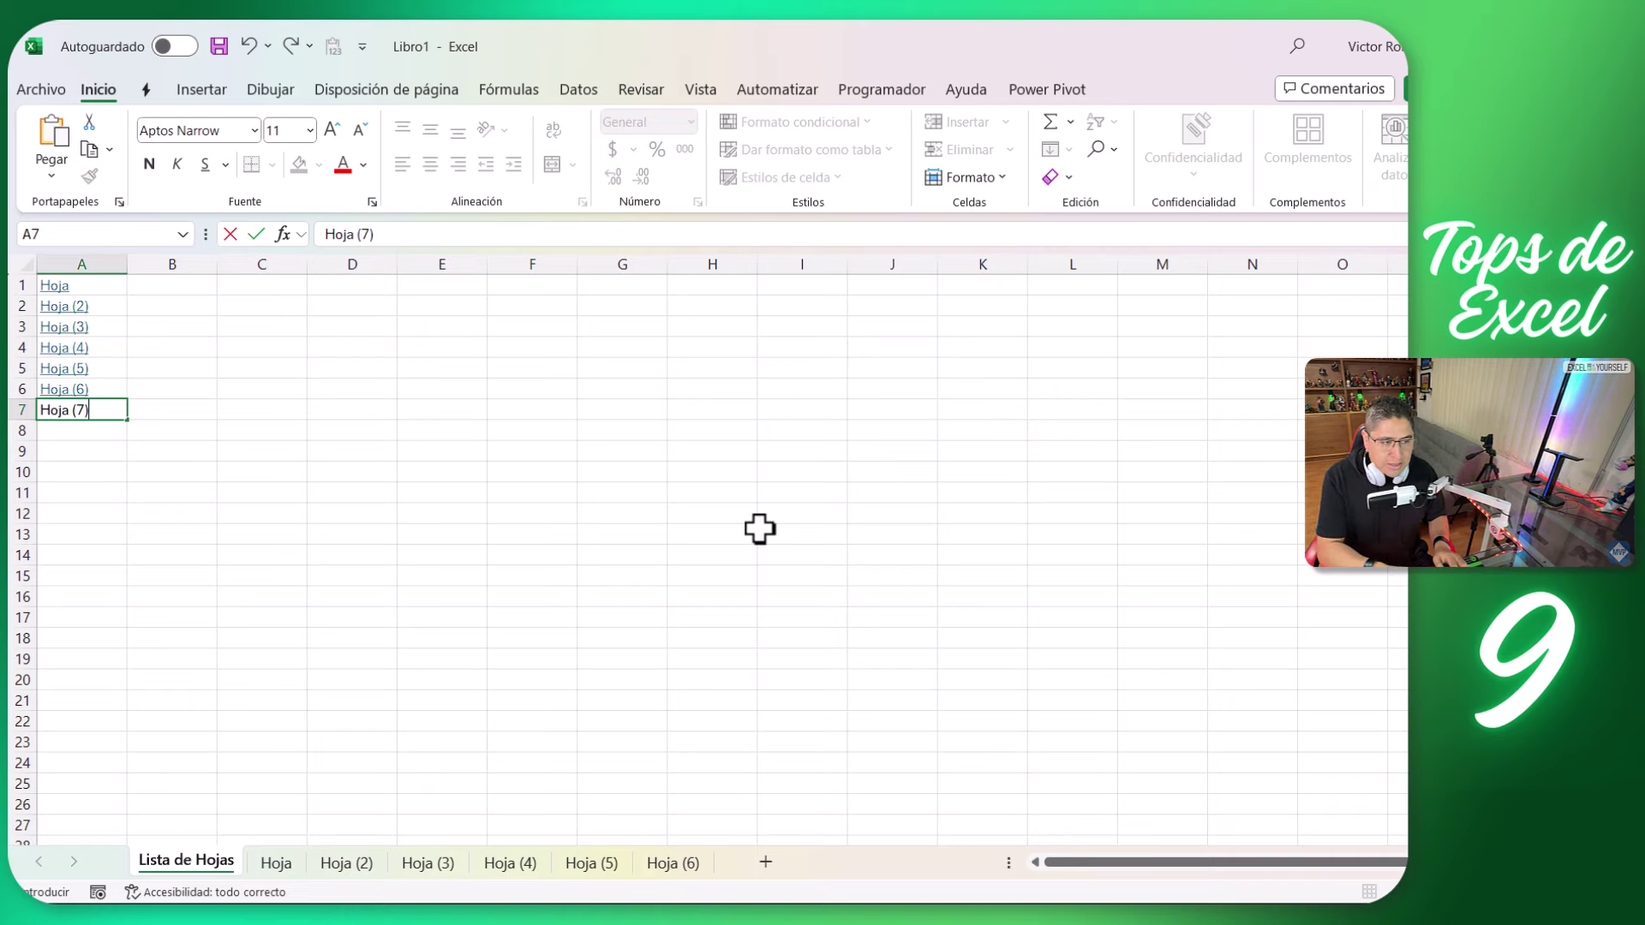
{"action": "key", "text": "Return"}
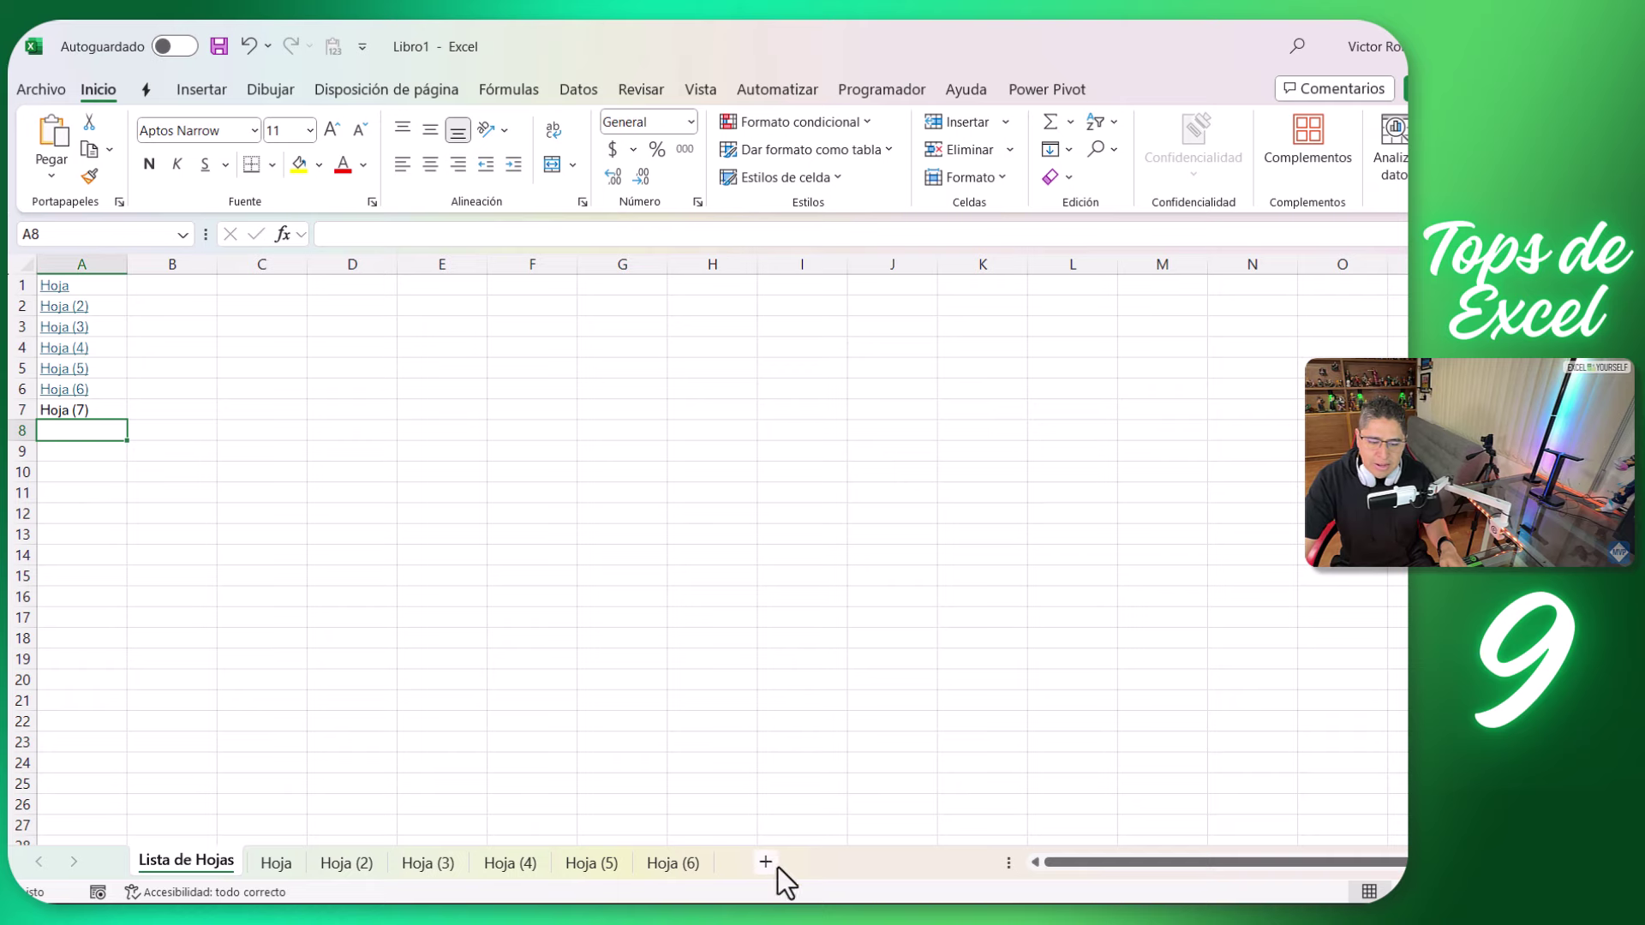
Add a new sheet after Hoja (6) and name it Hoja (7)
{"action": "left_click", "coordinate": [776, 866]}
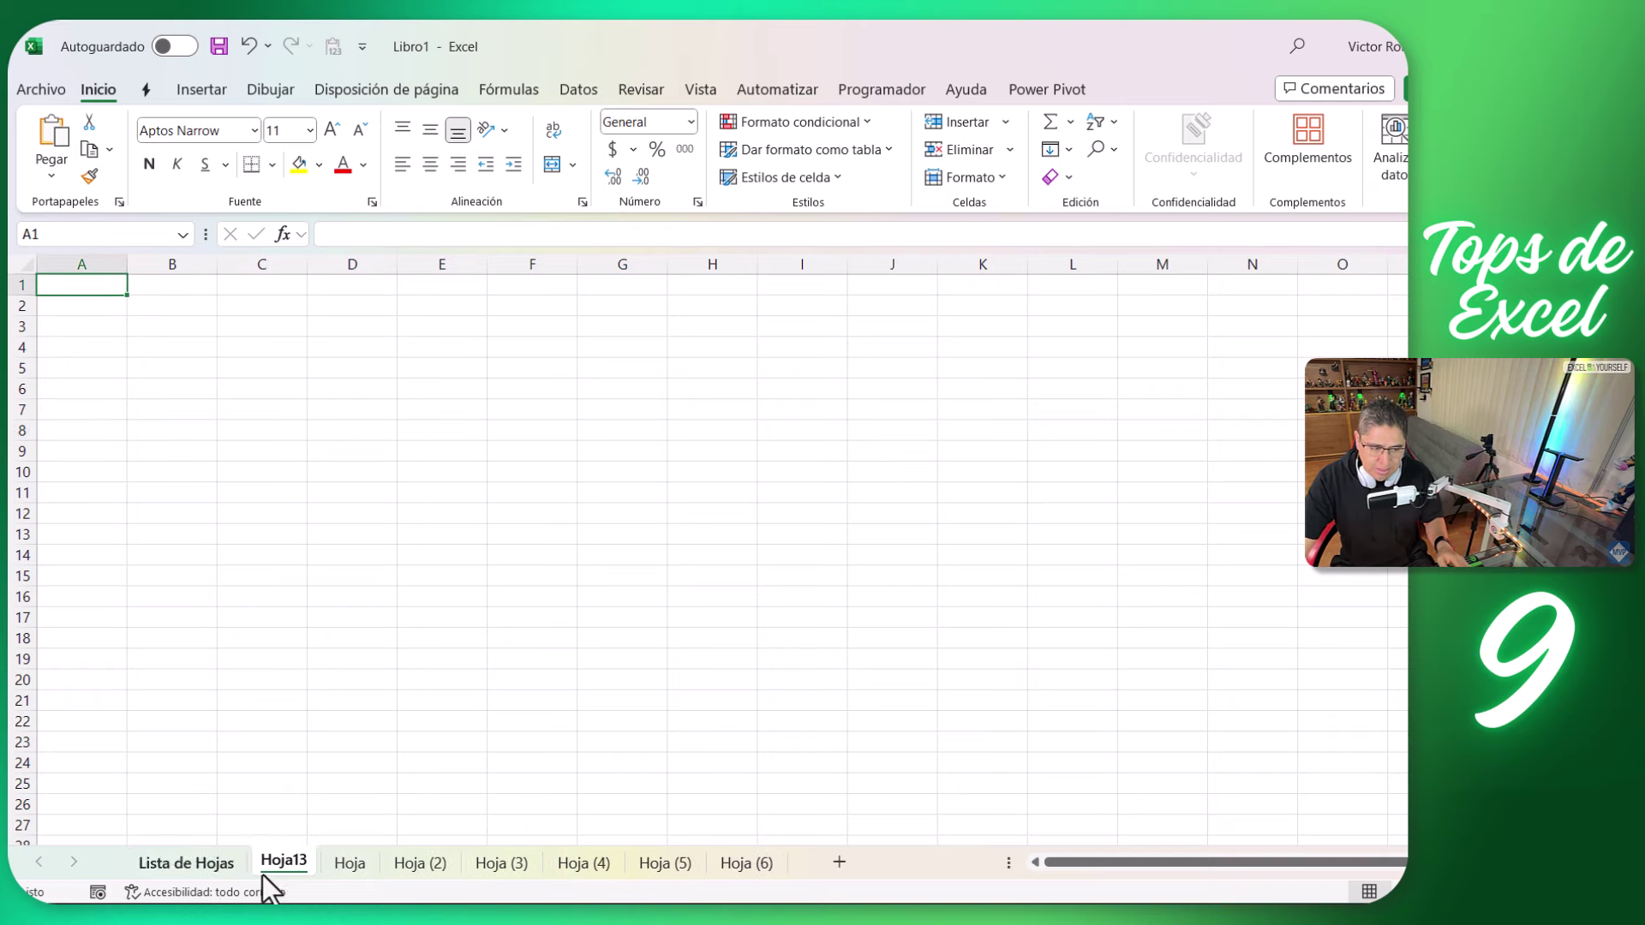
{"action": "left_click_drag", "start_coordinate": [296, 866], "coordinate": [785, 861]}
{"action": "double_click", "coordinate": [771, 861]}
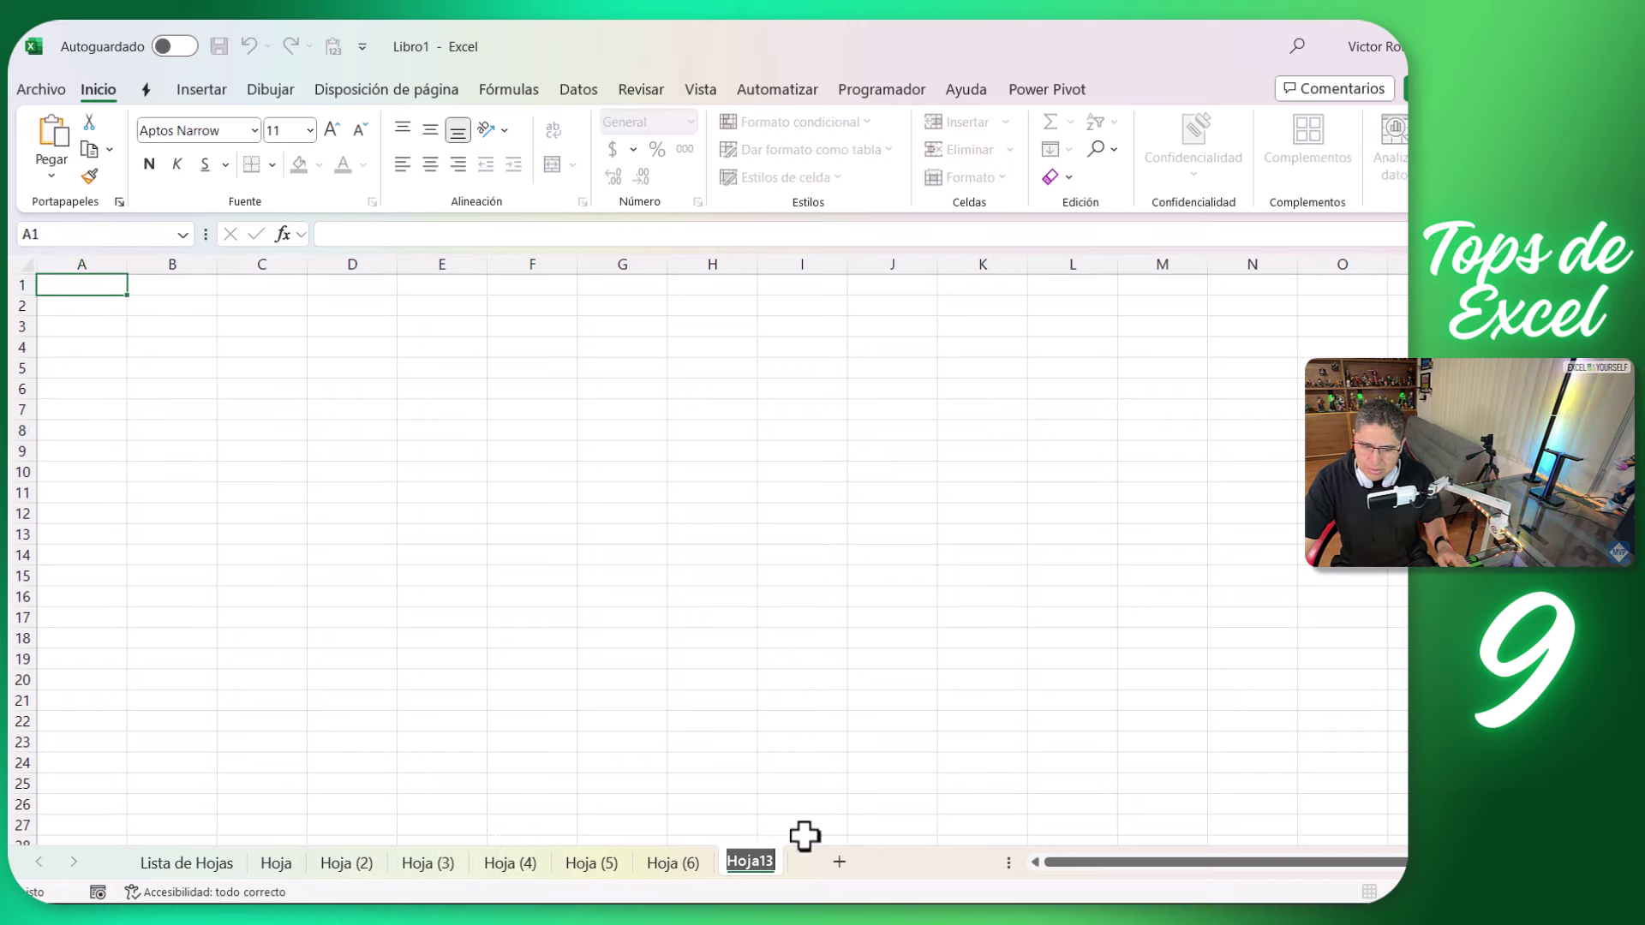
{"action": "type", "text": "Hoja ("}
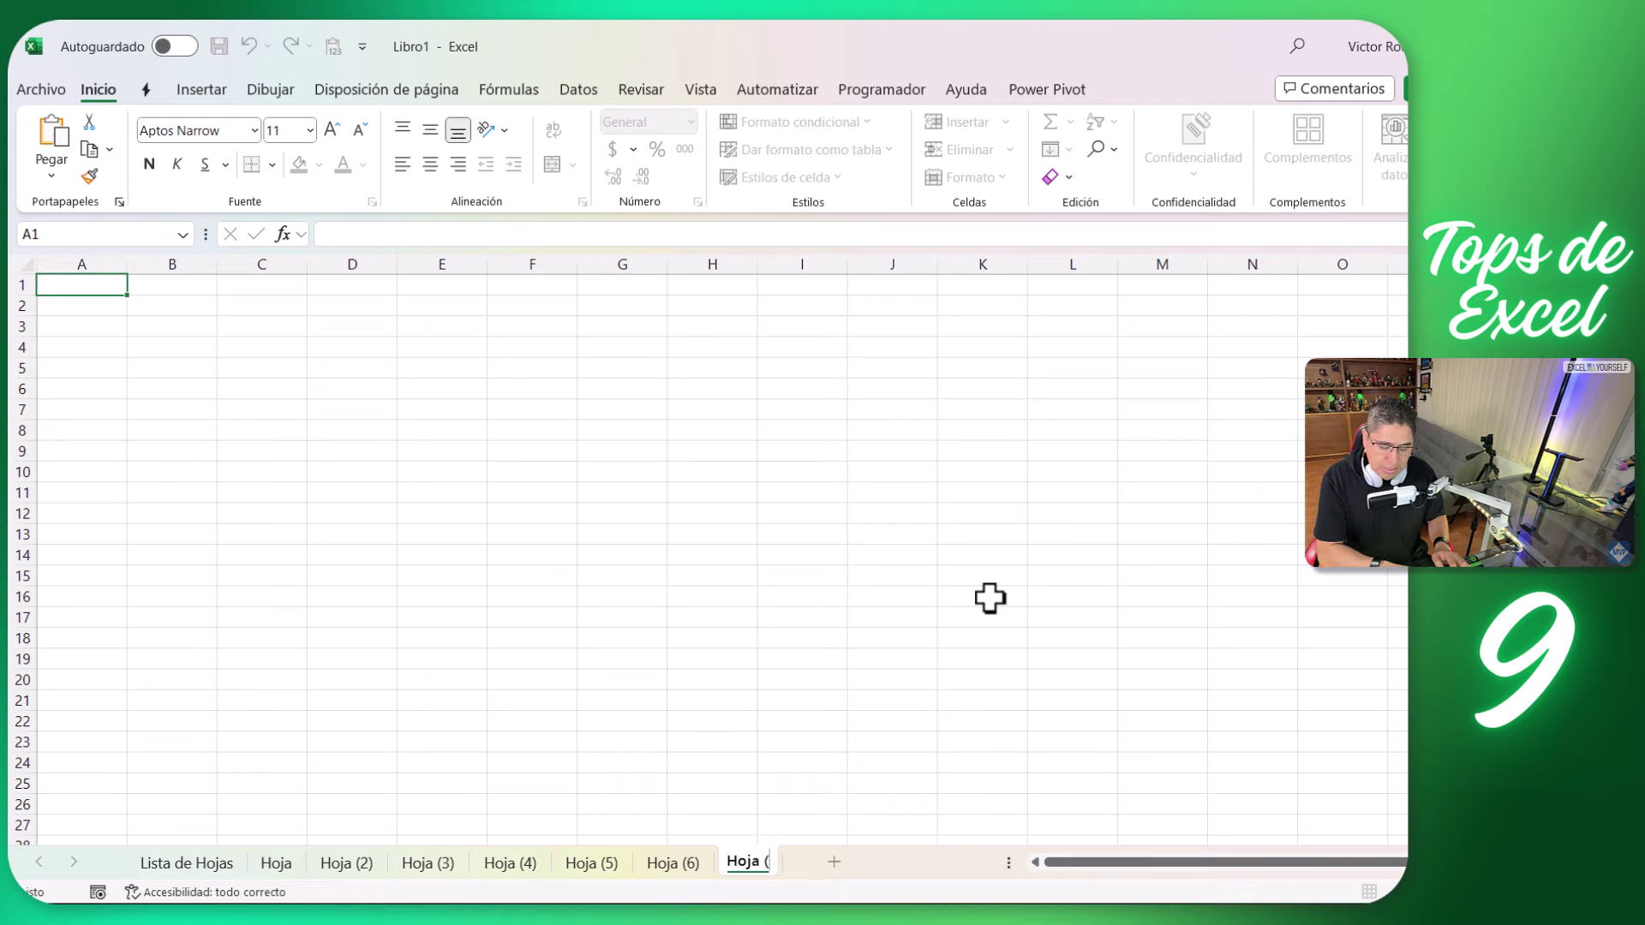
{"action": "type", "text": "7)"}
{"action": "key", "text": "Return"}
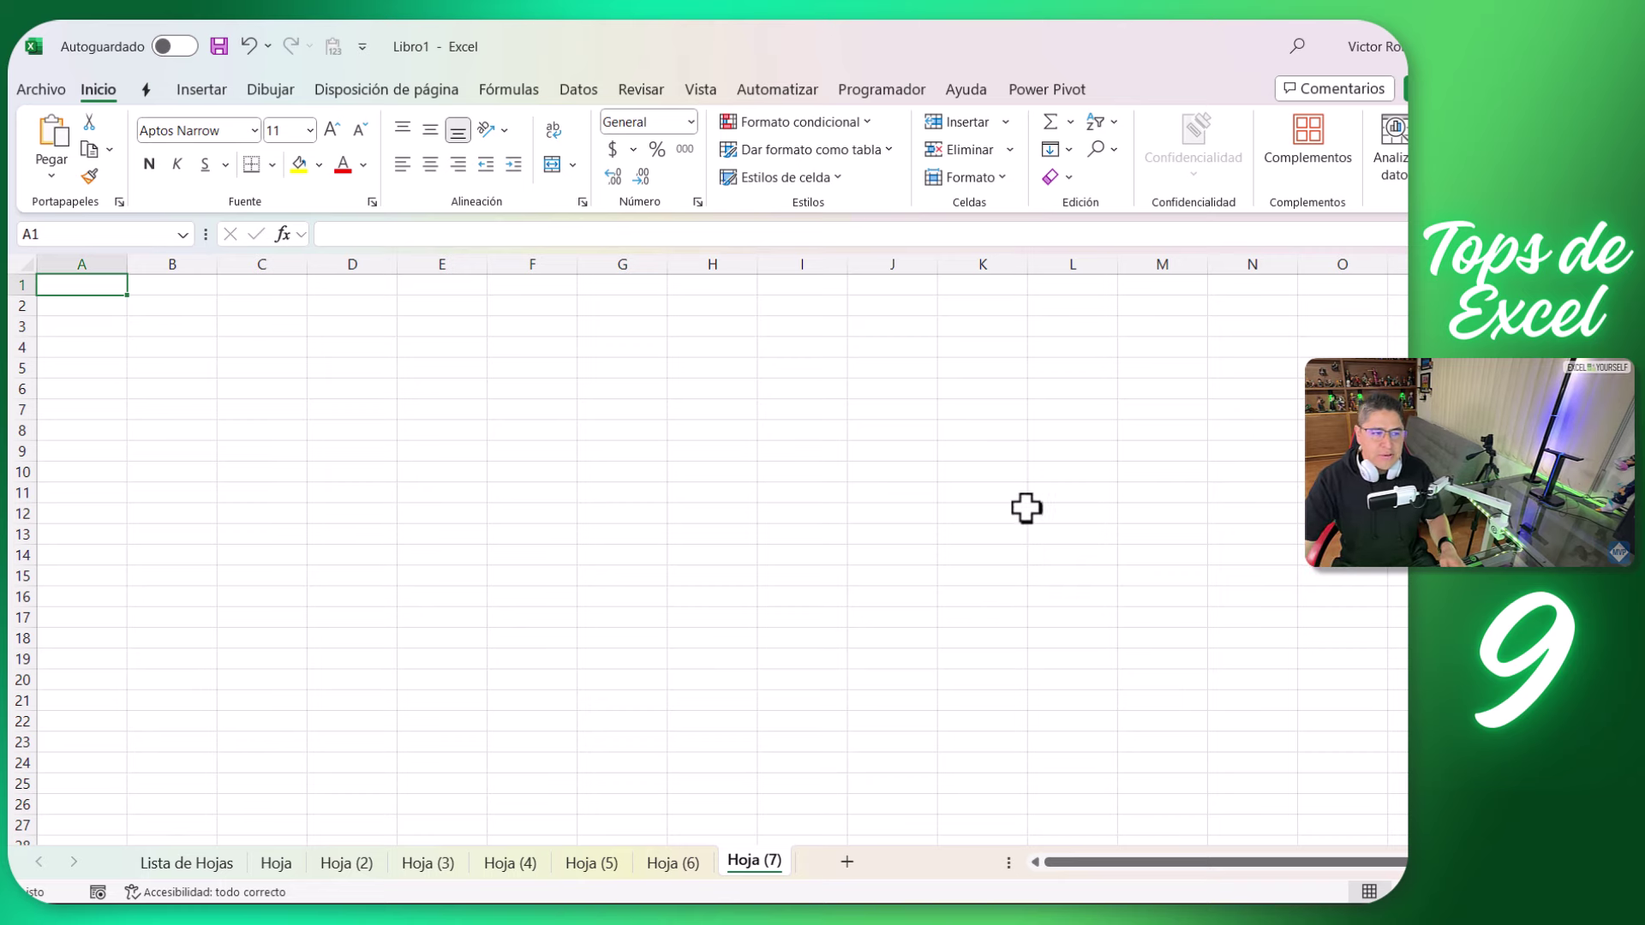
Check in Lista de Hojas whether the Hoja (7) entry in A7 has a hyperlink
{"action": "left_click", "coordinate": [210, 864]}
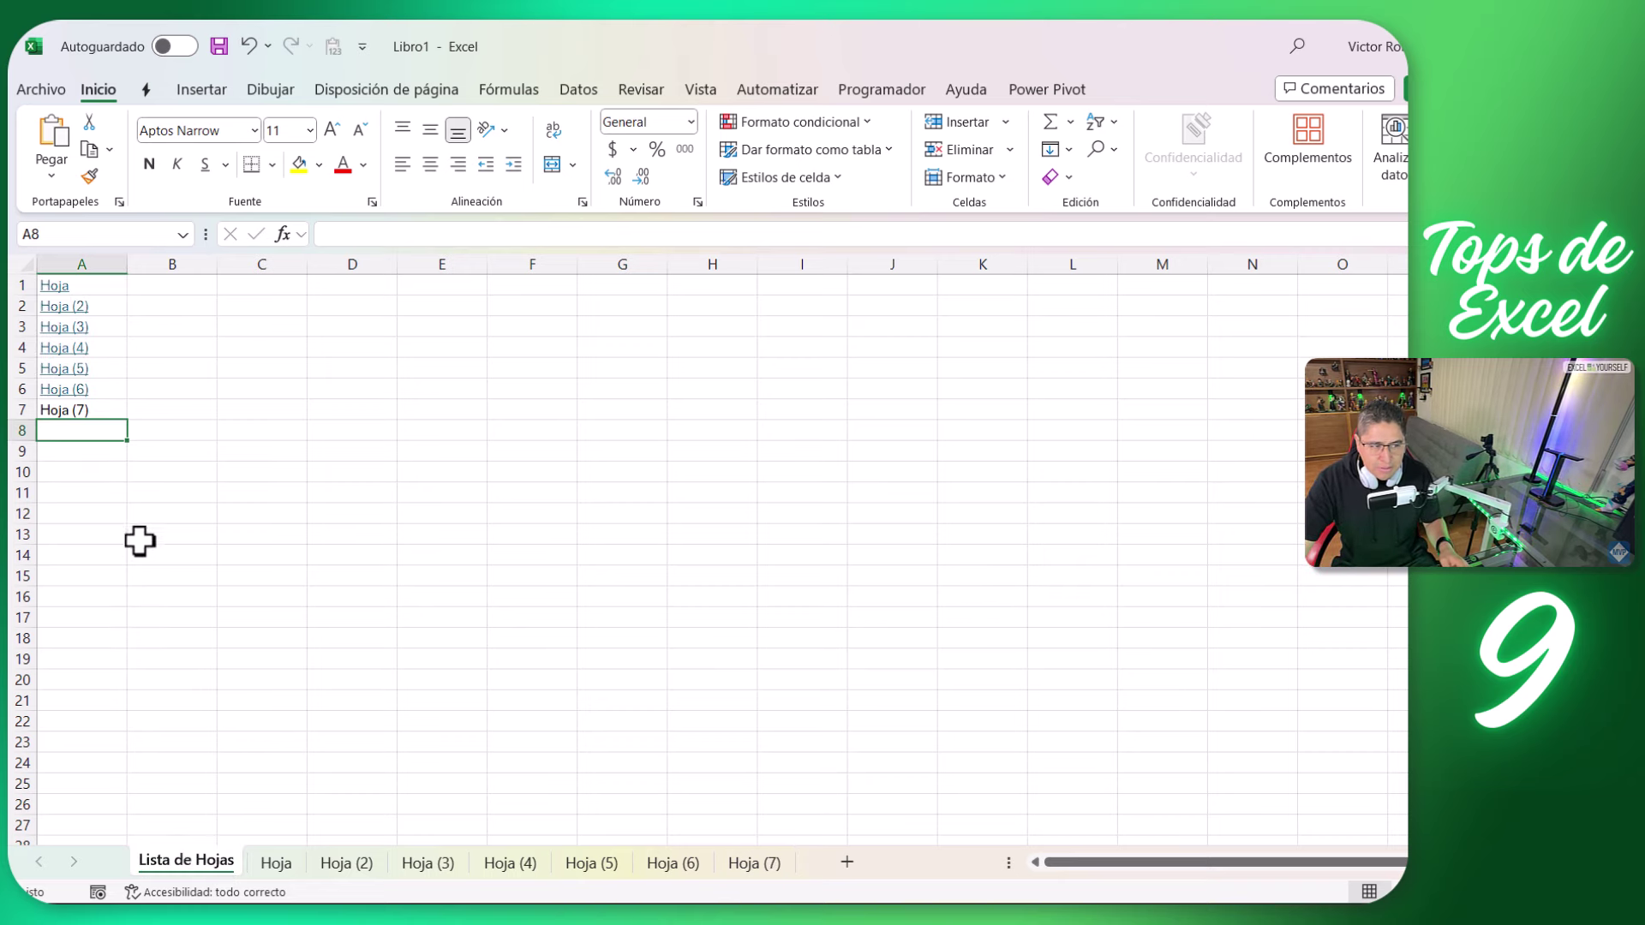
{"action": "left_click", "coordinate": [118, 410]}
{"action": "right_click", "coordinate": [120, 411]}
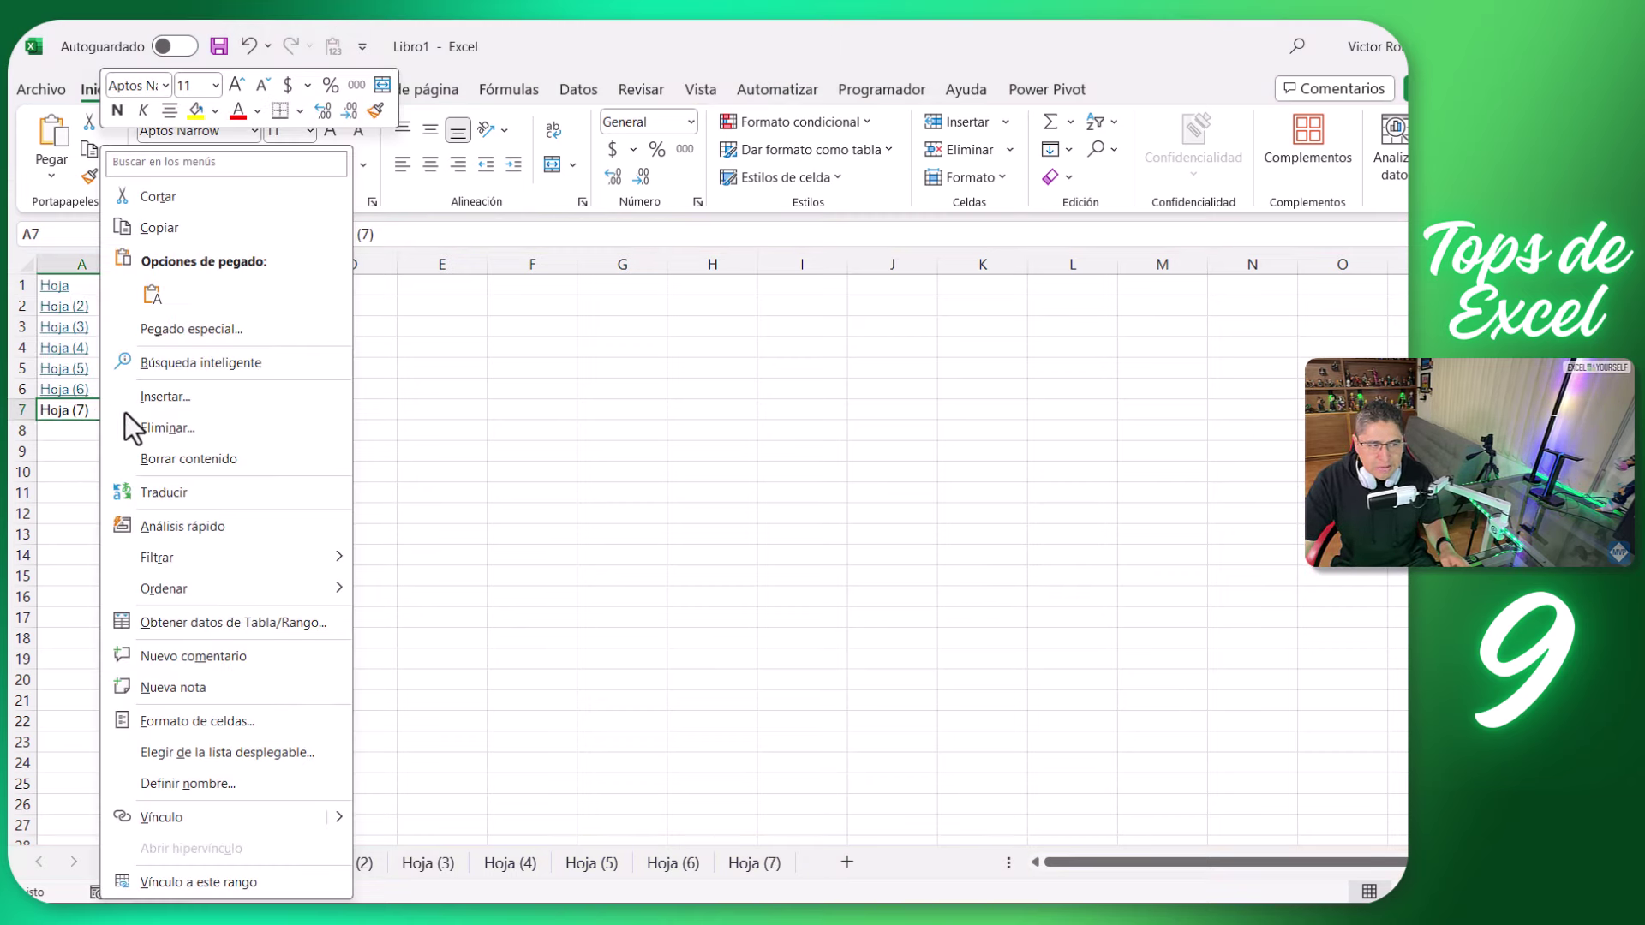
{"action": "left_click", "coordinate": [455, 644]}
Delete the Hoja (7) sheet
{"action": "left_click", "coordinate": [764, 866]}
{"action": "right_click", "coordinate": [764, 866]}
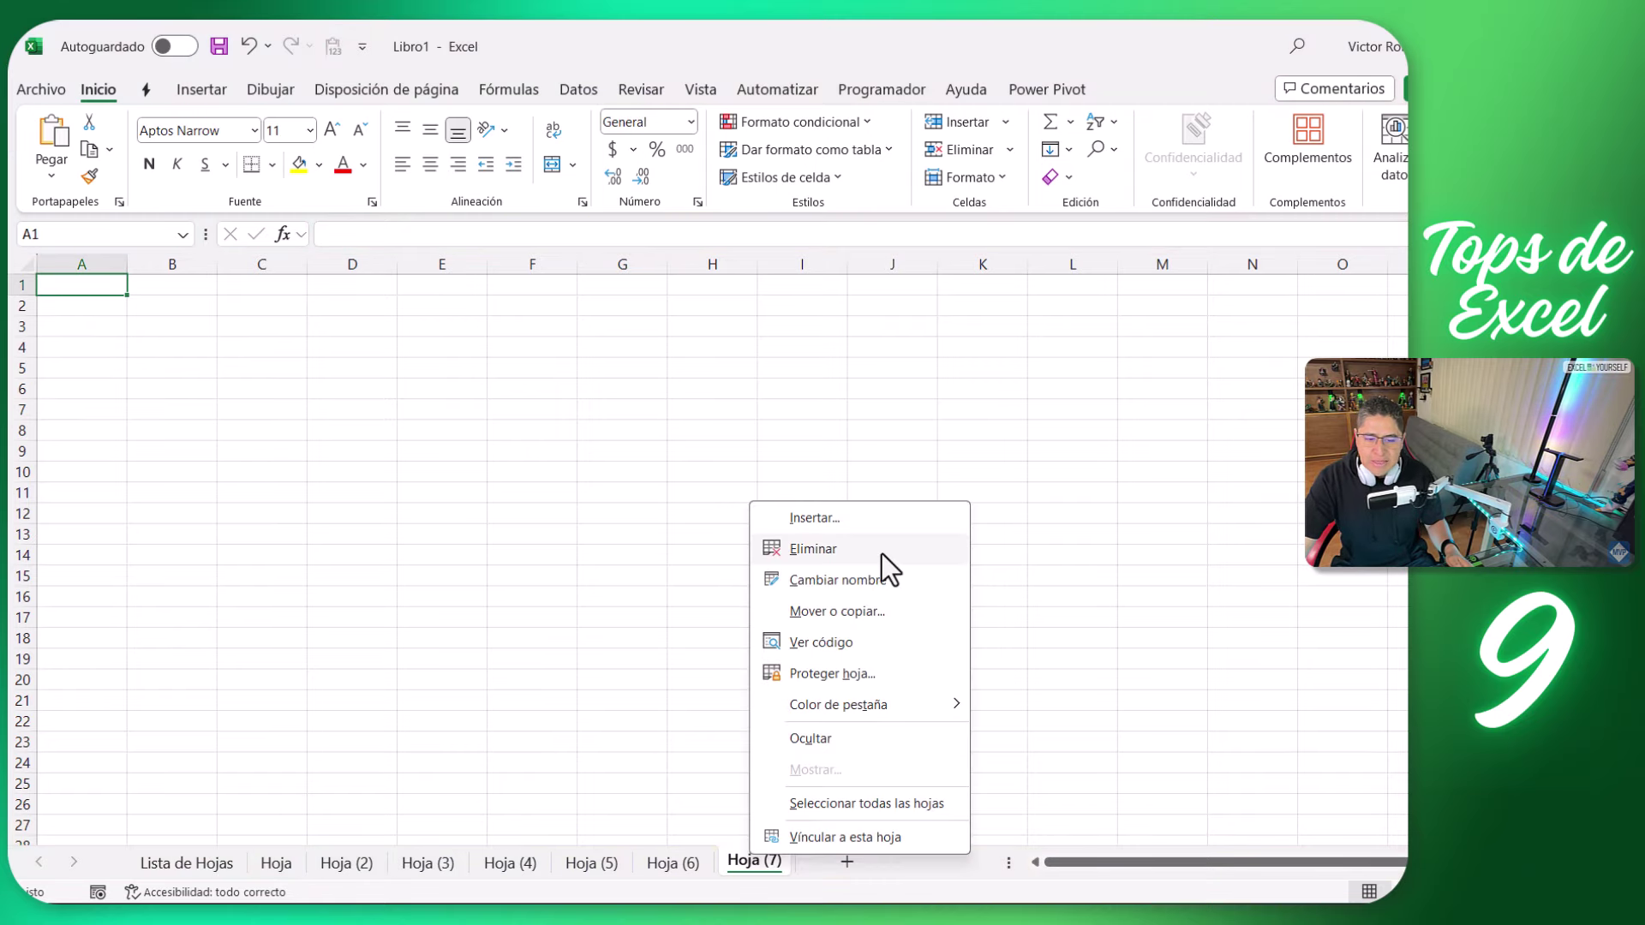
{"action": "left_click", "coordinate": [882, 554]}
{"action": "left_click", "coordinate": [918, 528]}
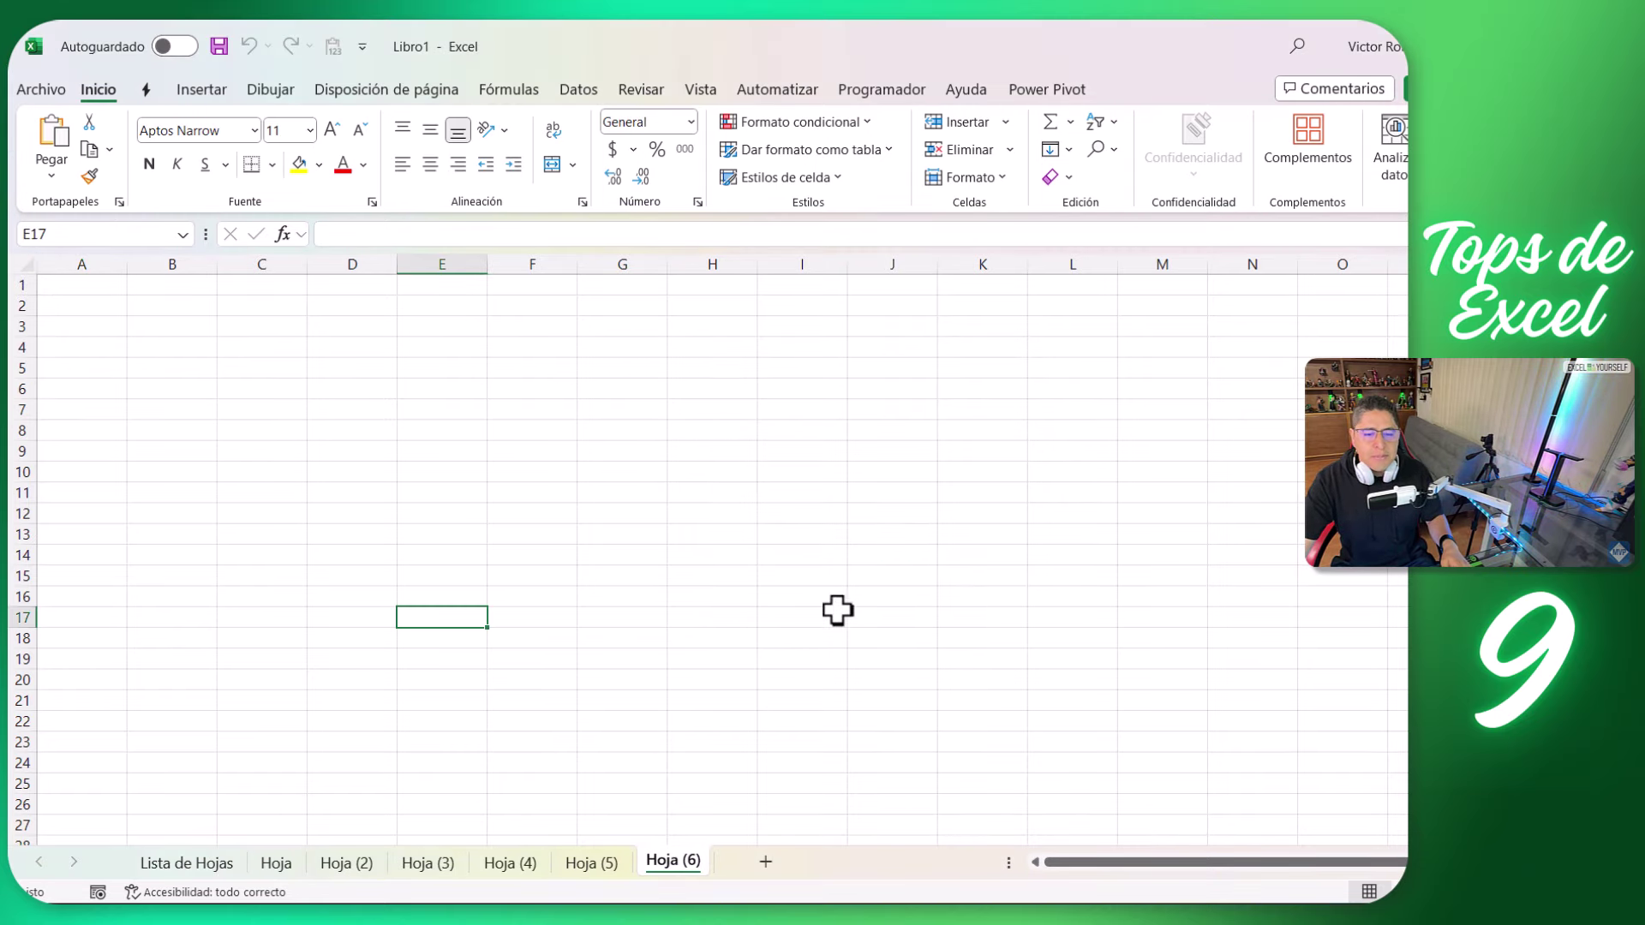
Clear the 'Hoja (7)' text from cell A7 of Lista de Hojas
{"action": "left_click", "coordinate": [165, 864]}
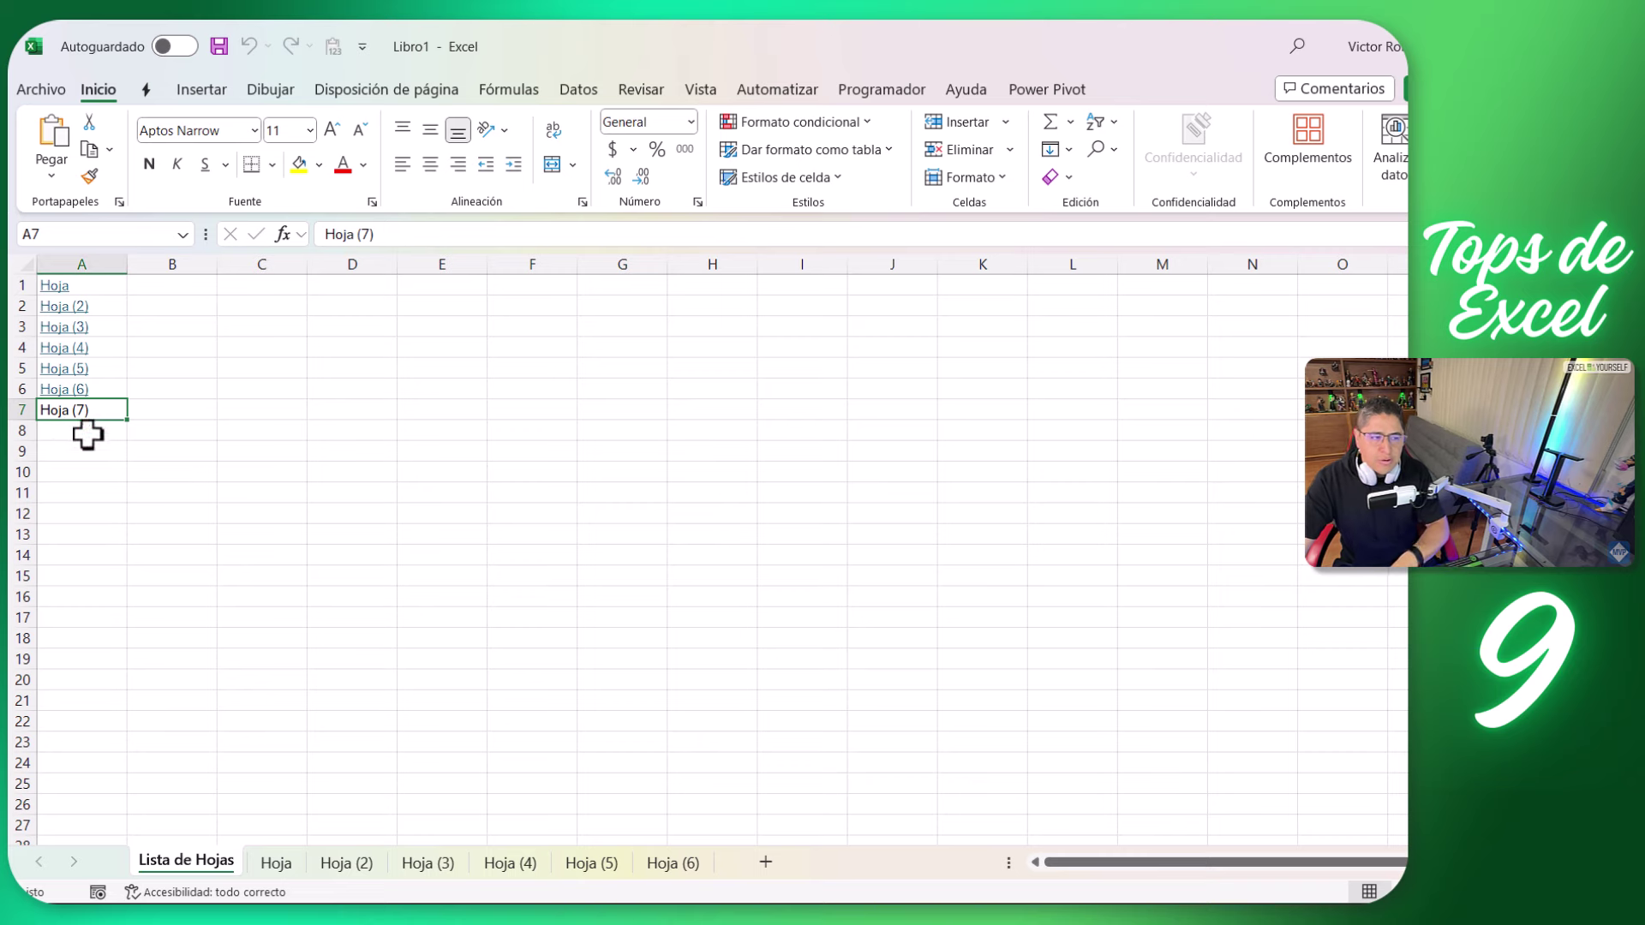
{"action": "key", "text": "BackSpace"}
{"action": "key", "text": "Return"}
{"action": "key", "text": "Up"}
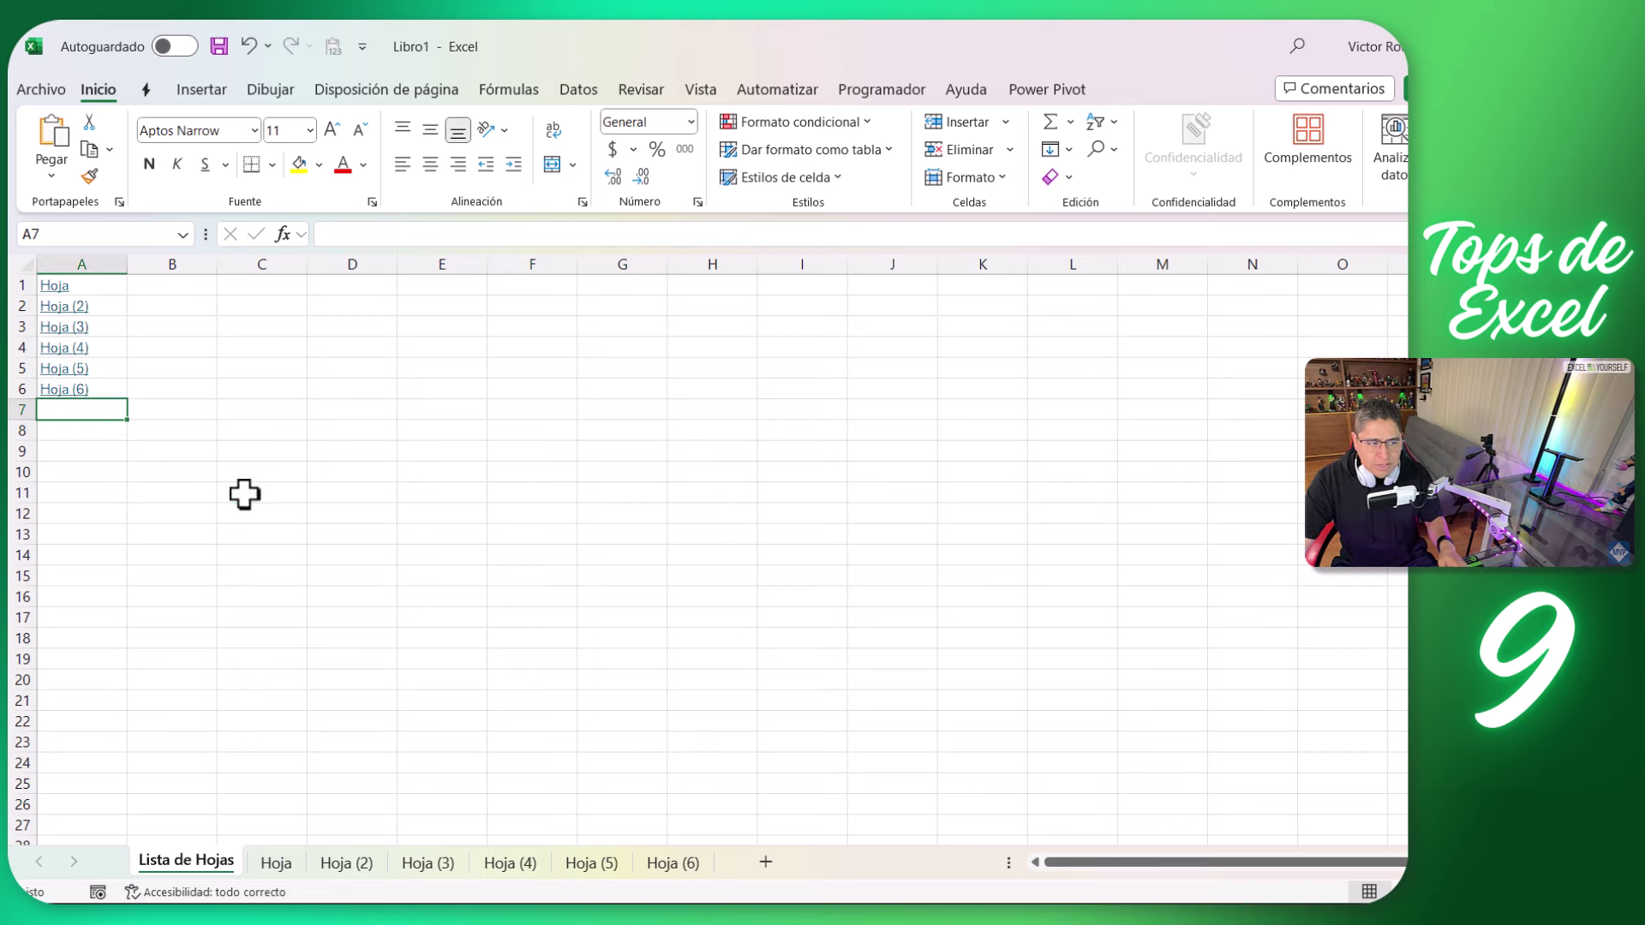
Copy all of the Agregarnuevahoja macro code from Notepad, then reopen the workbook's VBA editor
{"action": "left_click", "coordinate": [1084, 917]}
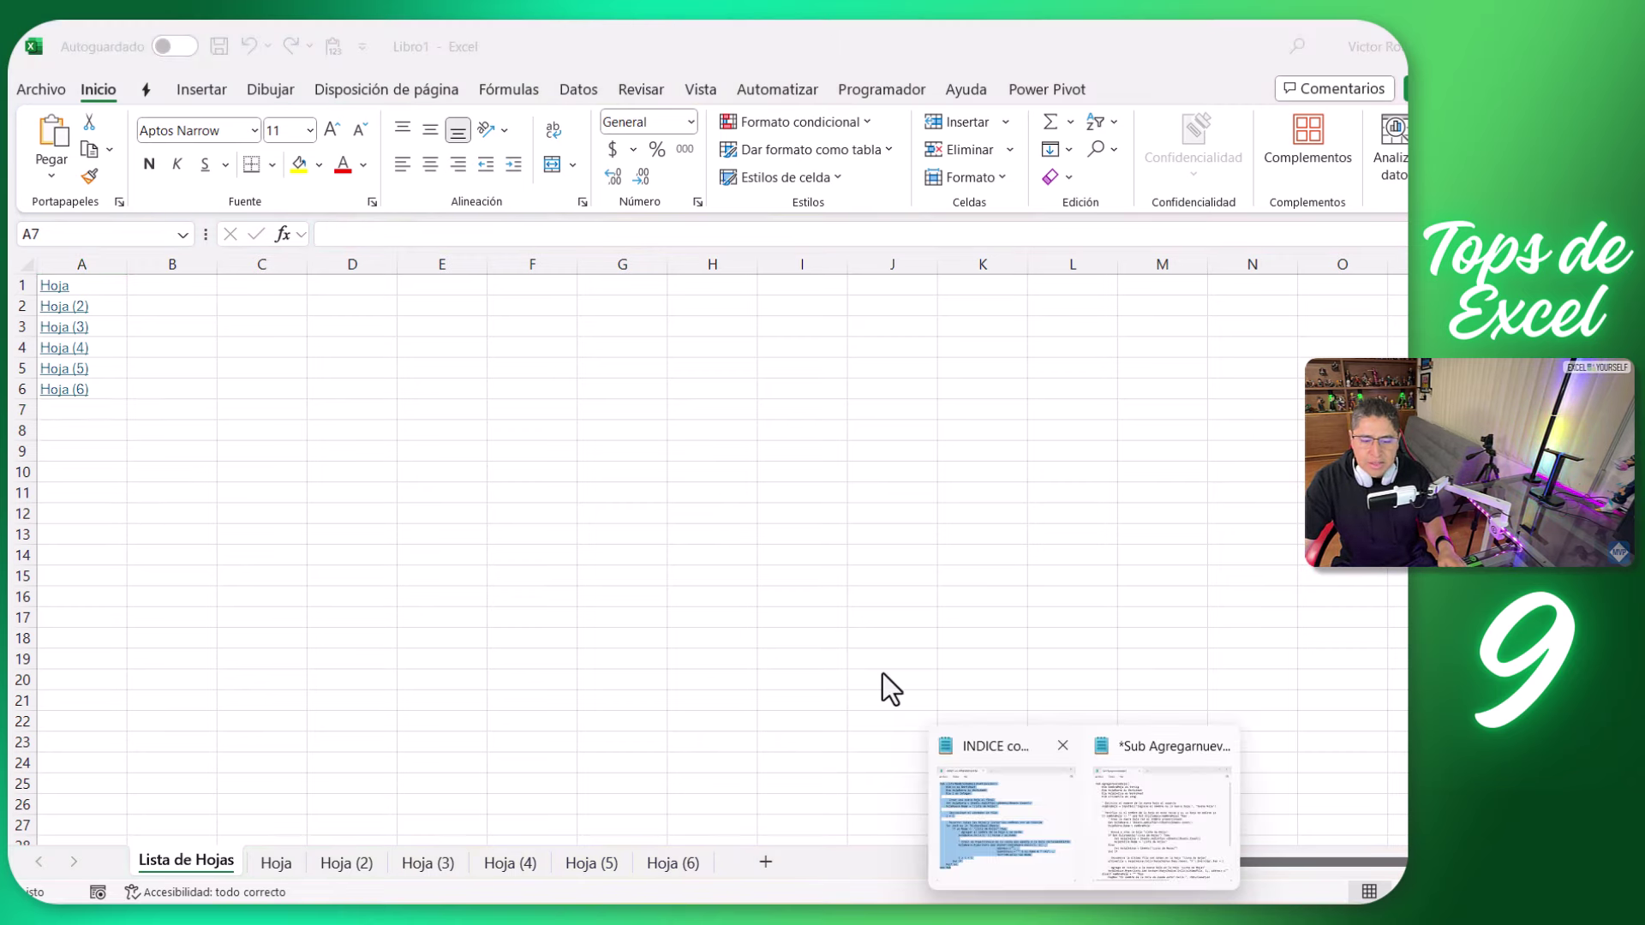
{"action": "left_click", "coordinate": [1114, 822]}
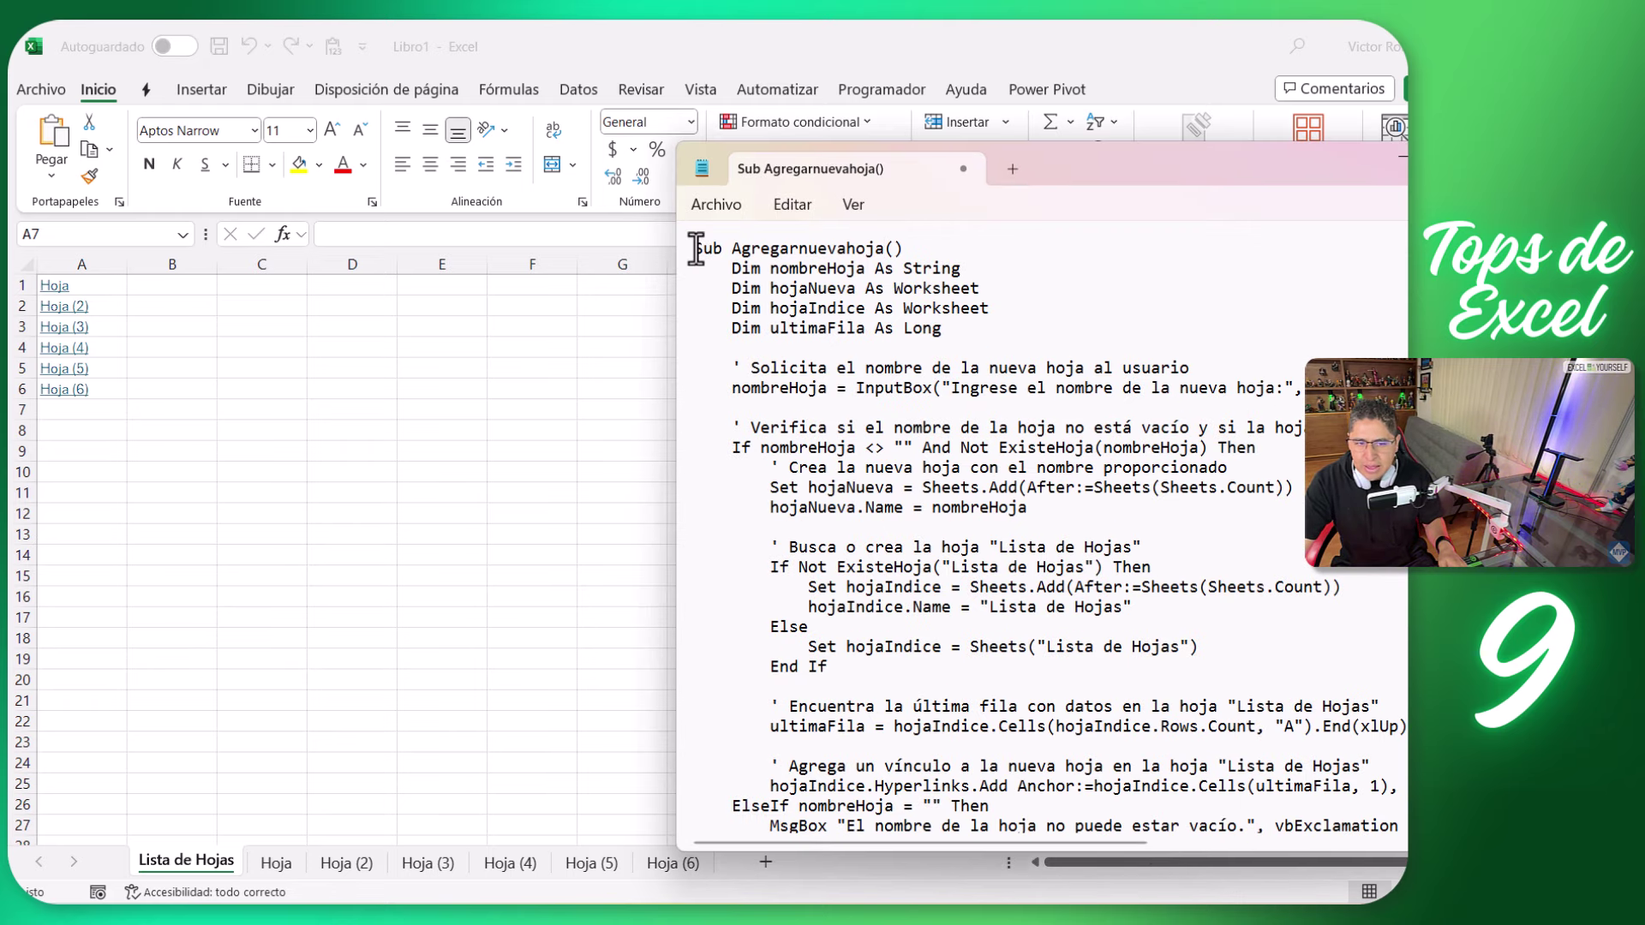
{"action": "mouse_move", "coordinate": [692, 248]}
{"action": "left_mouse_down"}
{"action": "mouse_move", "coordinate": [1094, 592]}
{"action": "mouse_move", "coordinate": [991, 852]}
{"action": "left_mouse_up"}
{"action": "left_click", "coordinate": [1012, 38]}
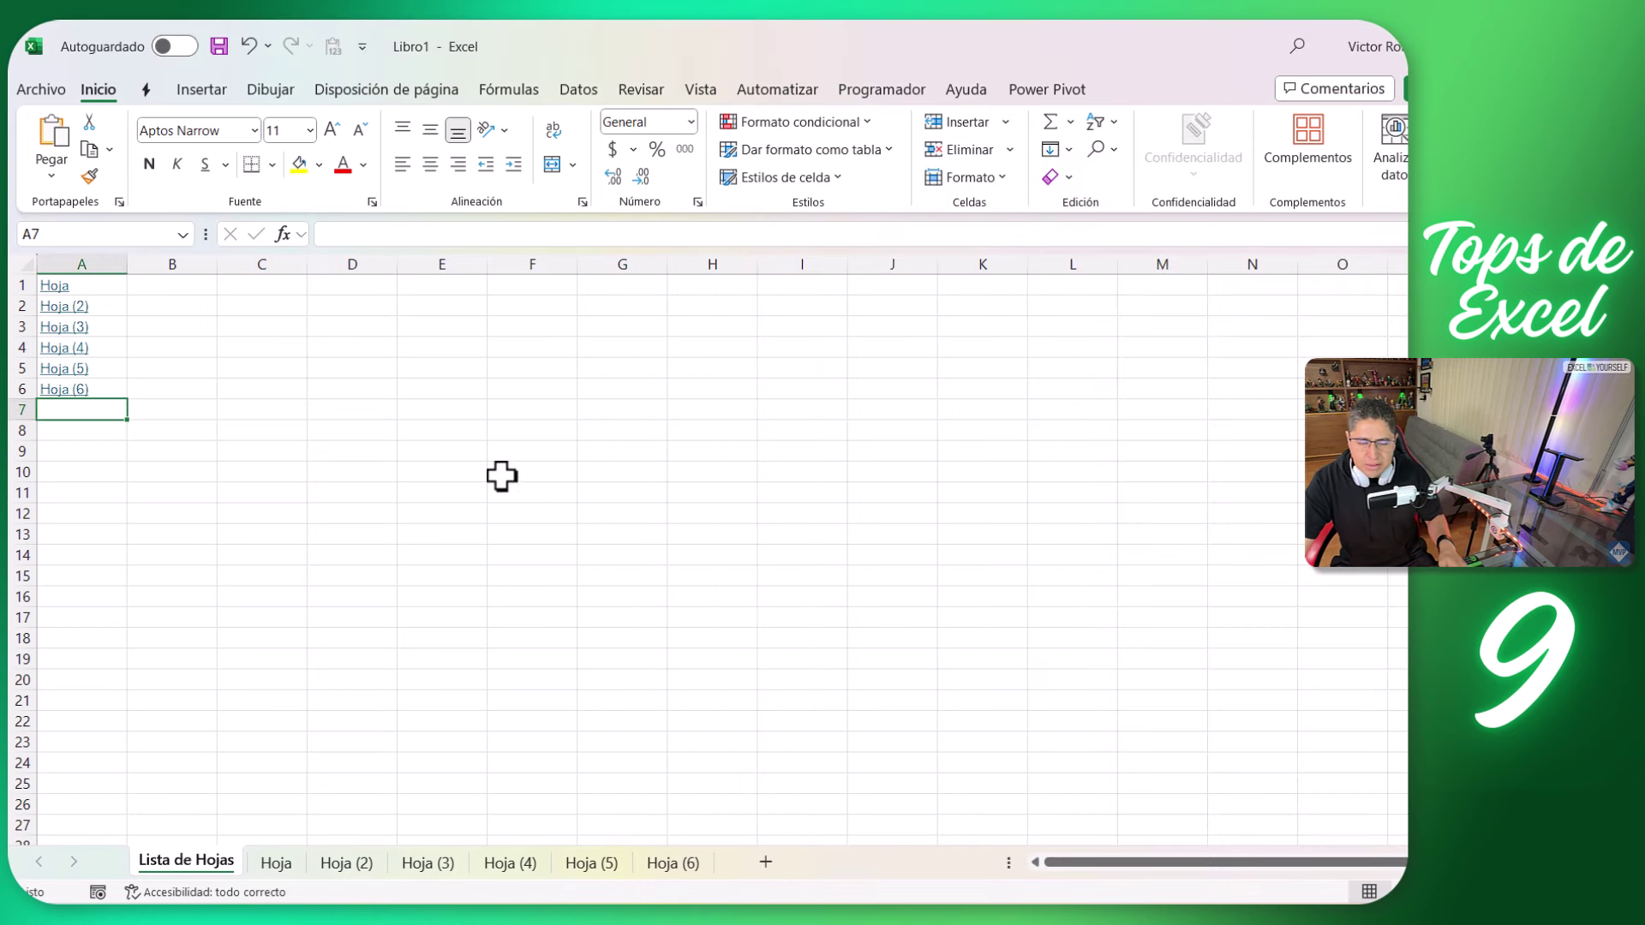
{"action": "key", "text": "alt+F11"}
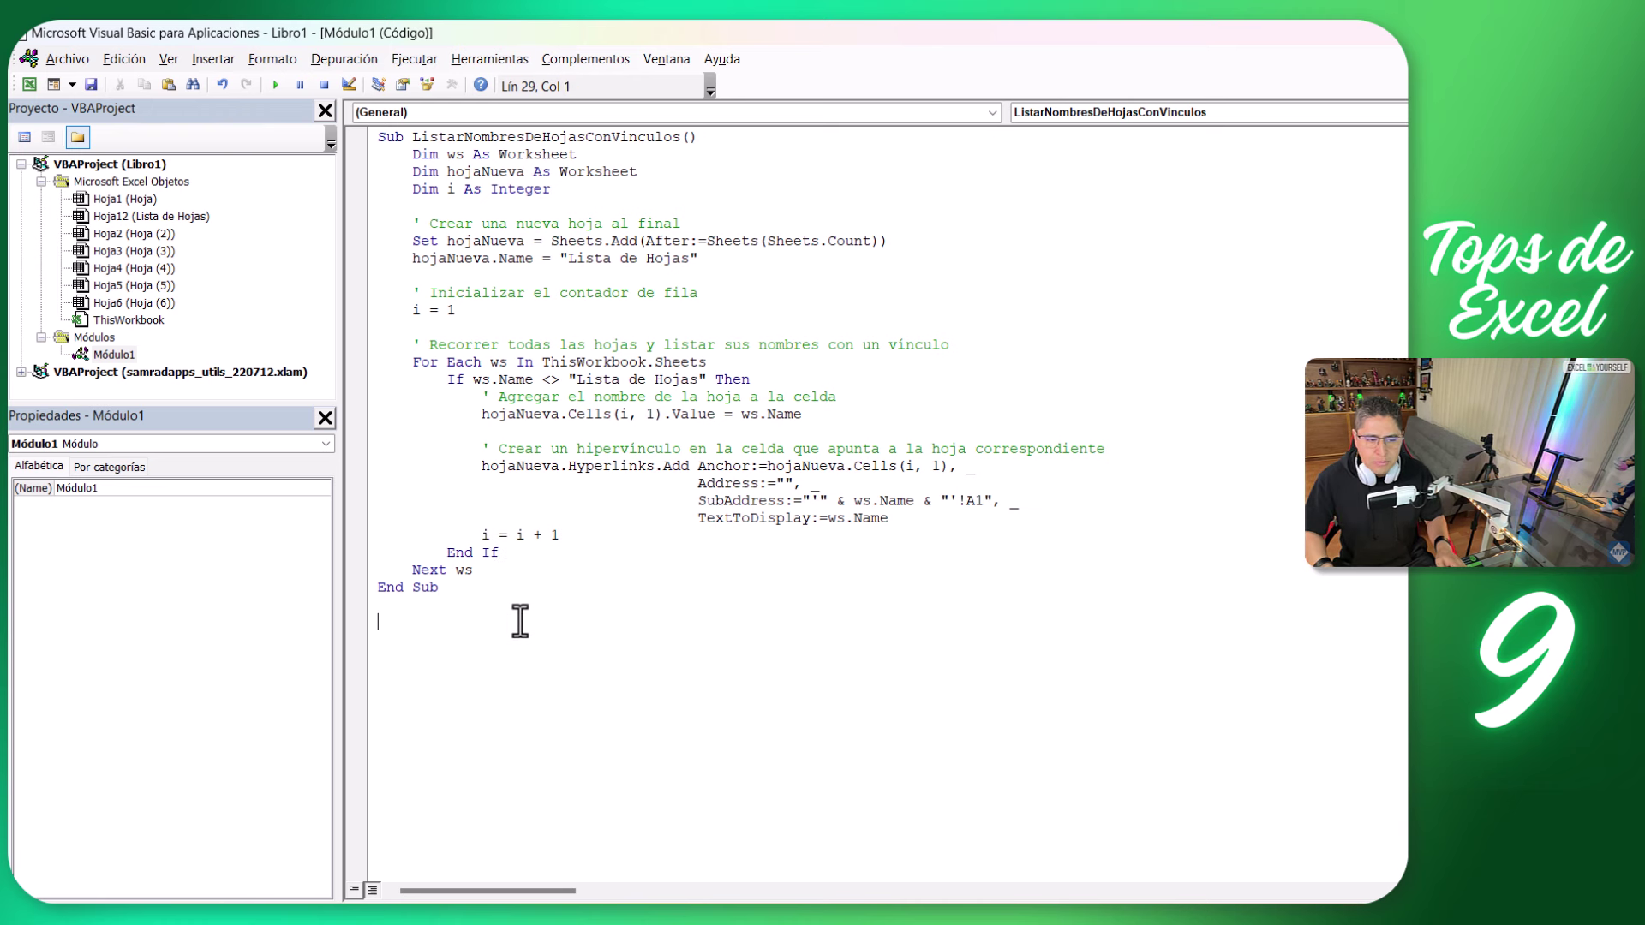
Paste the Agregarnuevahoja and ExisteHoja code into Módulo1, review it, and return to Excel
{"action": "key", "text": "ctrl+v"}
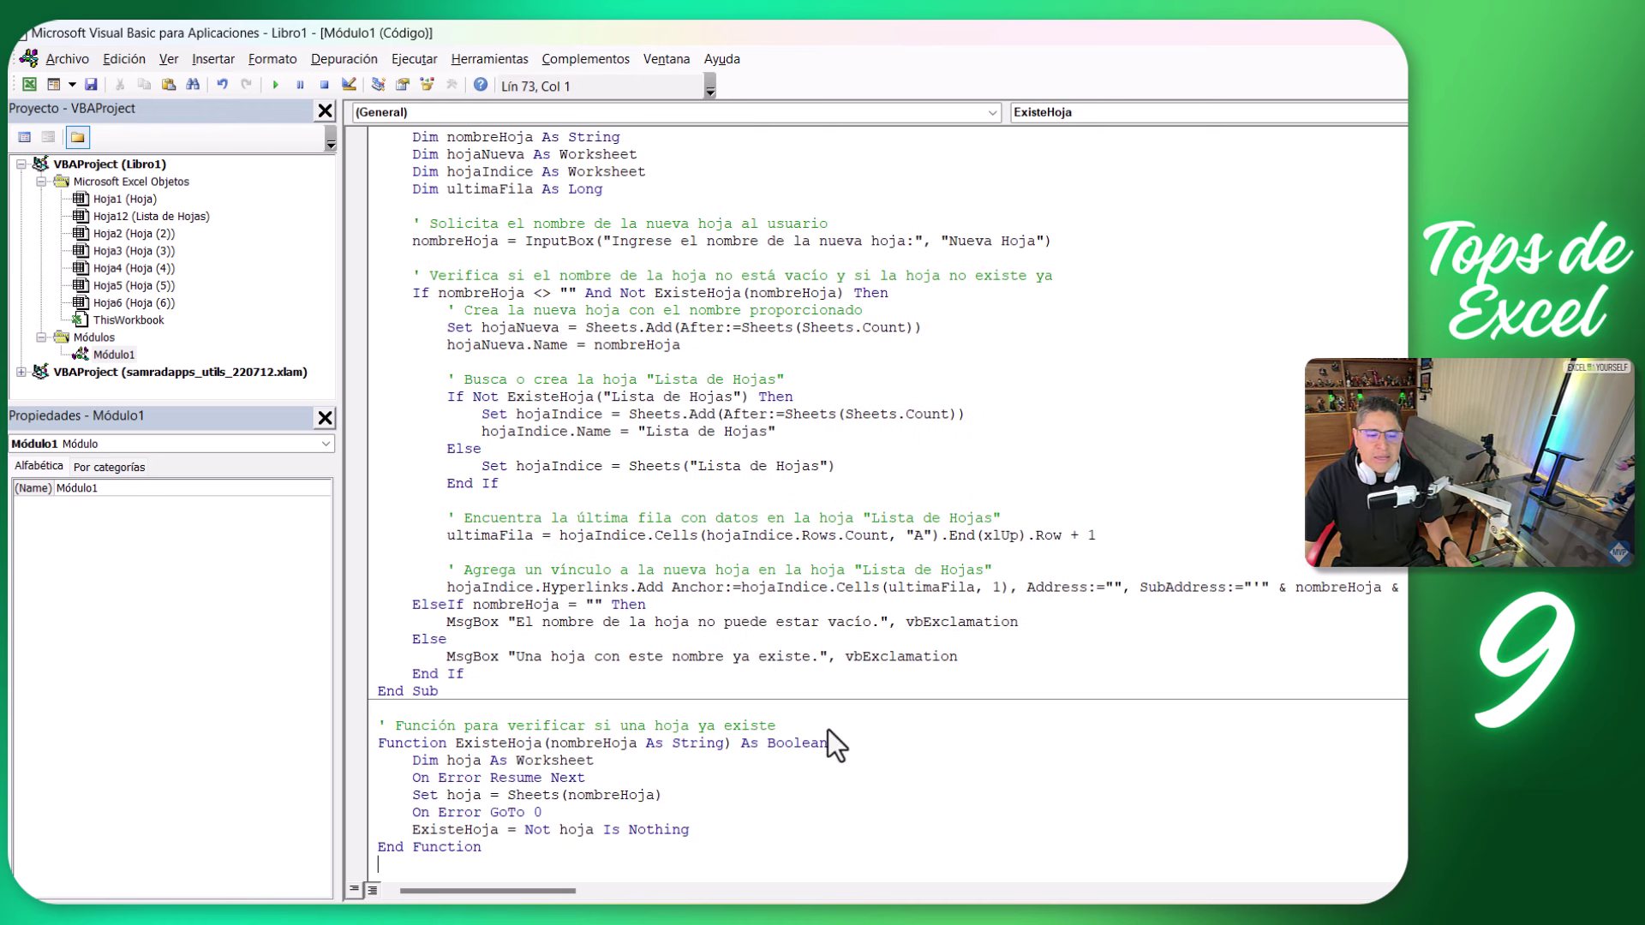
{"action": "scroll", "coordinate": [806, 651], "scroll_direction": "up", "scroll_amount": 1}
{"action": "scroll", "coordinate": [786, 579], "scroll_direction": "up", "scroll_amount": 1}
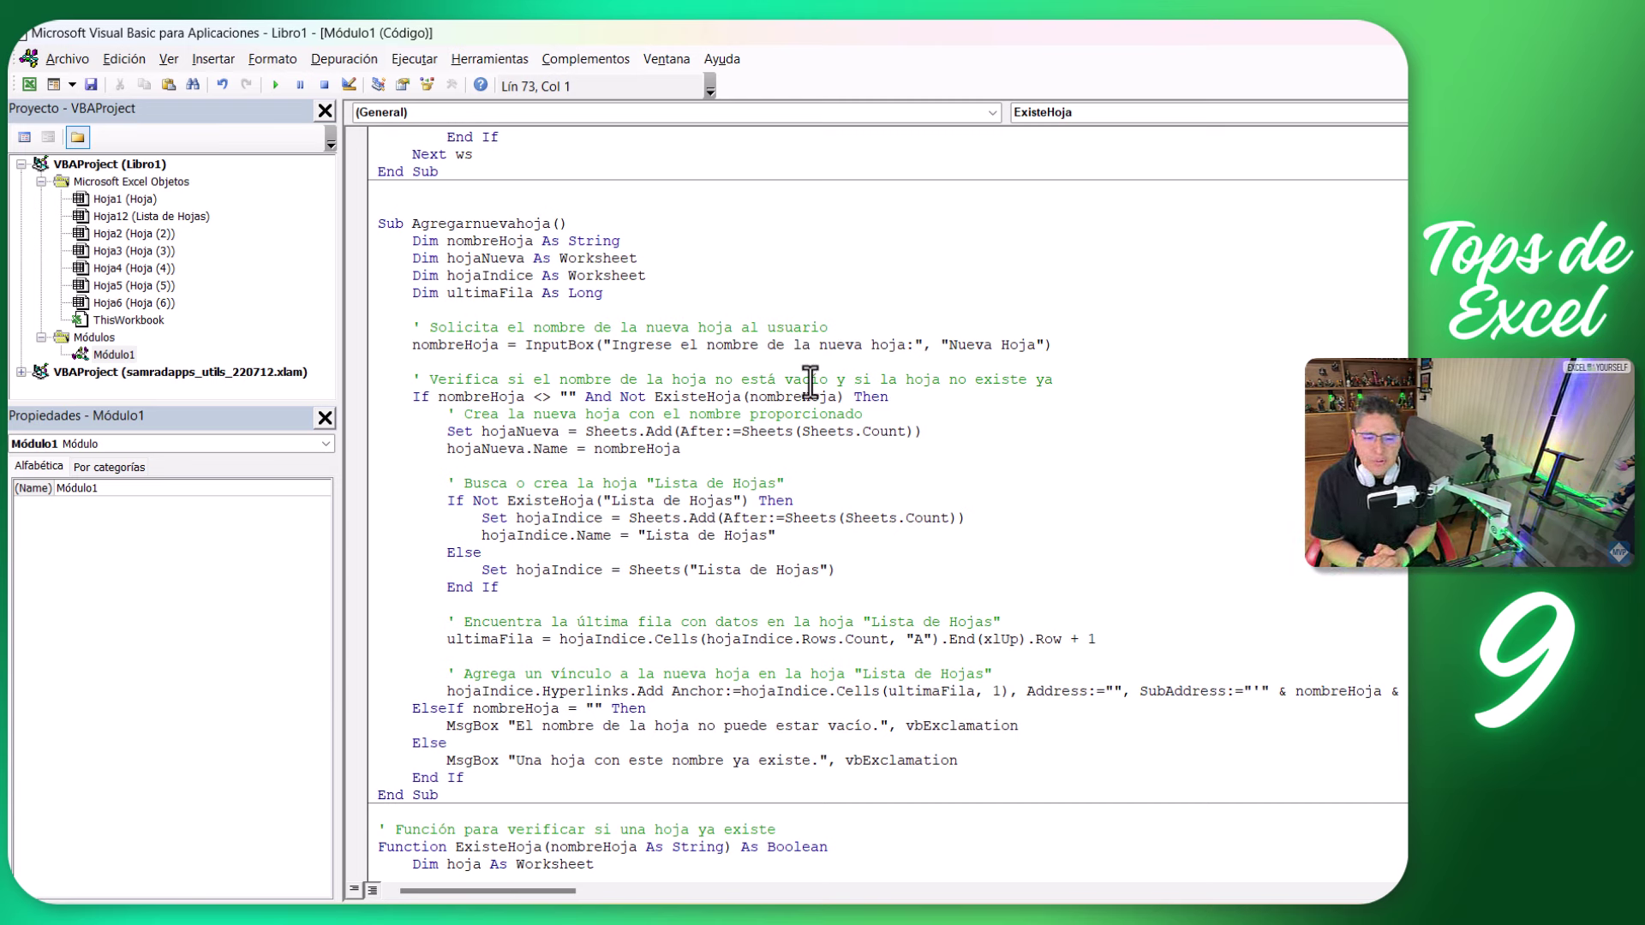
{"action": "scroll", "coordinate": [810, 386], "scroll_direction": "up", "scroll_amount": 1}
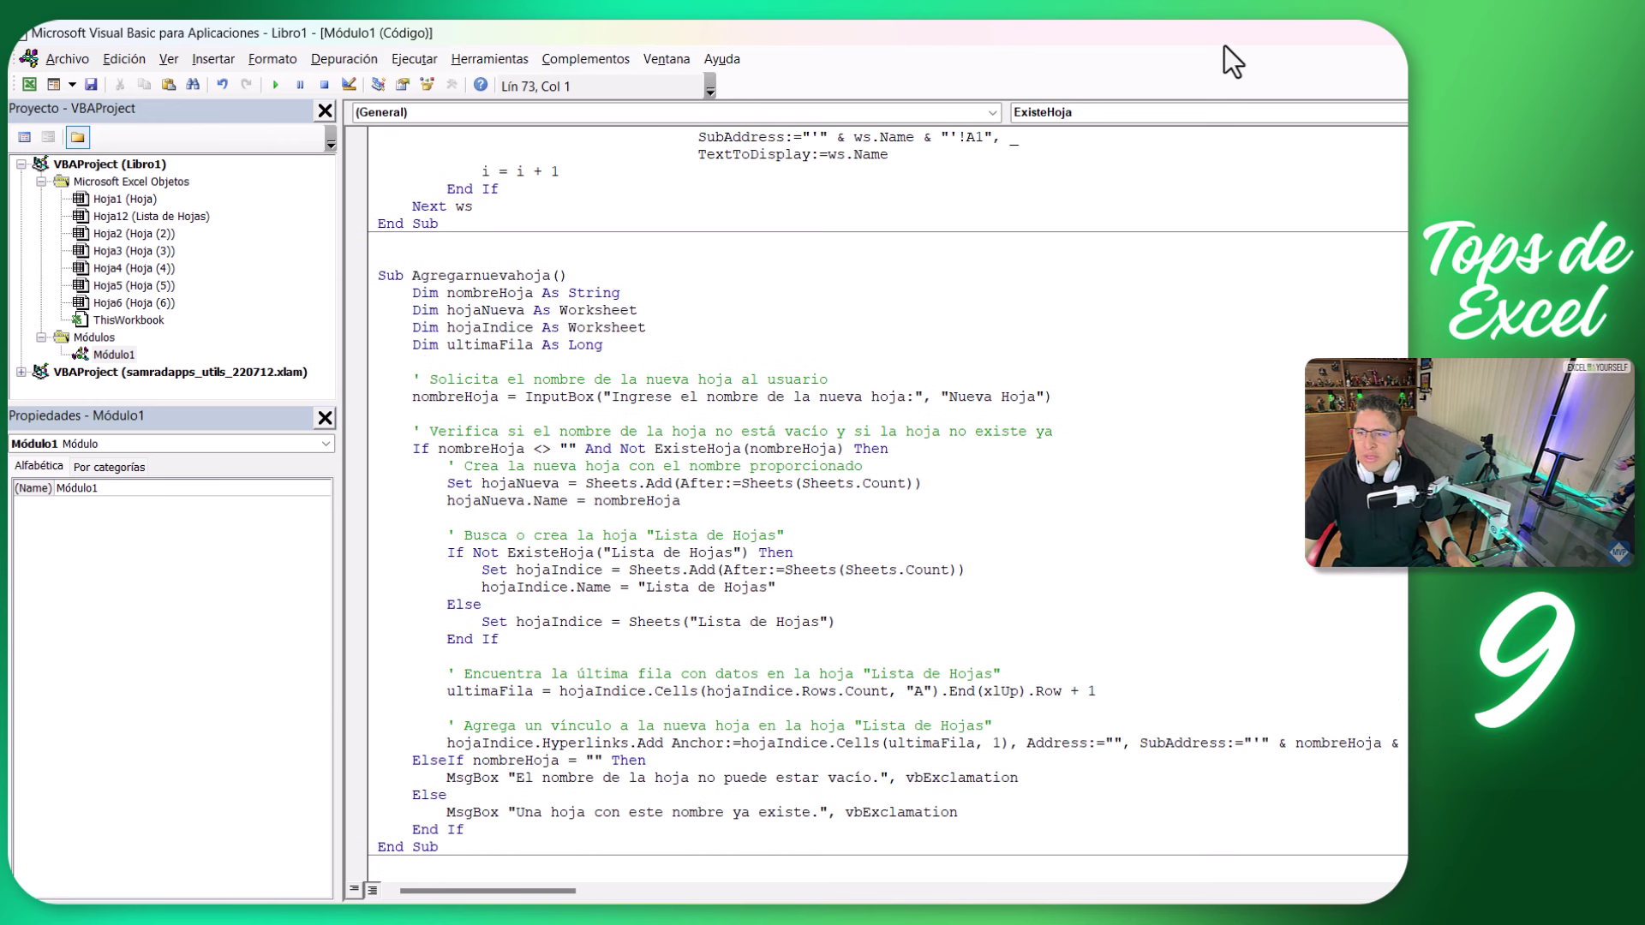
{"action": "scroll", "coordinate": [1189, 490], "scroll_direction": "down", "scroll_amount": 2}
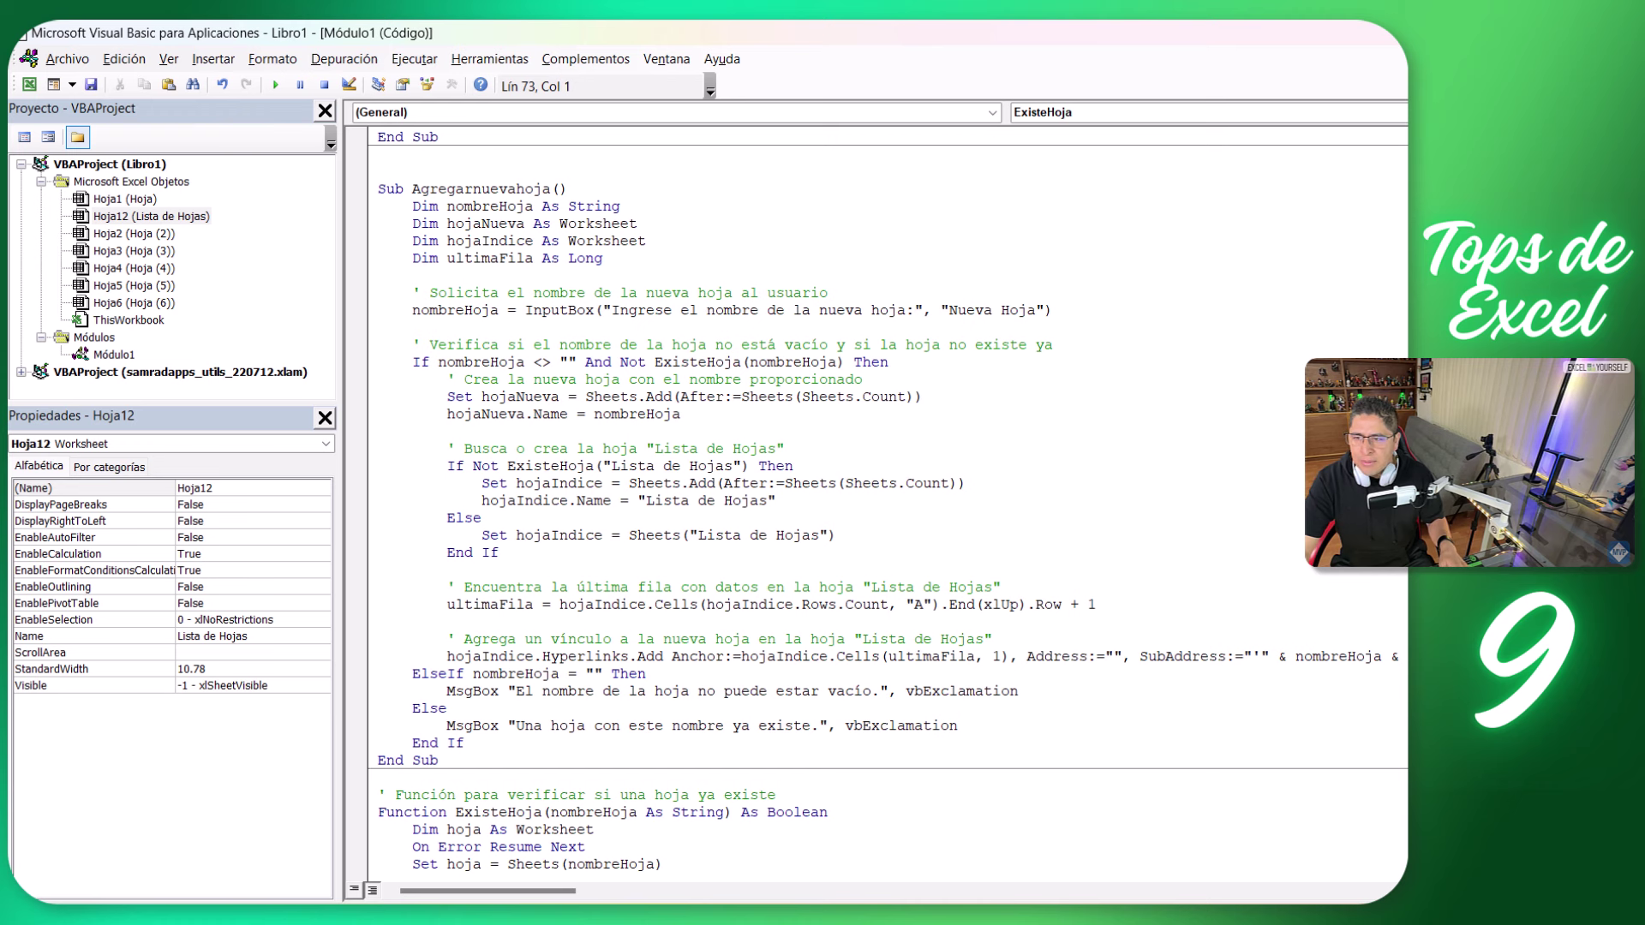
{"action": "key", "text": "alt+F11"}
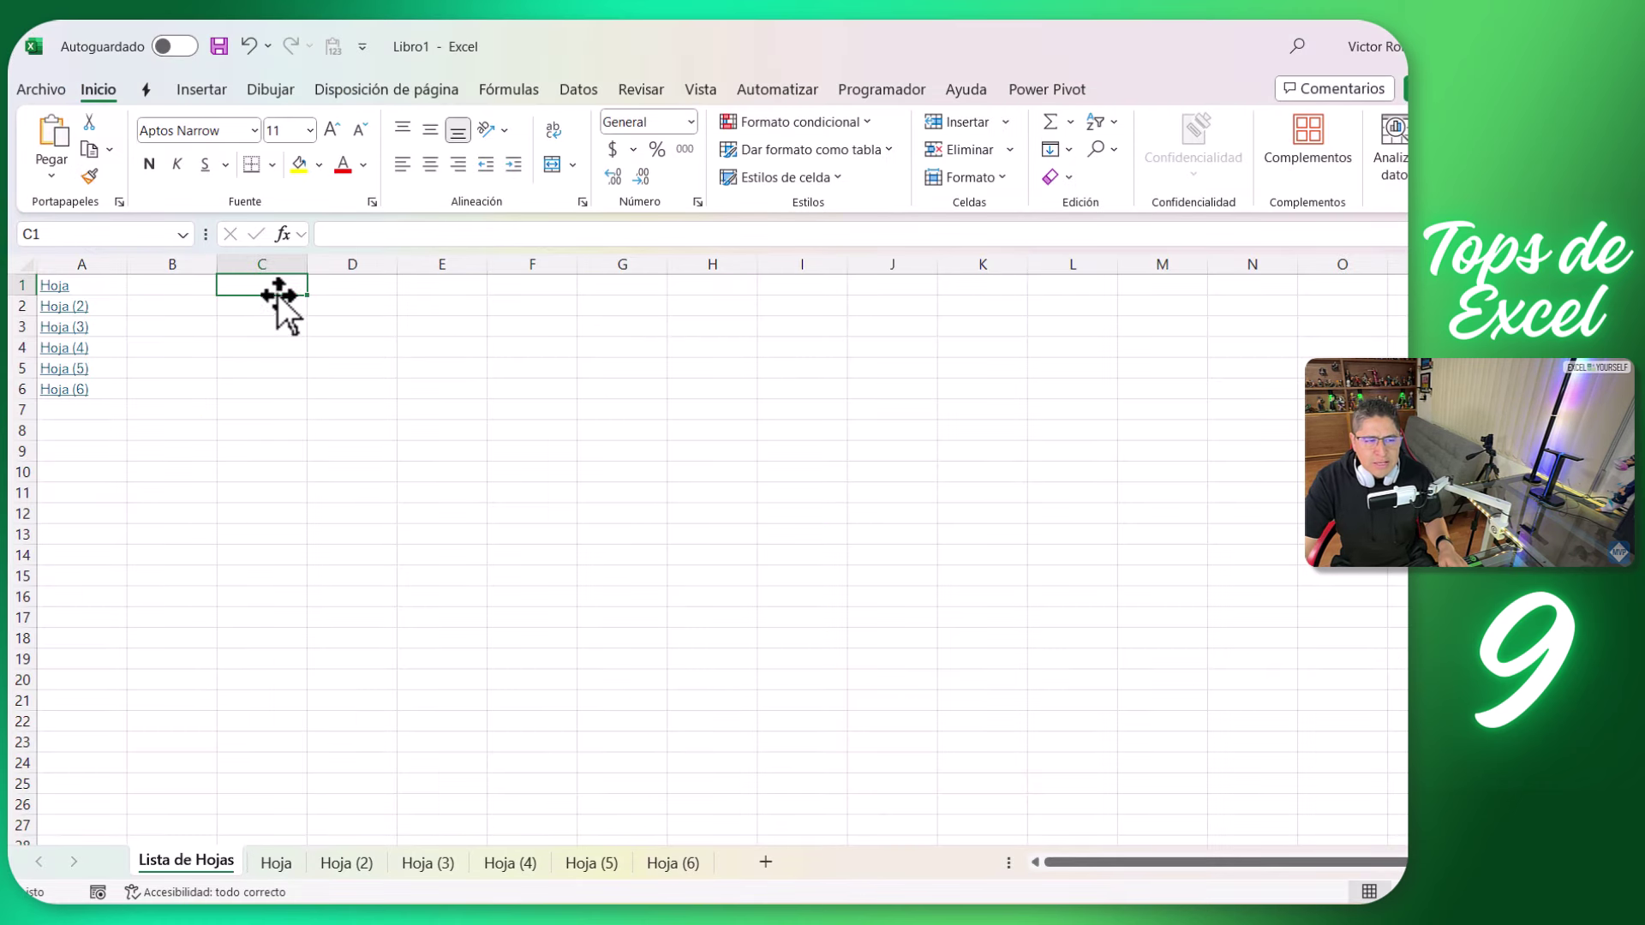
Draw a rectangle shape over cells C2 to E3 of Lista de Hojas
{"action": "left_click", "coordinate": [202, 89]}
{"action": "left_click", "coordinate": [306, 169]}
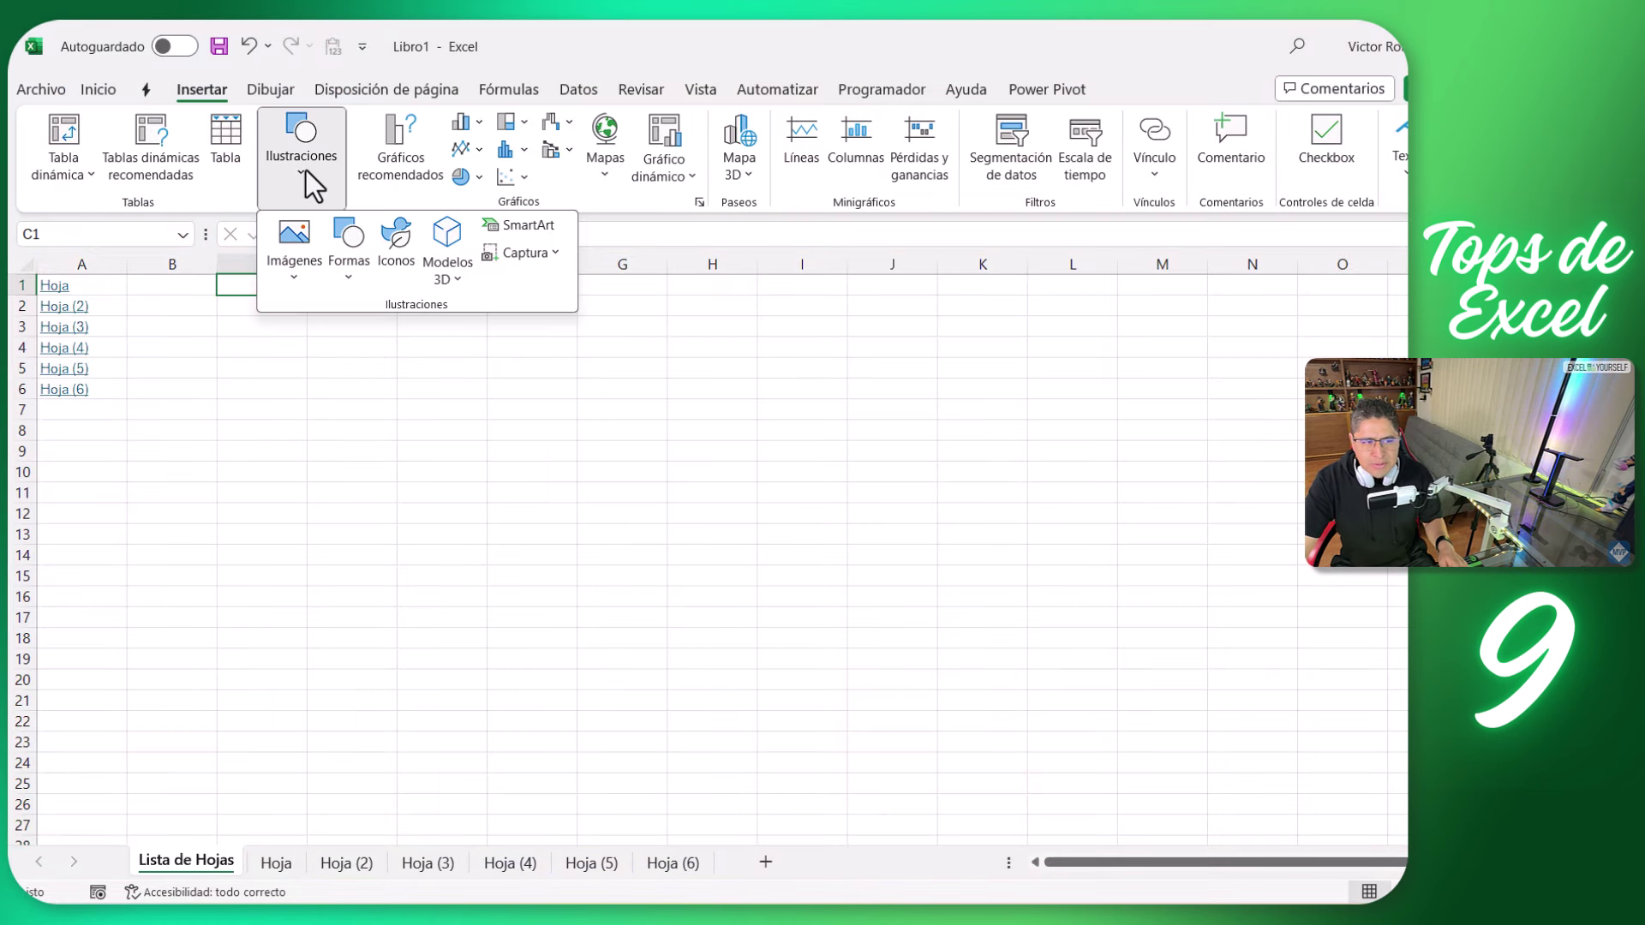
{"action": "left_click", "coordinate": [344, 257]}
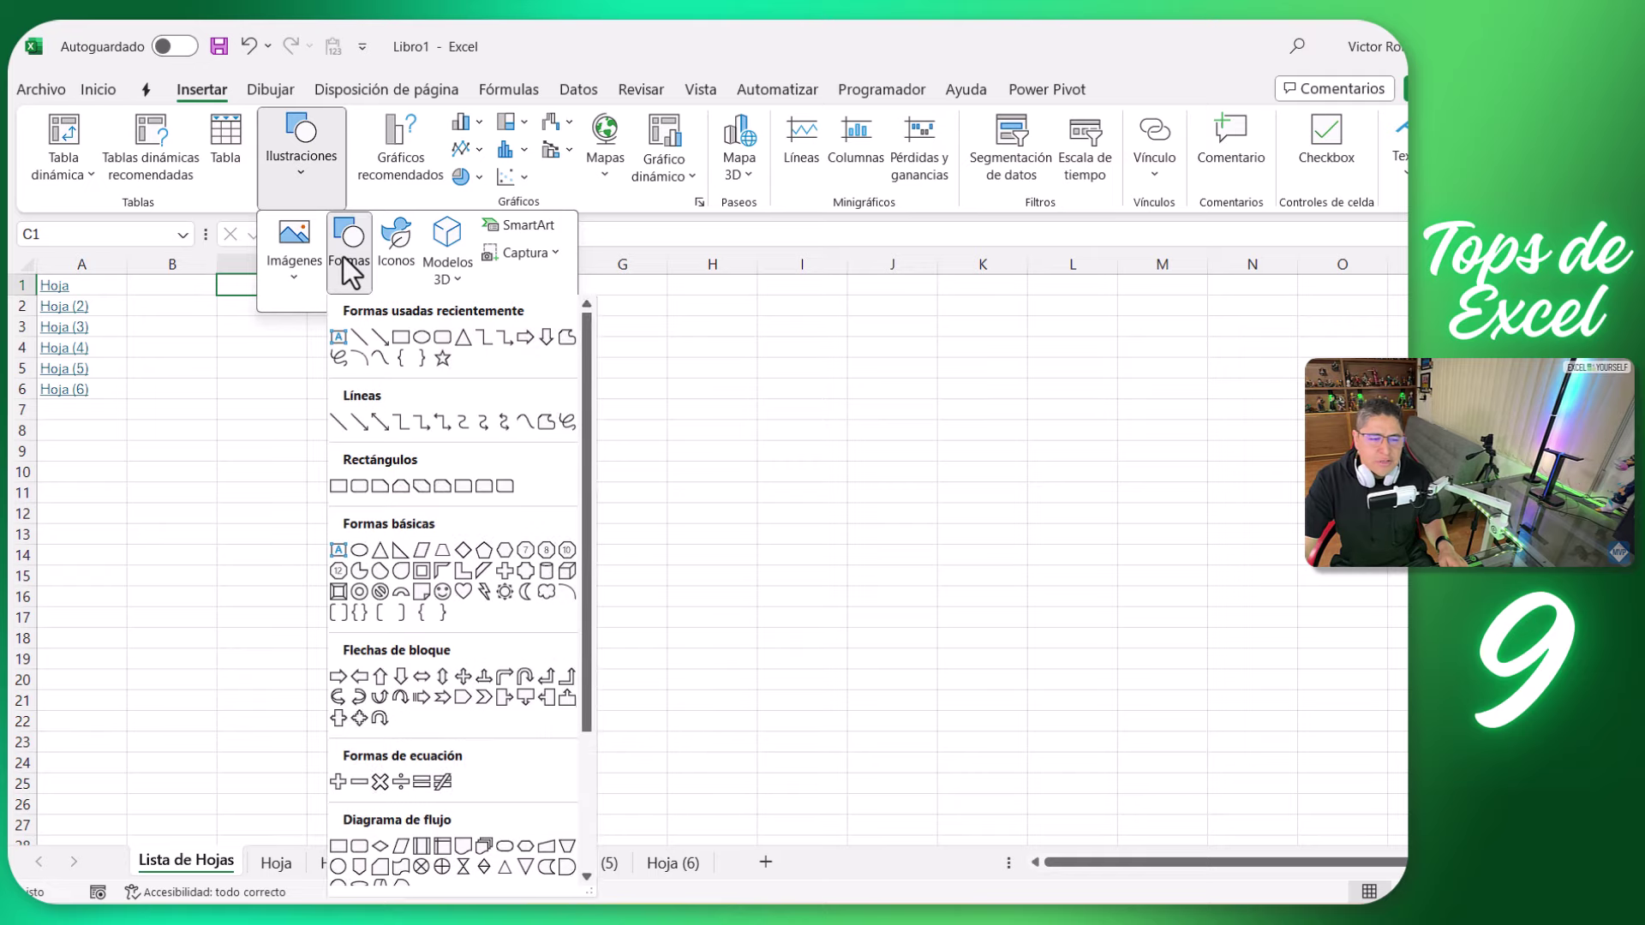
{"action": "left_click", "coordinate": [402, 338]}
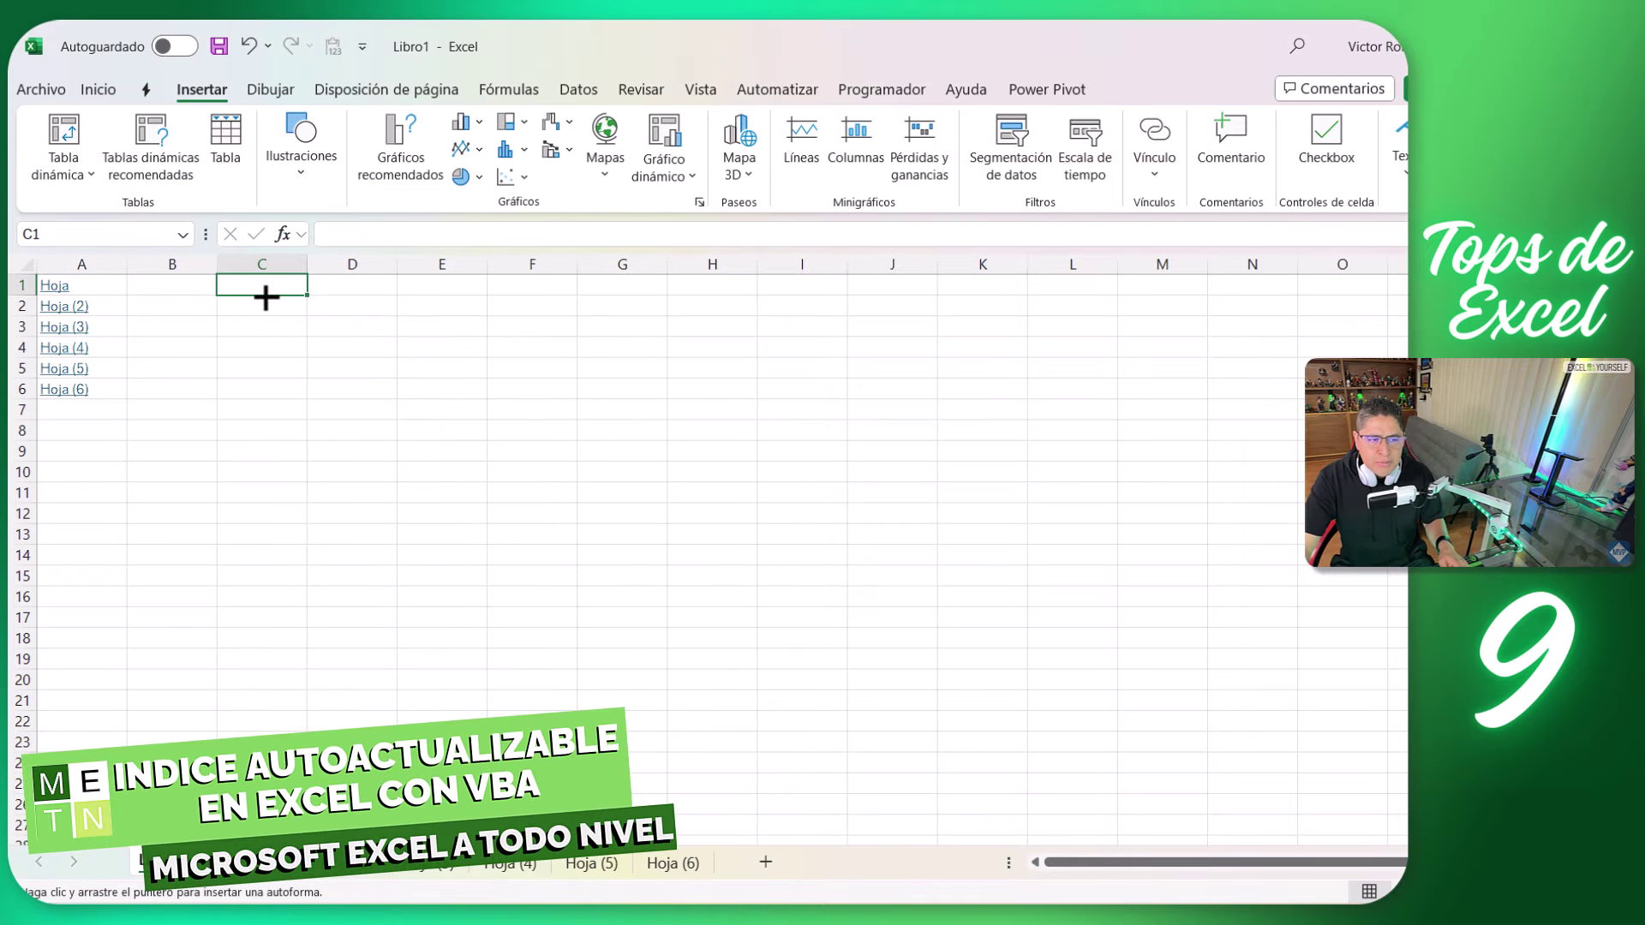
{"action": "left_click_drag", "start_coordinate": [266, 298], "coordinate": [440, 343]}
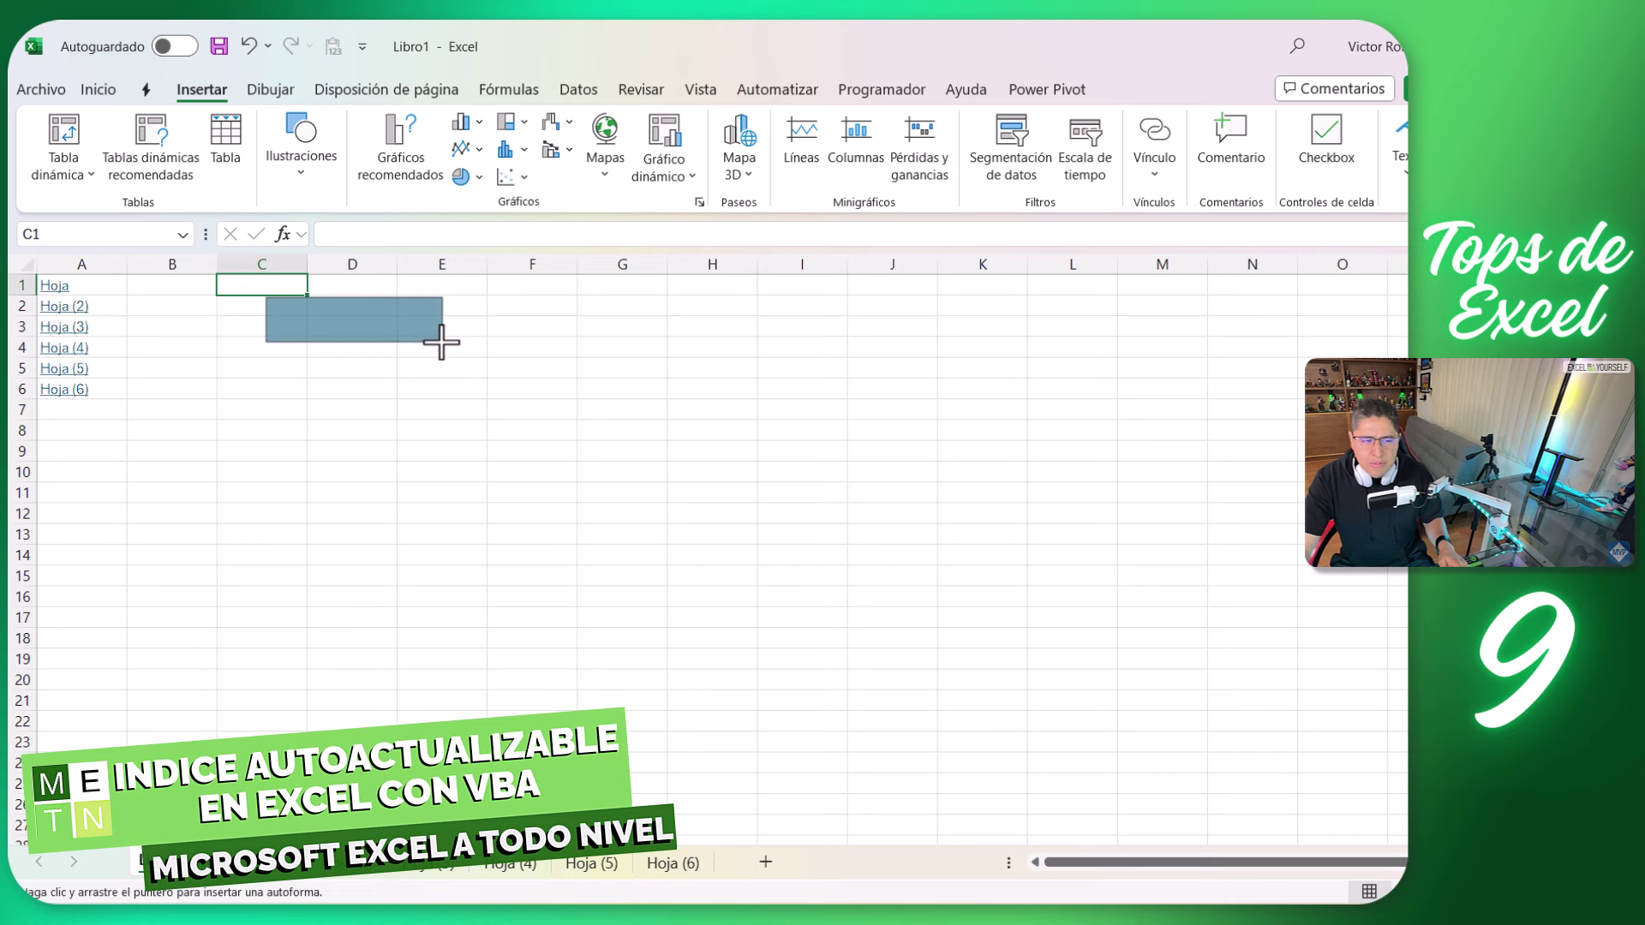
Label the rectangle 'Agregar nueva hoja'
{"action": "right_click", "coordinate": [381, 334]}
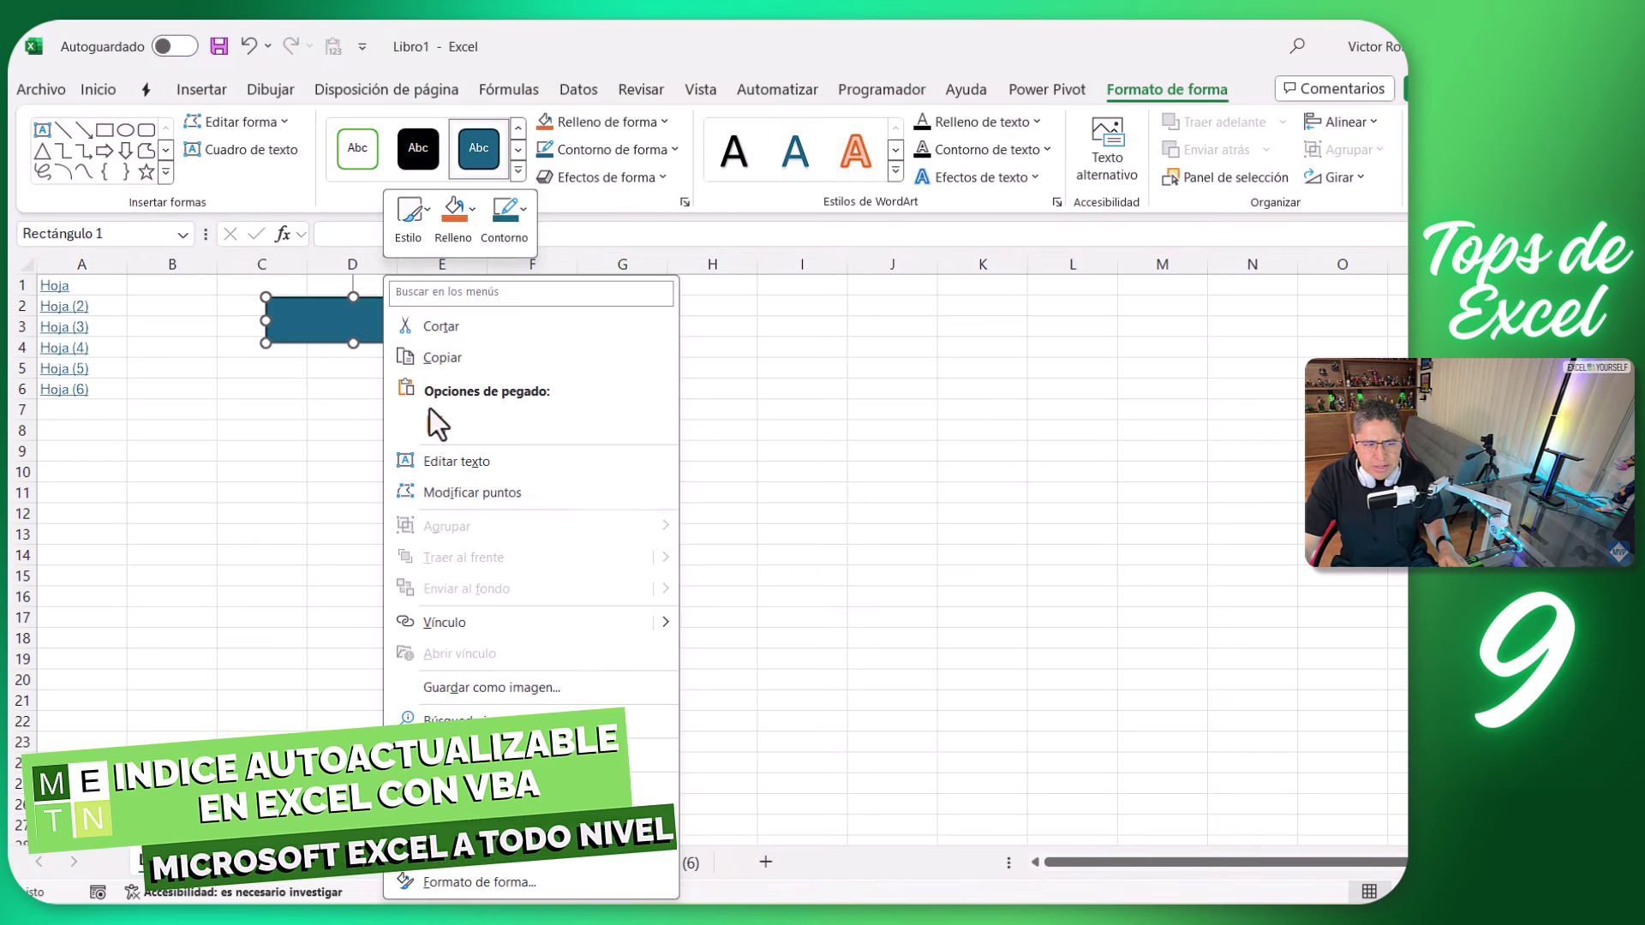
{"action": "left_click", "coordinate": [511, 461]}
{"action": "type", "text": "Agrega "}
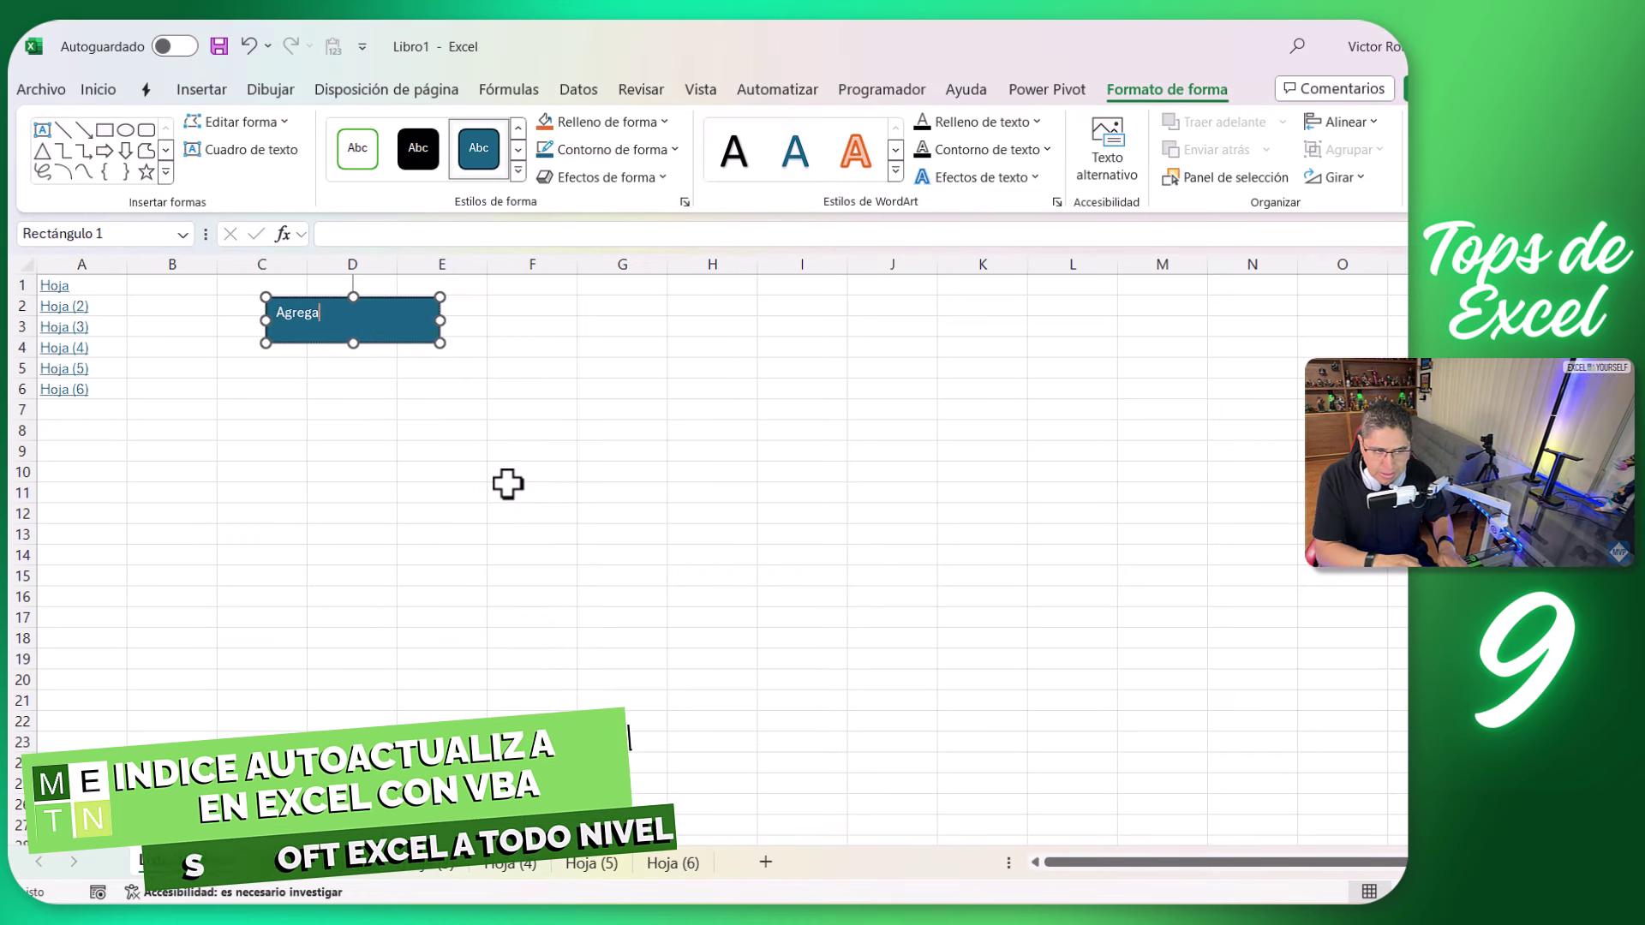
{"action": "type", "text": "r nue"}
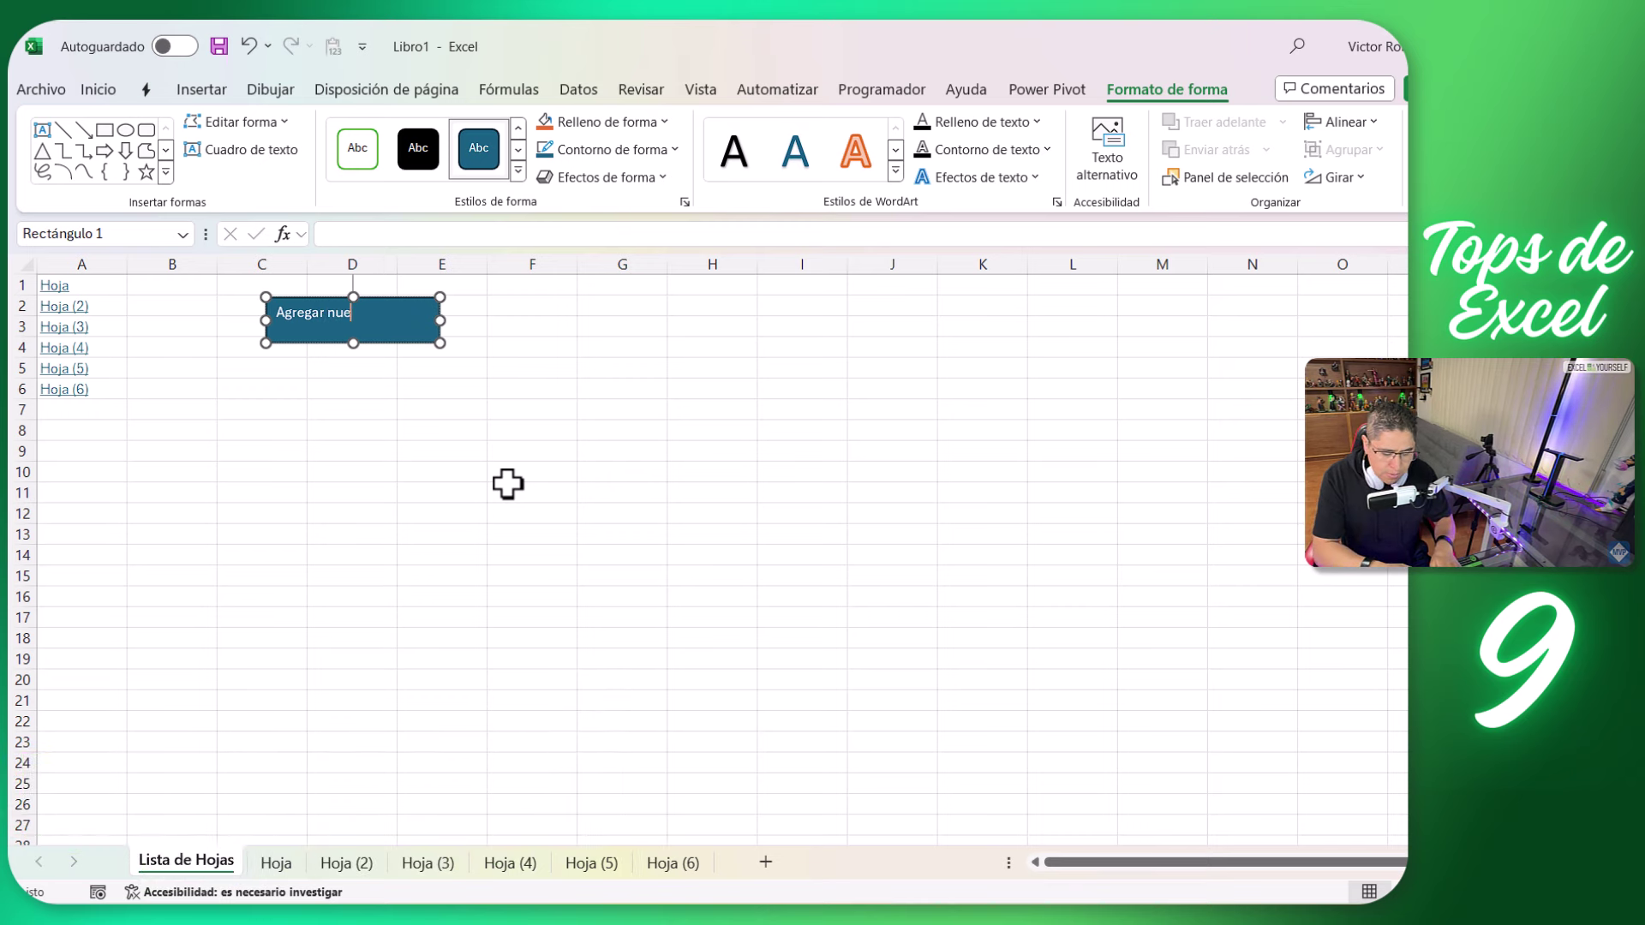
{"action": "type", "text": "va ho"}
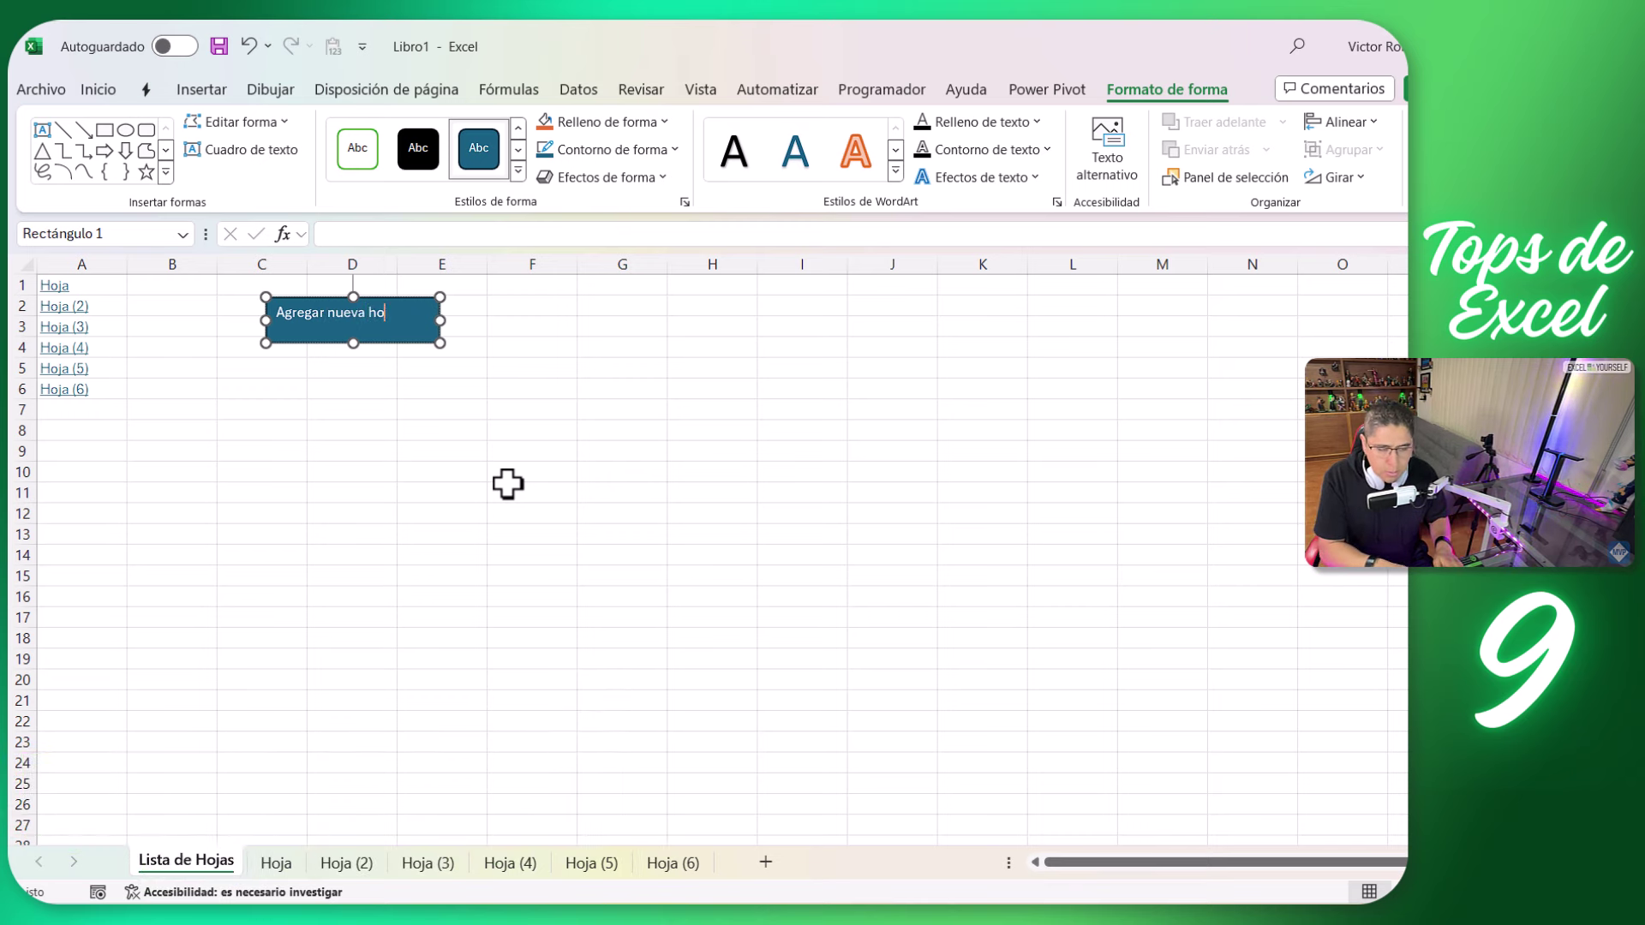
{"action": "type", "text": "ja"}
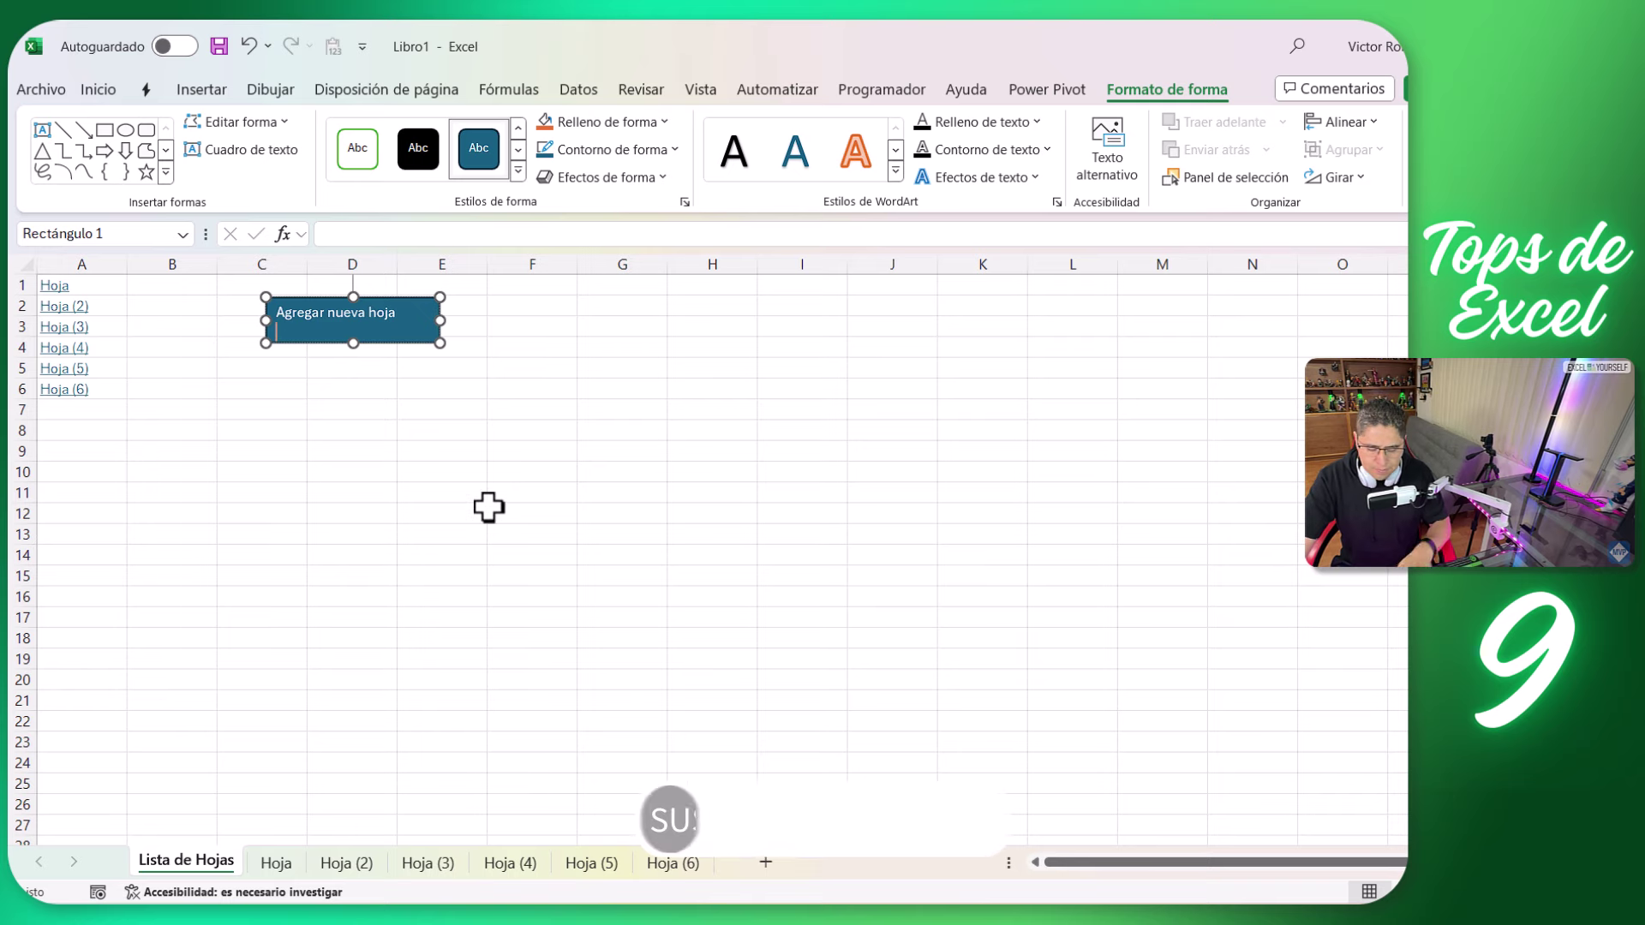
{"action": "left_click", "coordinate": [381, 367]}
Centre the rectangle's text both vertically and horizontally
{"action": "left_click", "coordinate": [392, 341]}
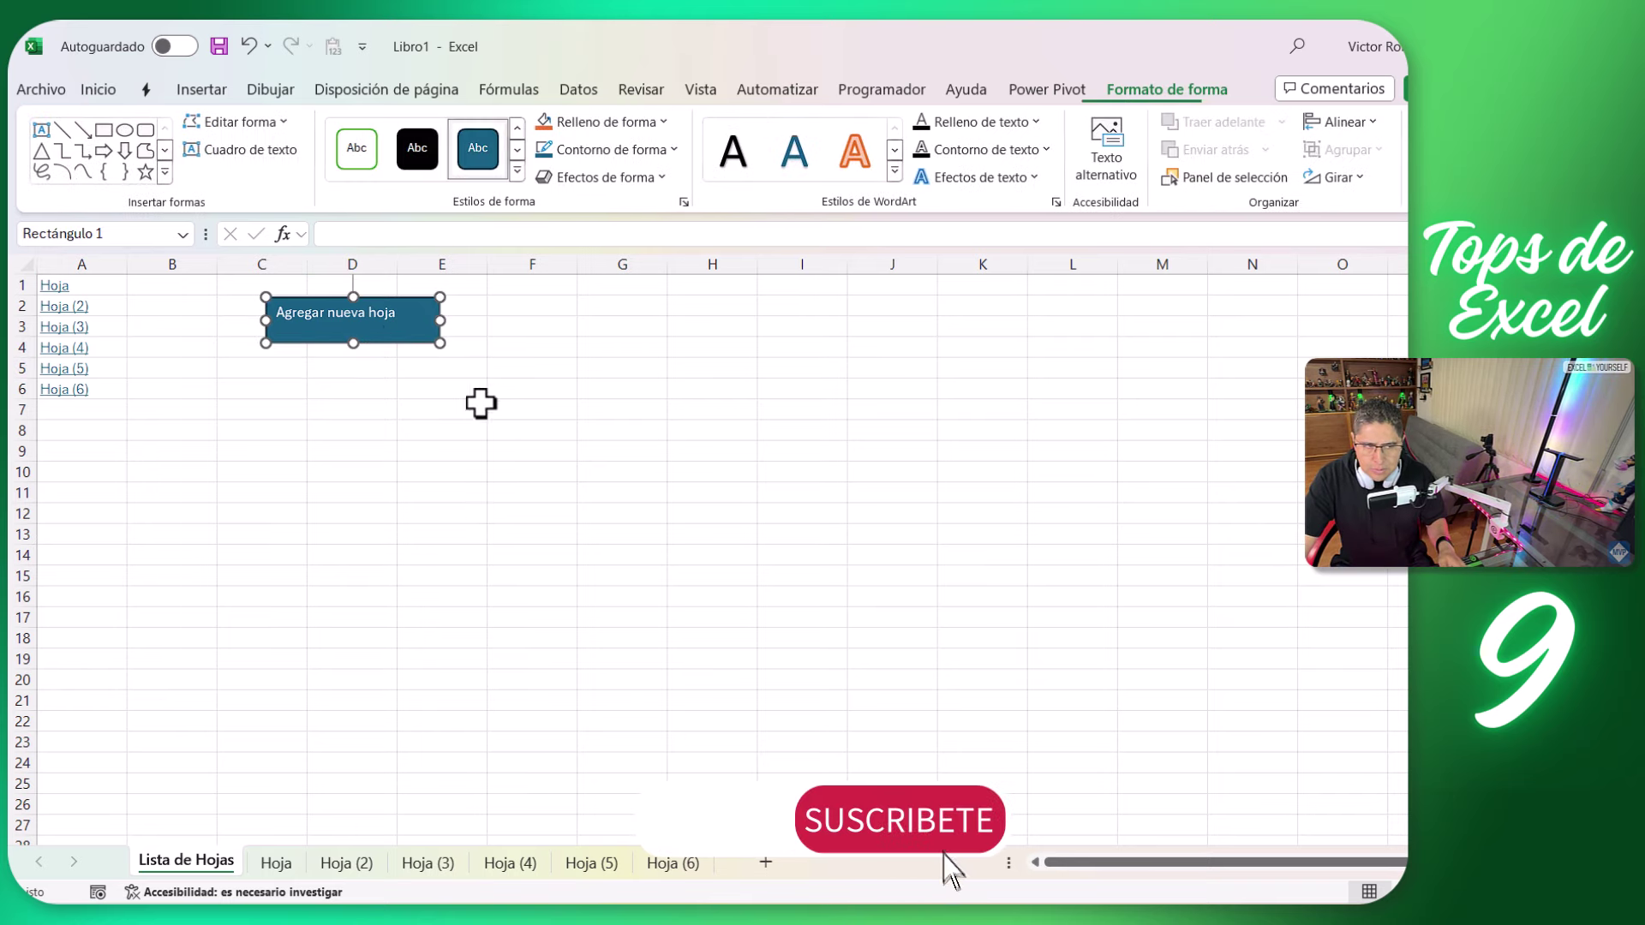
{"action": "left_click", "coordinate": [106, 94]}
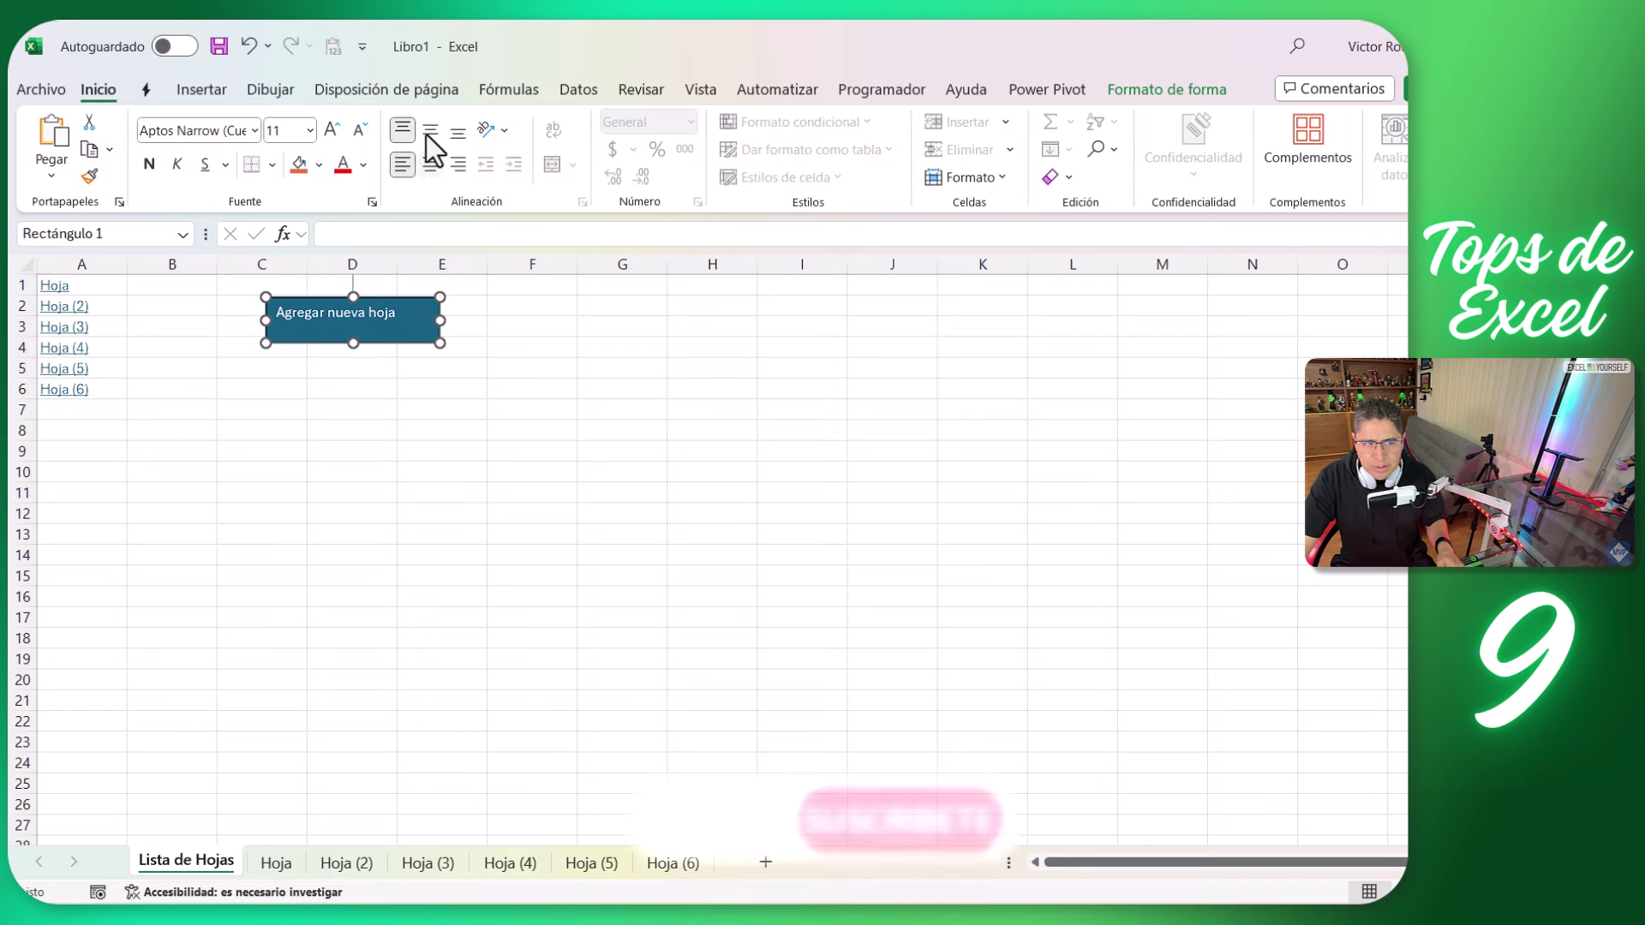
{"action": "left_click", "coordinate": [430, 130]}
{"action": "left_click", "coordinate": [430, 164]}
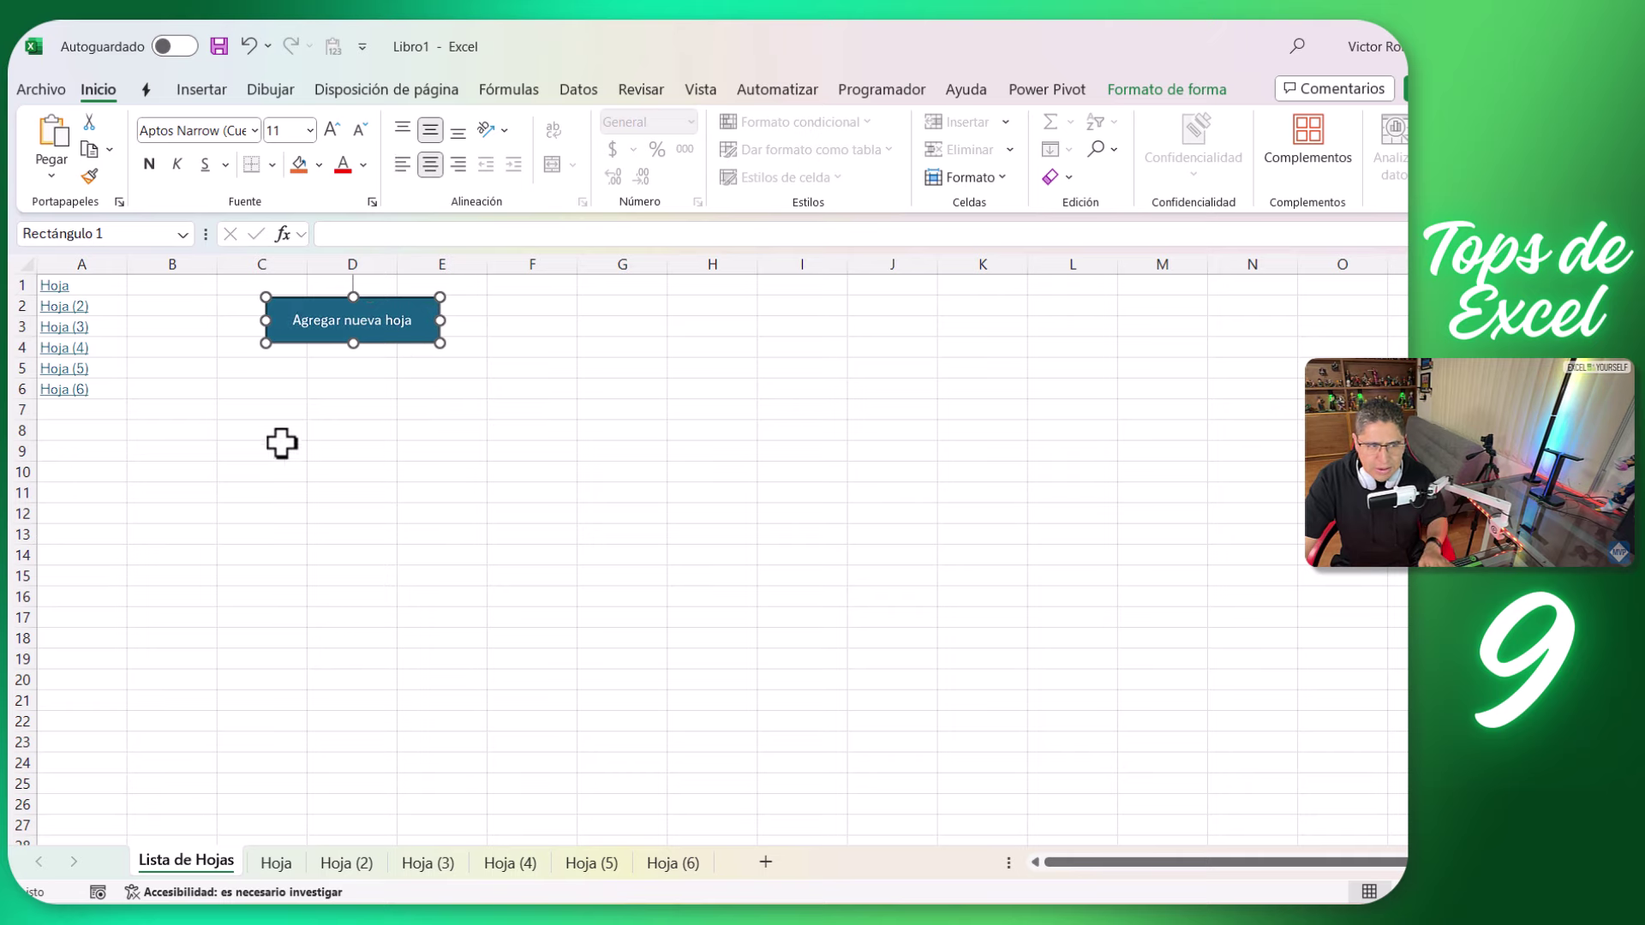
{"action": "left_click", "coordinate": [558, 537]}
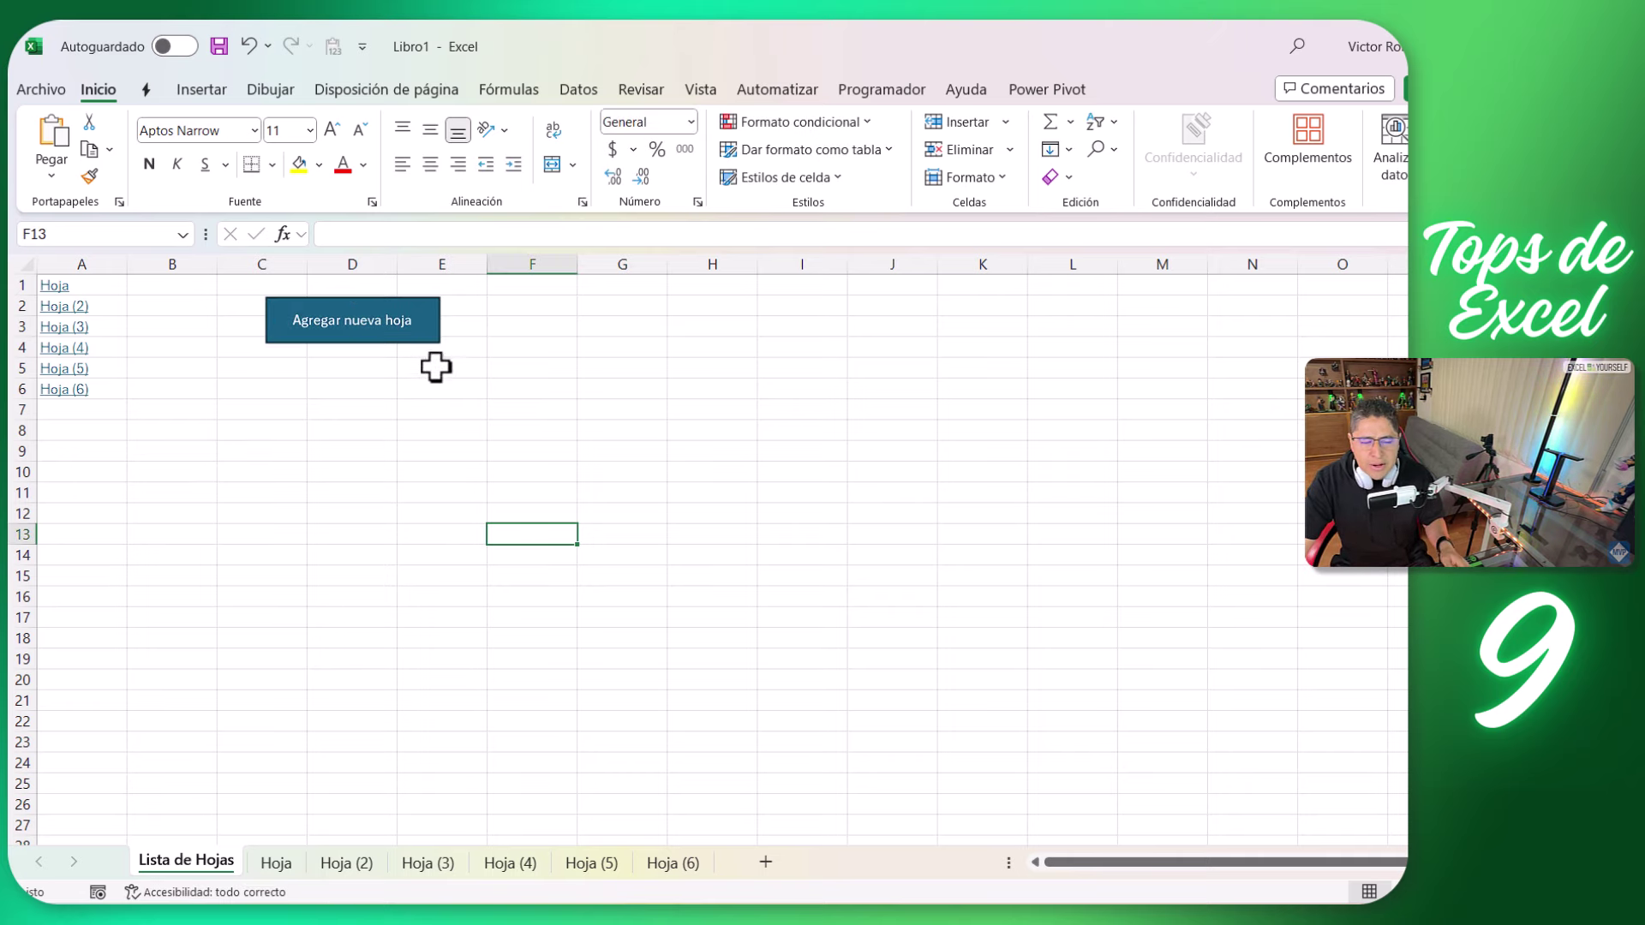
Assign the Agregarnuevahoja macro to the 'Agregar nueva hoja' rectangle
{"action": "right_click", "coordinate": [353, 337]}
{"action": "left_click", "coordinate": [440, 755]}
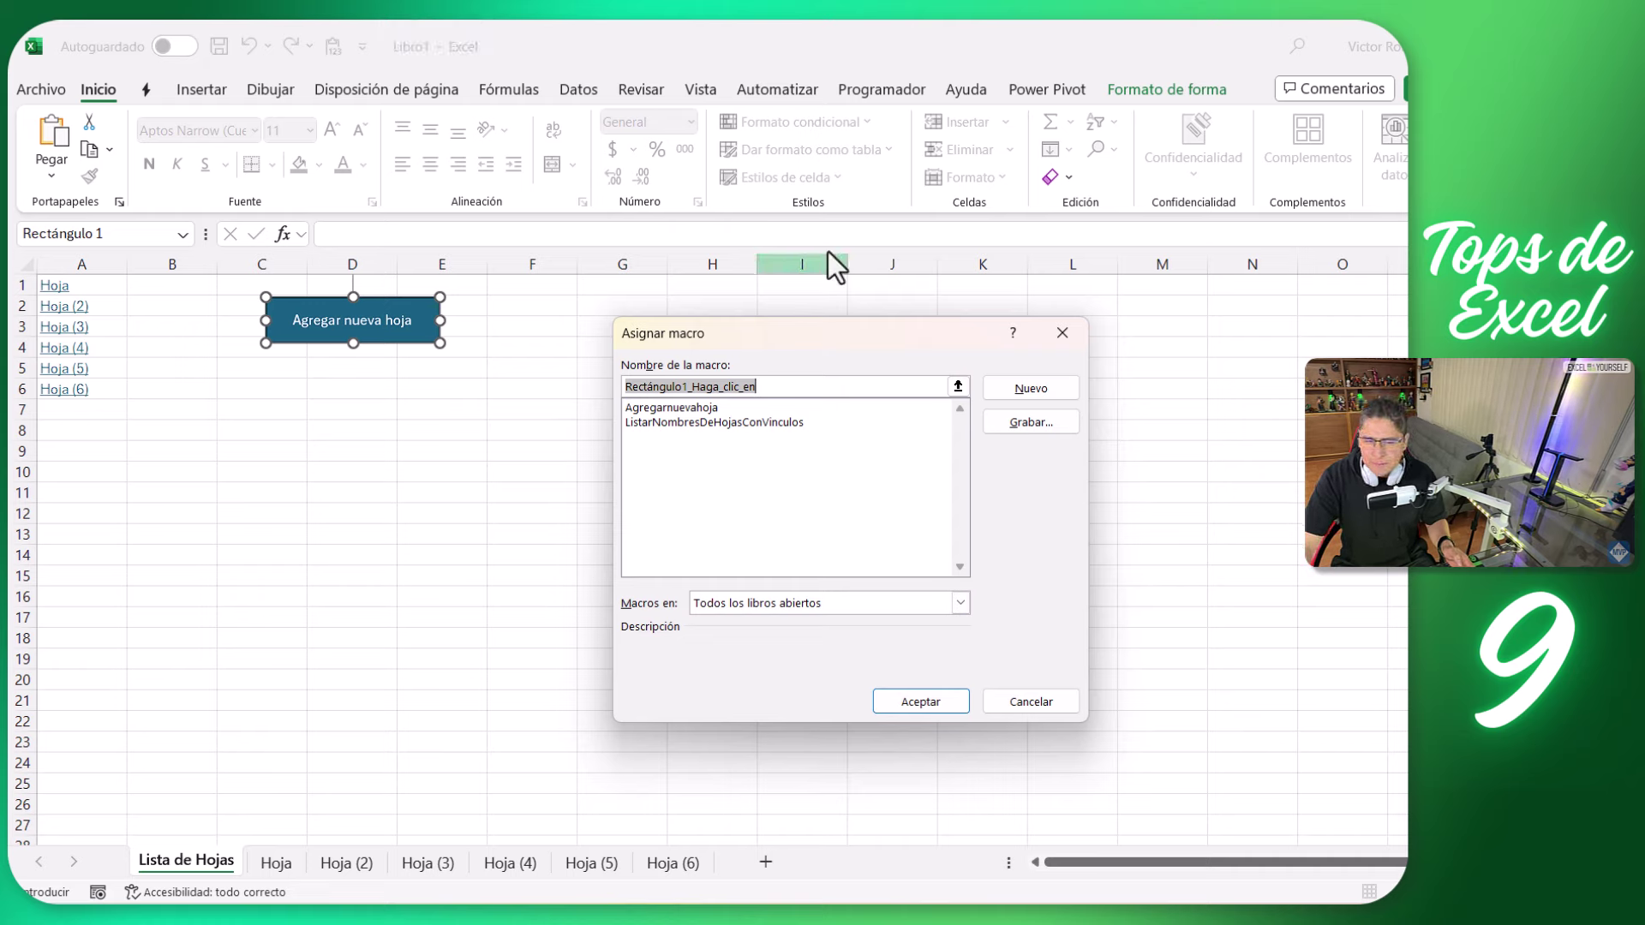
{"action": "left_click", "coordinate": [727, 410]}
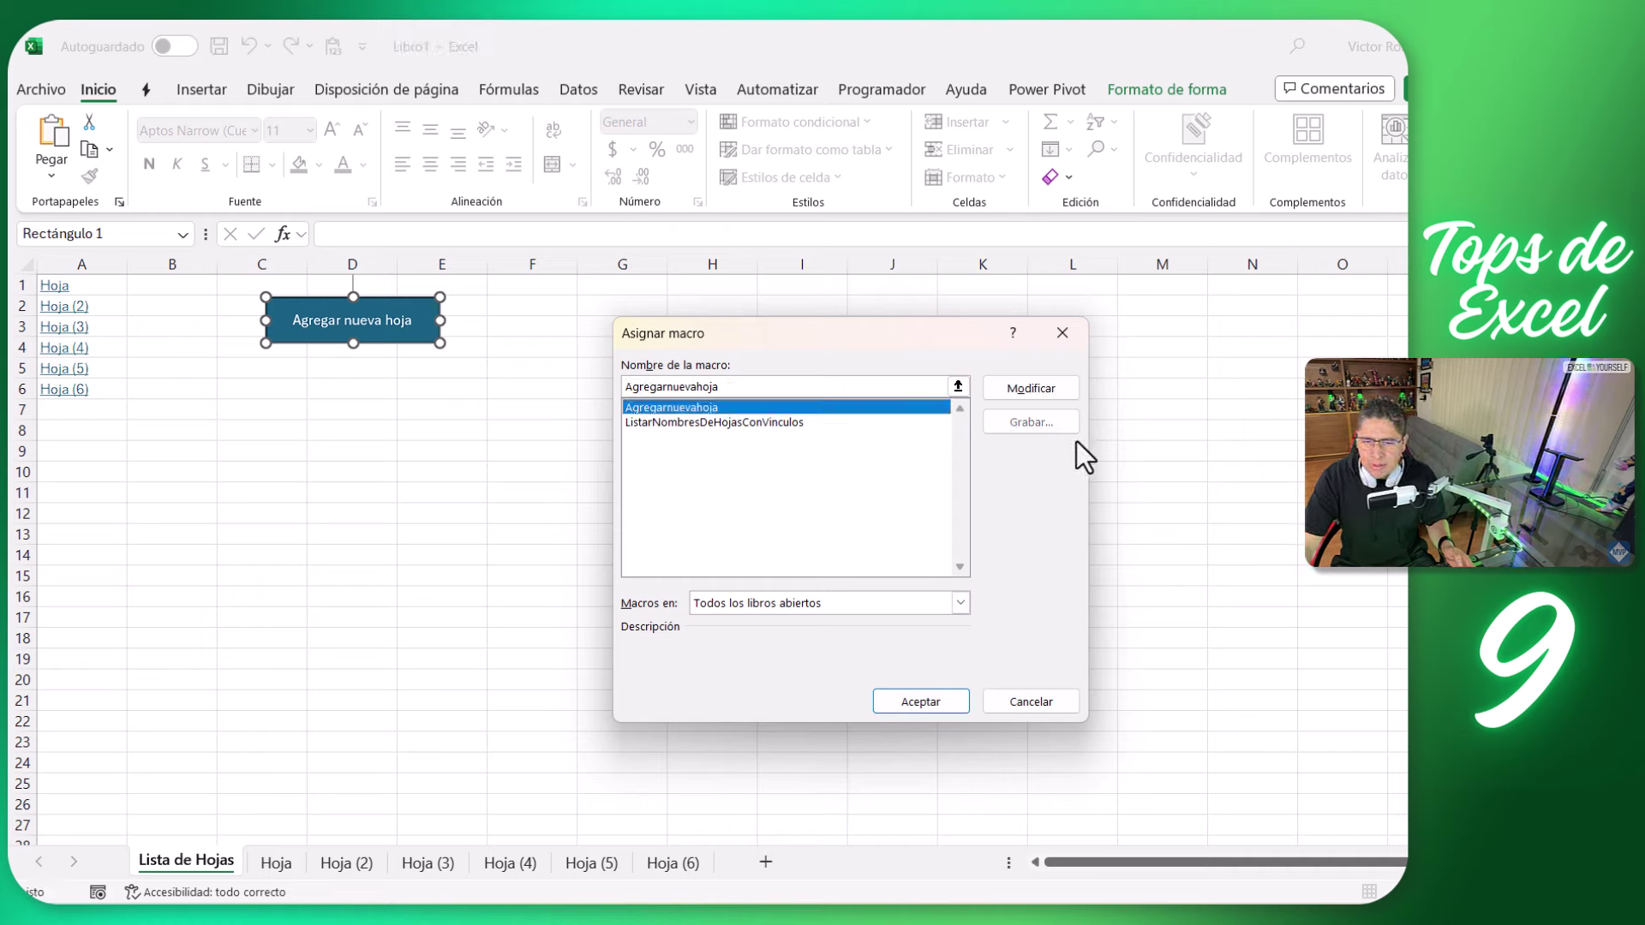
{"action": "left_click", "coordinate": [947, 709]}
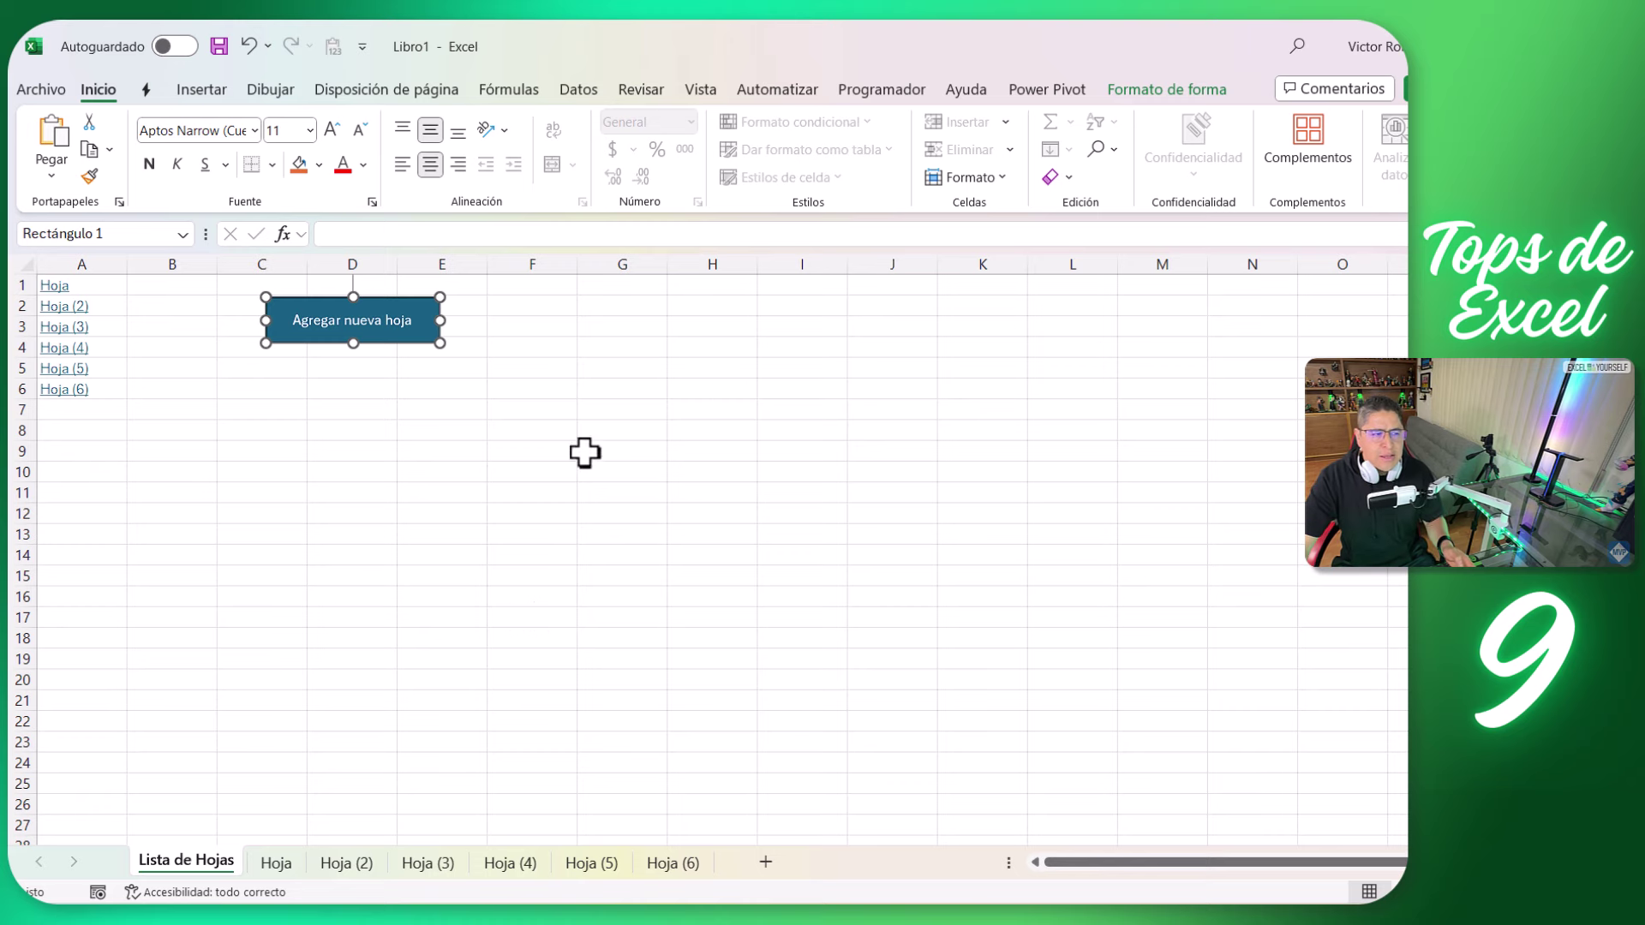
{"action": "left_click", "coordinate": [520, 410]}
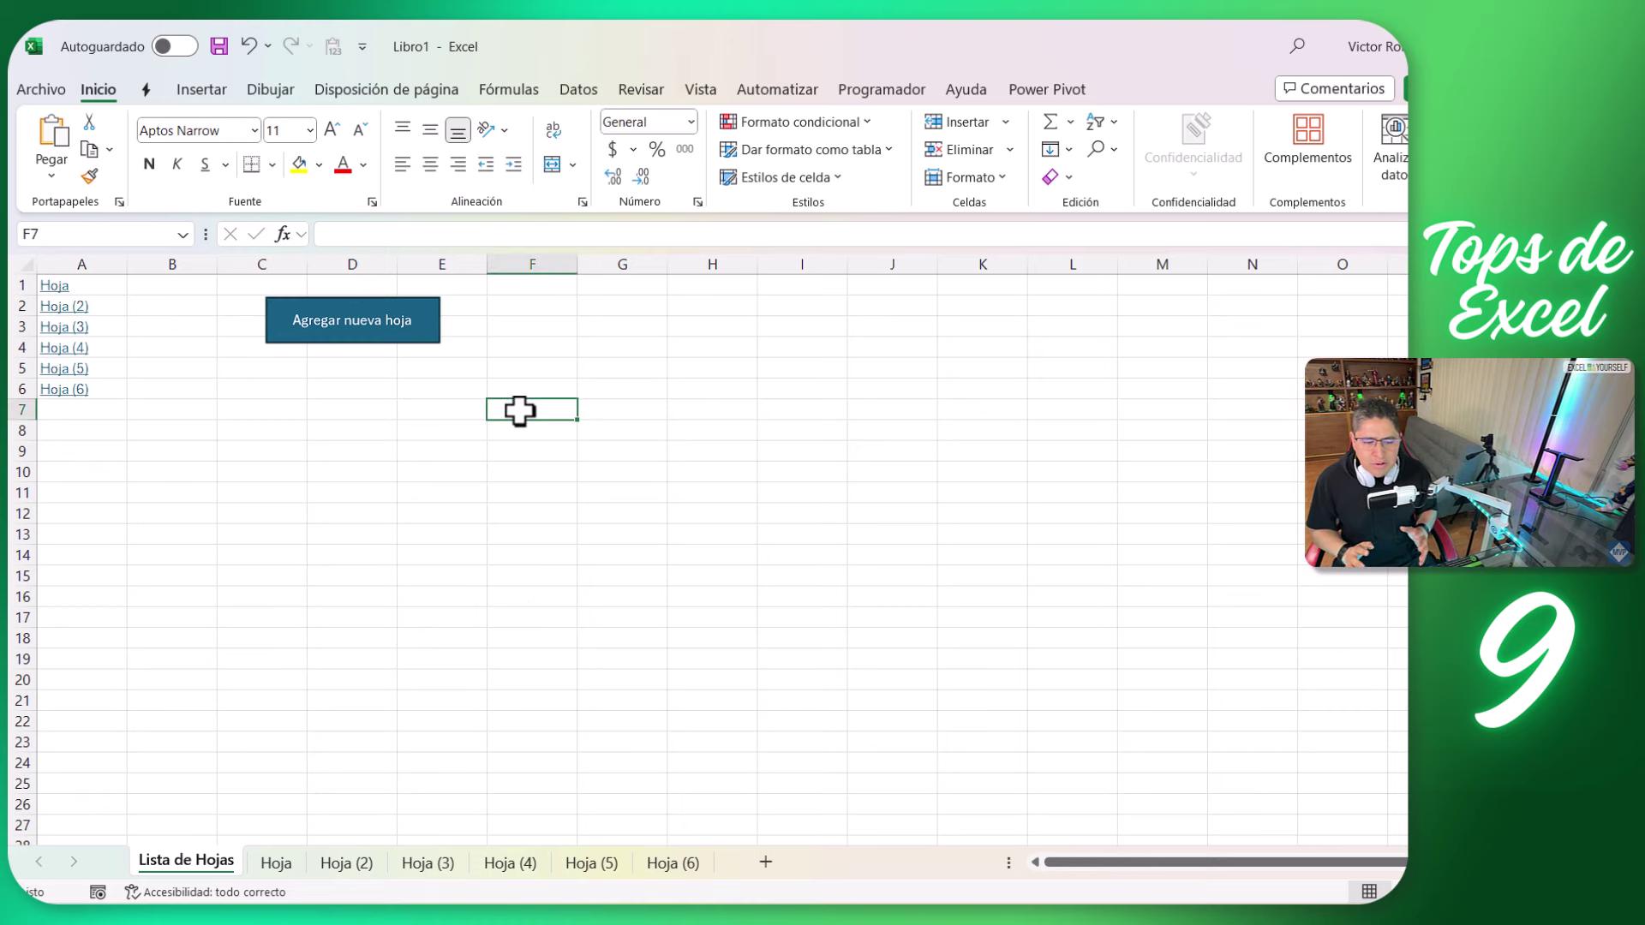
Use the button to create sheet Hoja (7), then test its new A7 link in Lista de Hojas
{"action": "left_click", "coordinate": [353, 351]}
{"action": "type", "text": "Hoja (7)"}
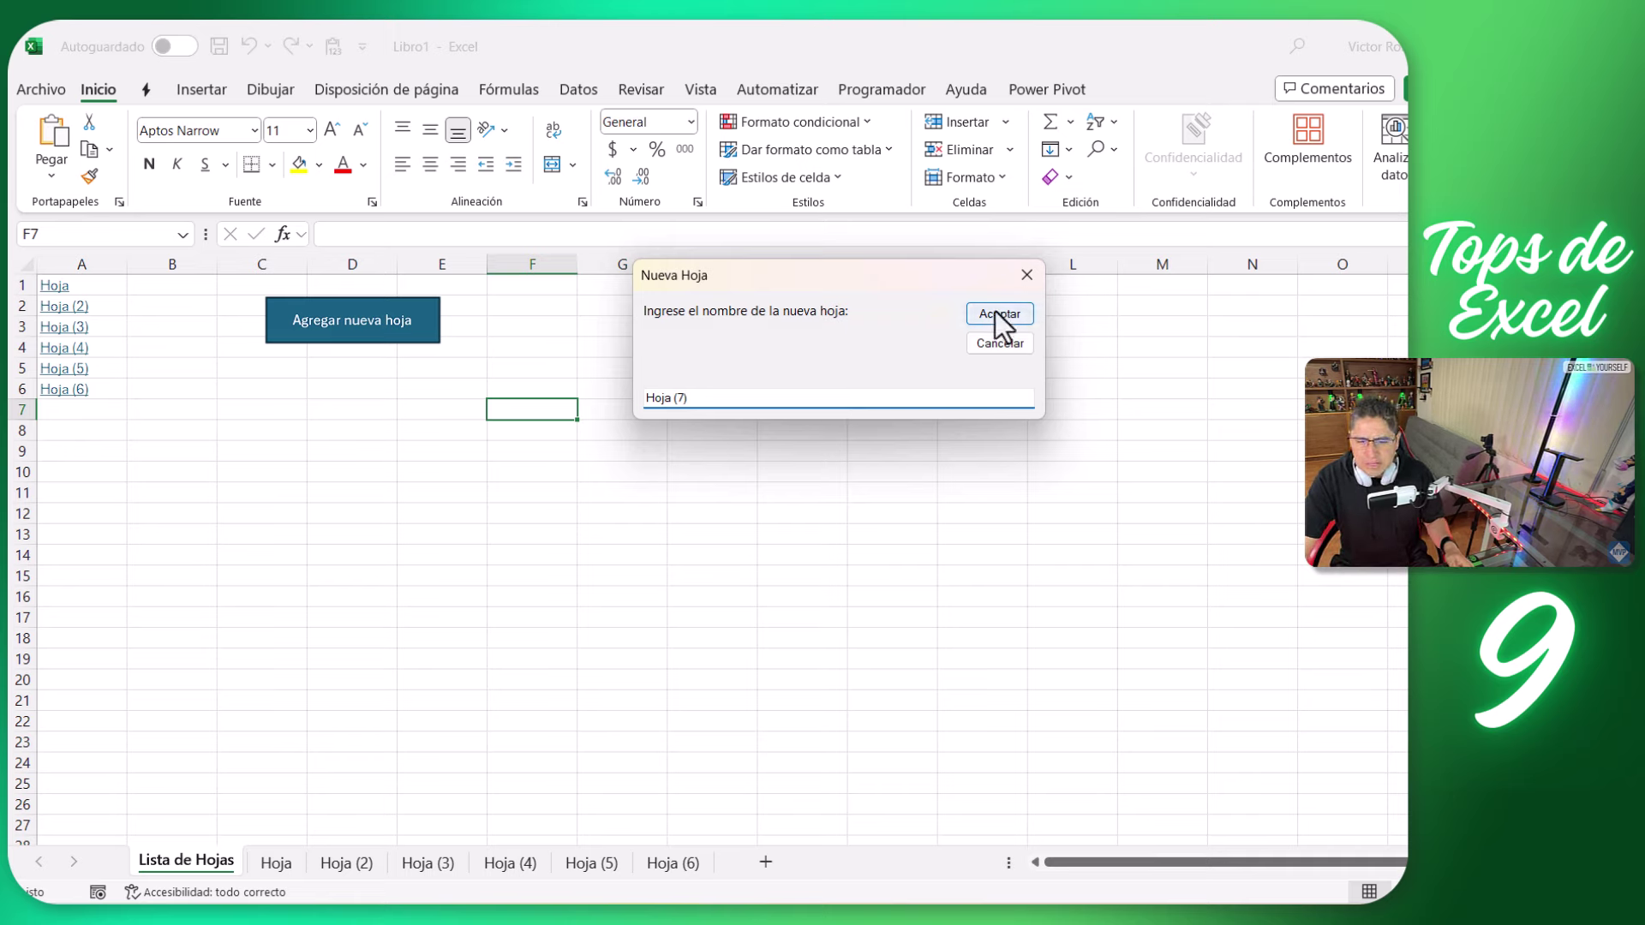
{"action": "left_click", "coordinate": [995, 311]}
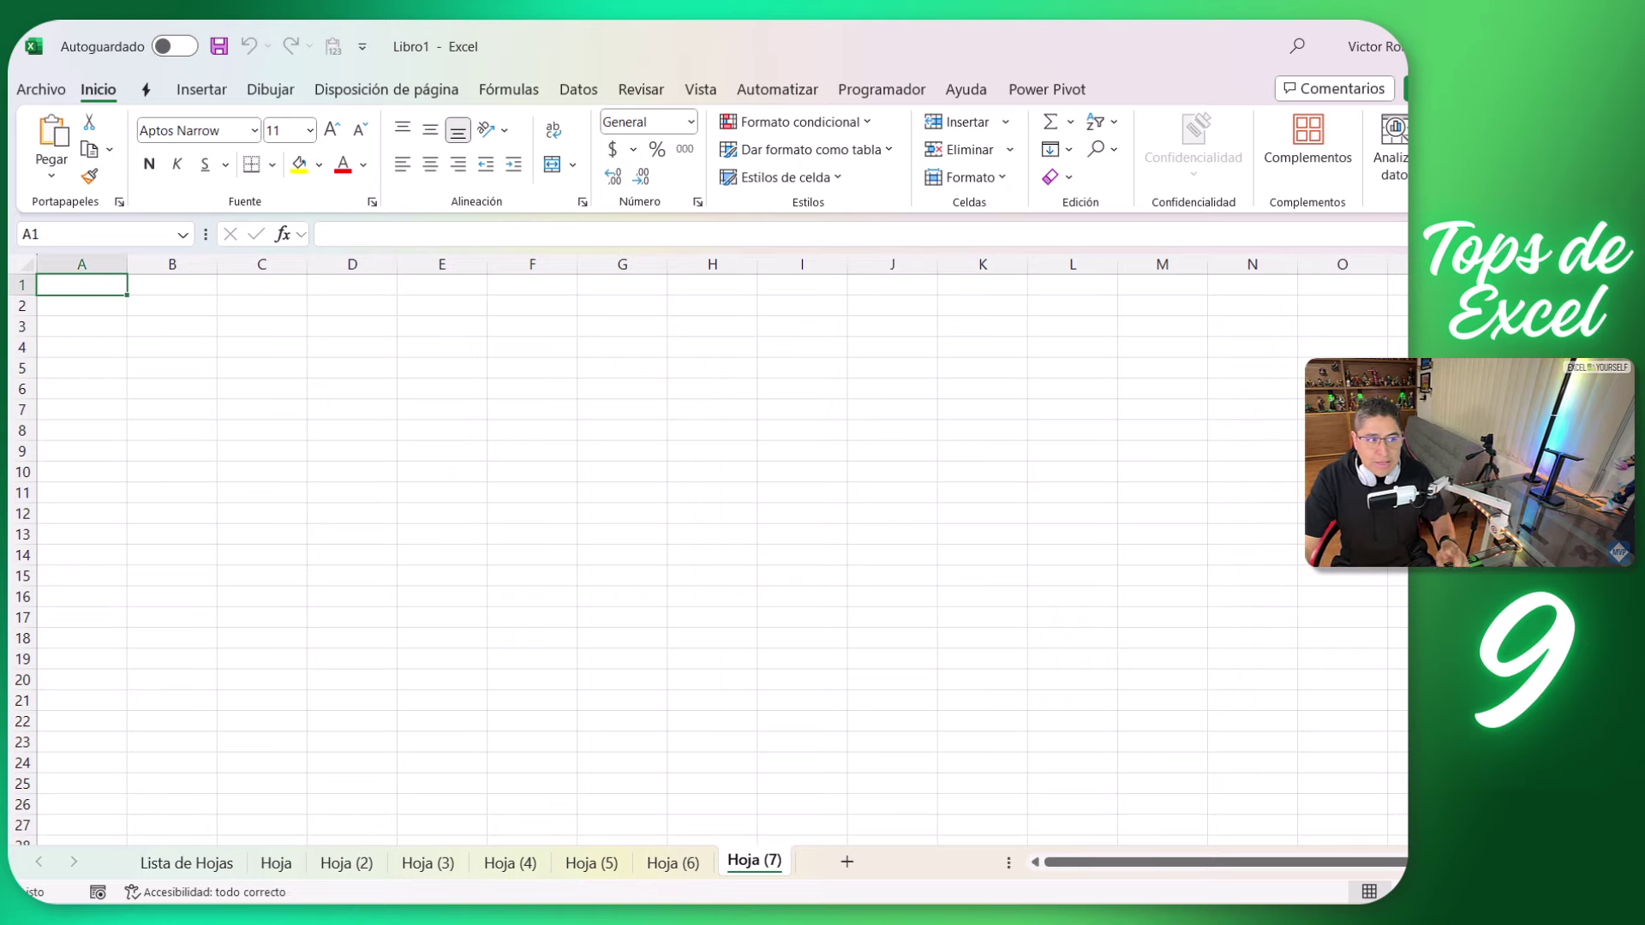
{"action": "left_click", "coordinate": [238, 870]}
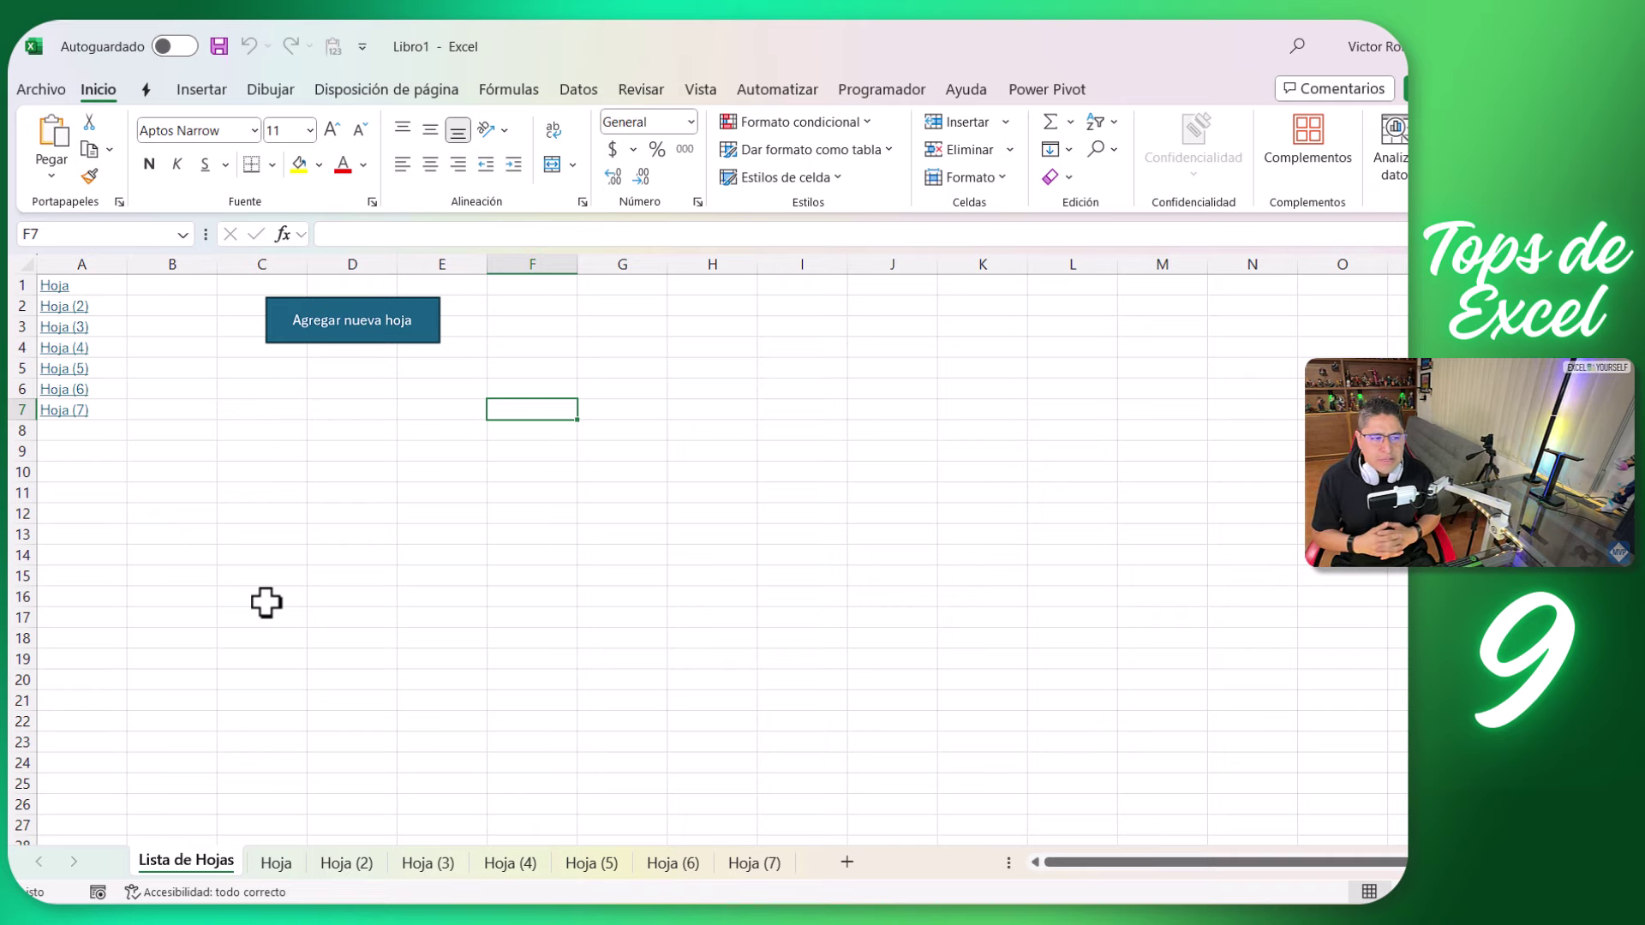
{"action": "left_click", "coordinate": [55, 418]}
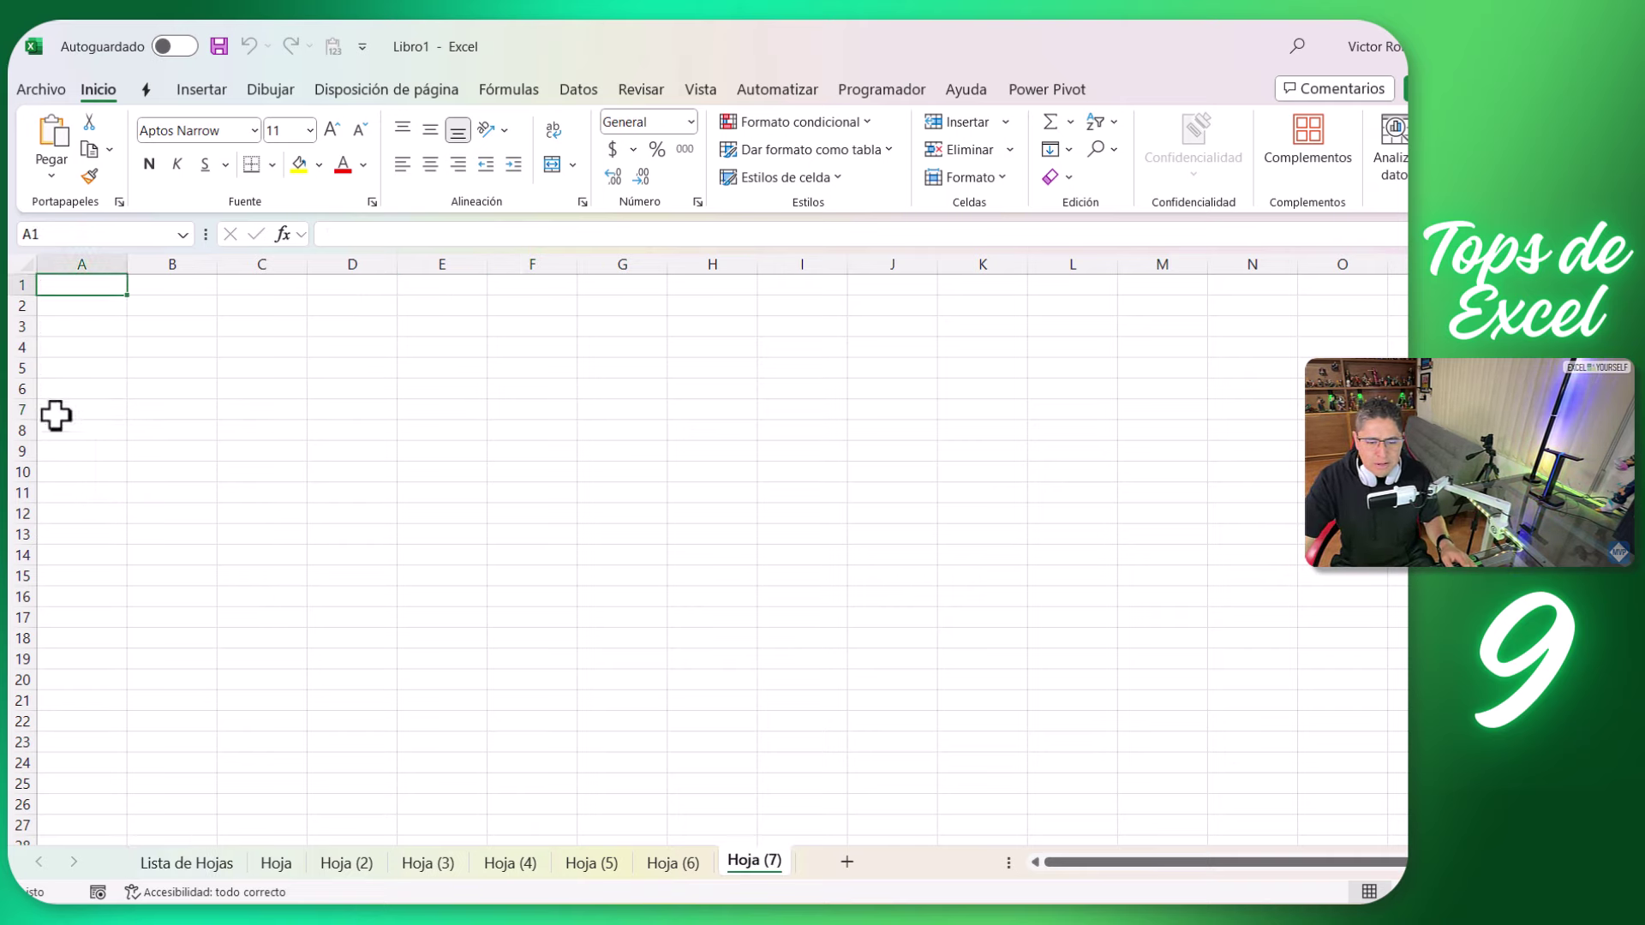
Use the Agregar nueva hoja button to create a sheet named Conclusión
{"action": "left_click", "coordinate": [233, 867]}
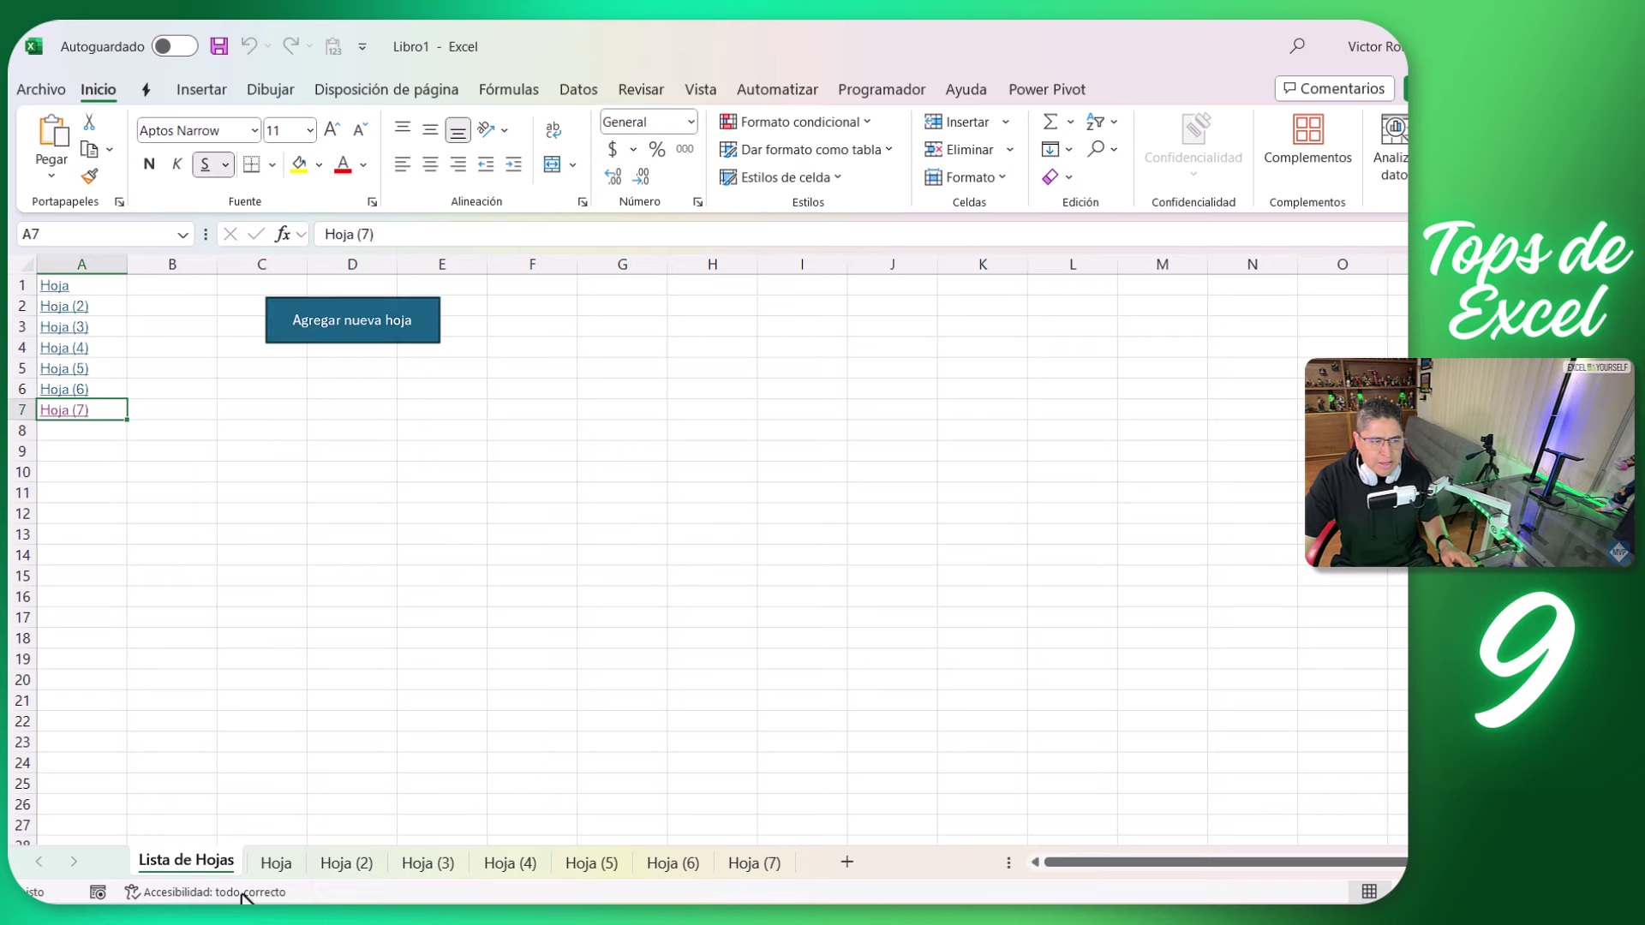
{"action": "left_click", "coordinate": [399, 340]}
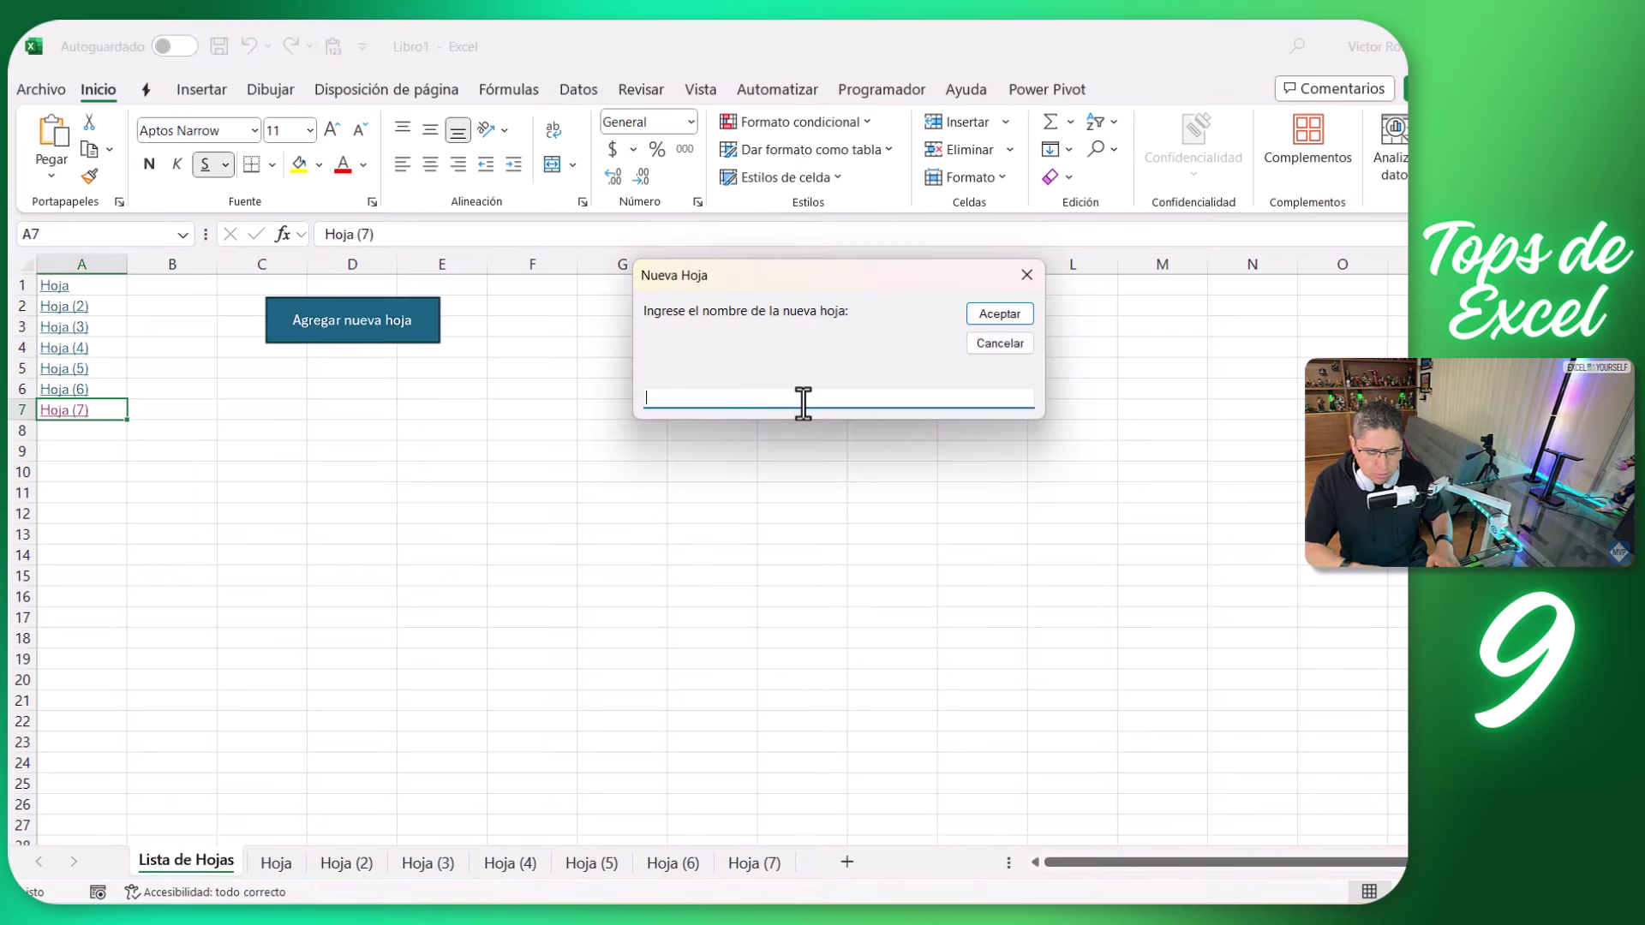
{"action": "type", "text": "Conbc"}
{"action": "key", "text": "BackSpace"}
{"action": "key", "text": "BackSpace"}
{"action": "key", "text": "BackSpace"}
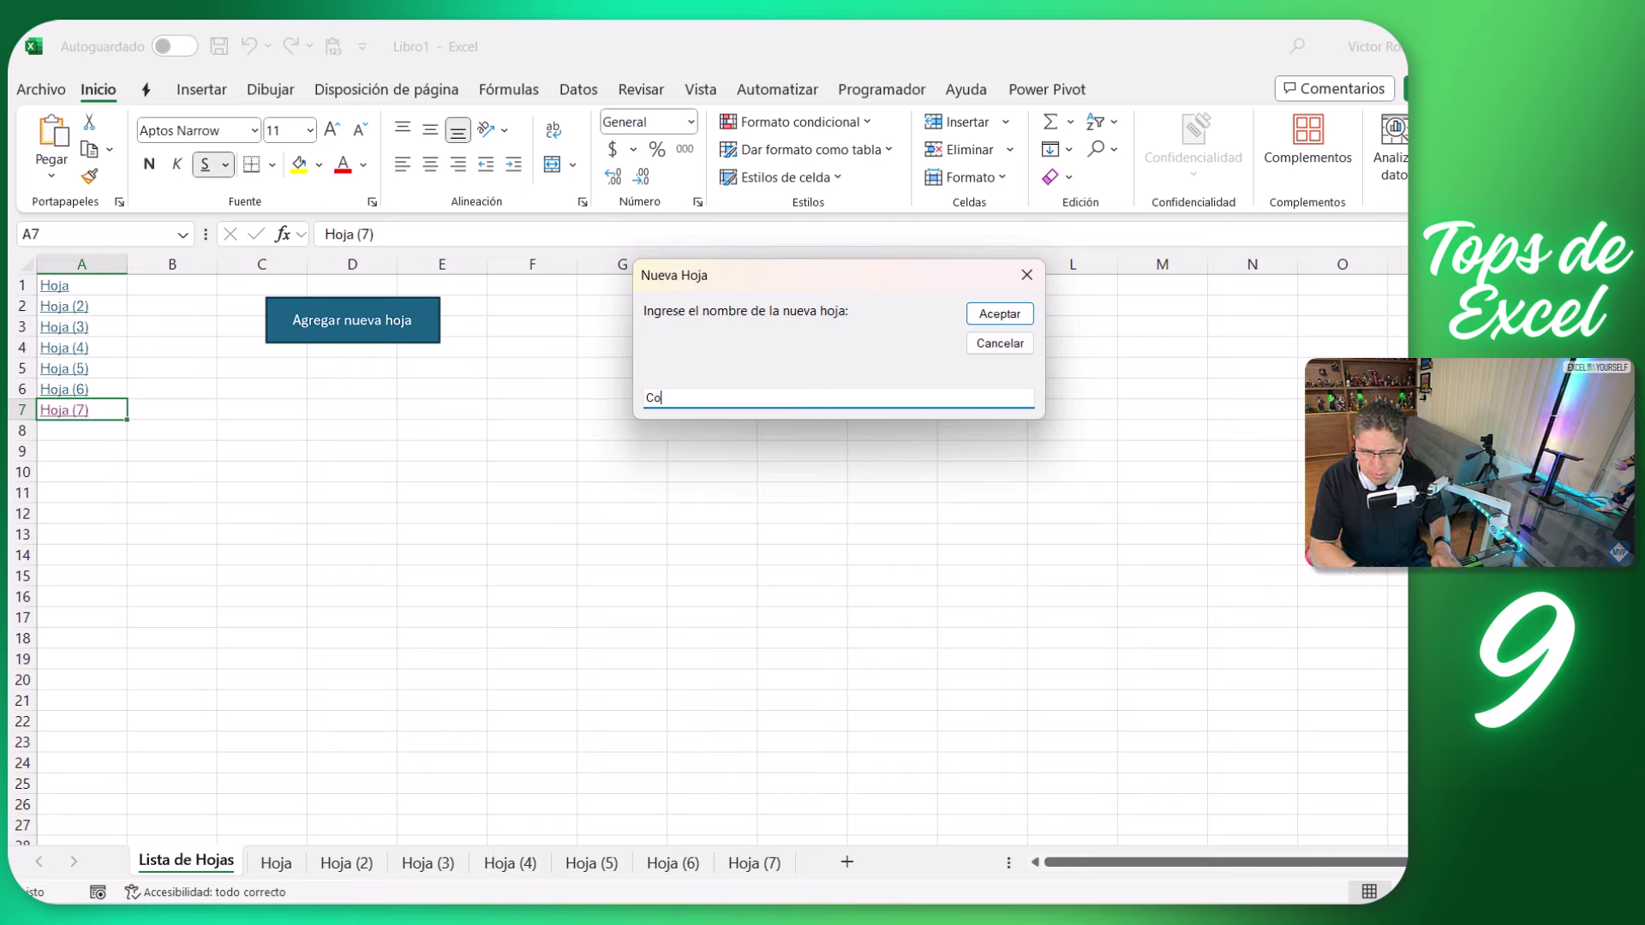
{"action": "type", "text": "onclusión"}
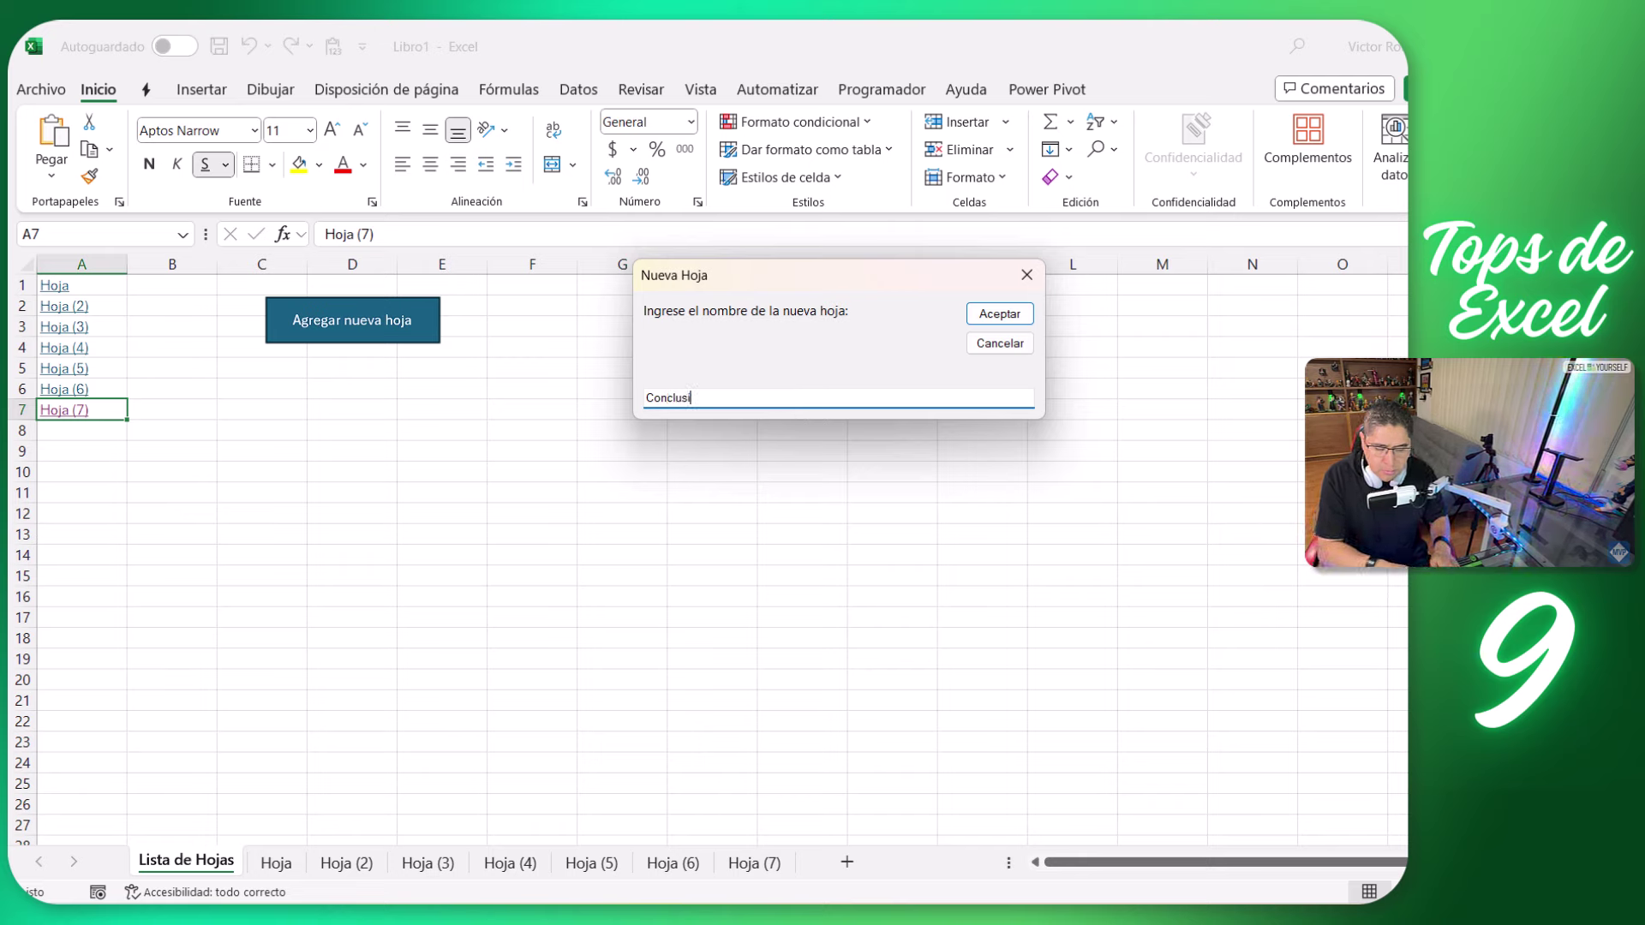
{"action": "left_click", "coordinate": [1000, 314]}
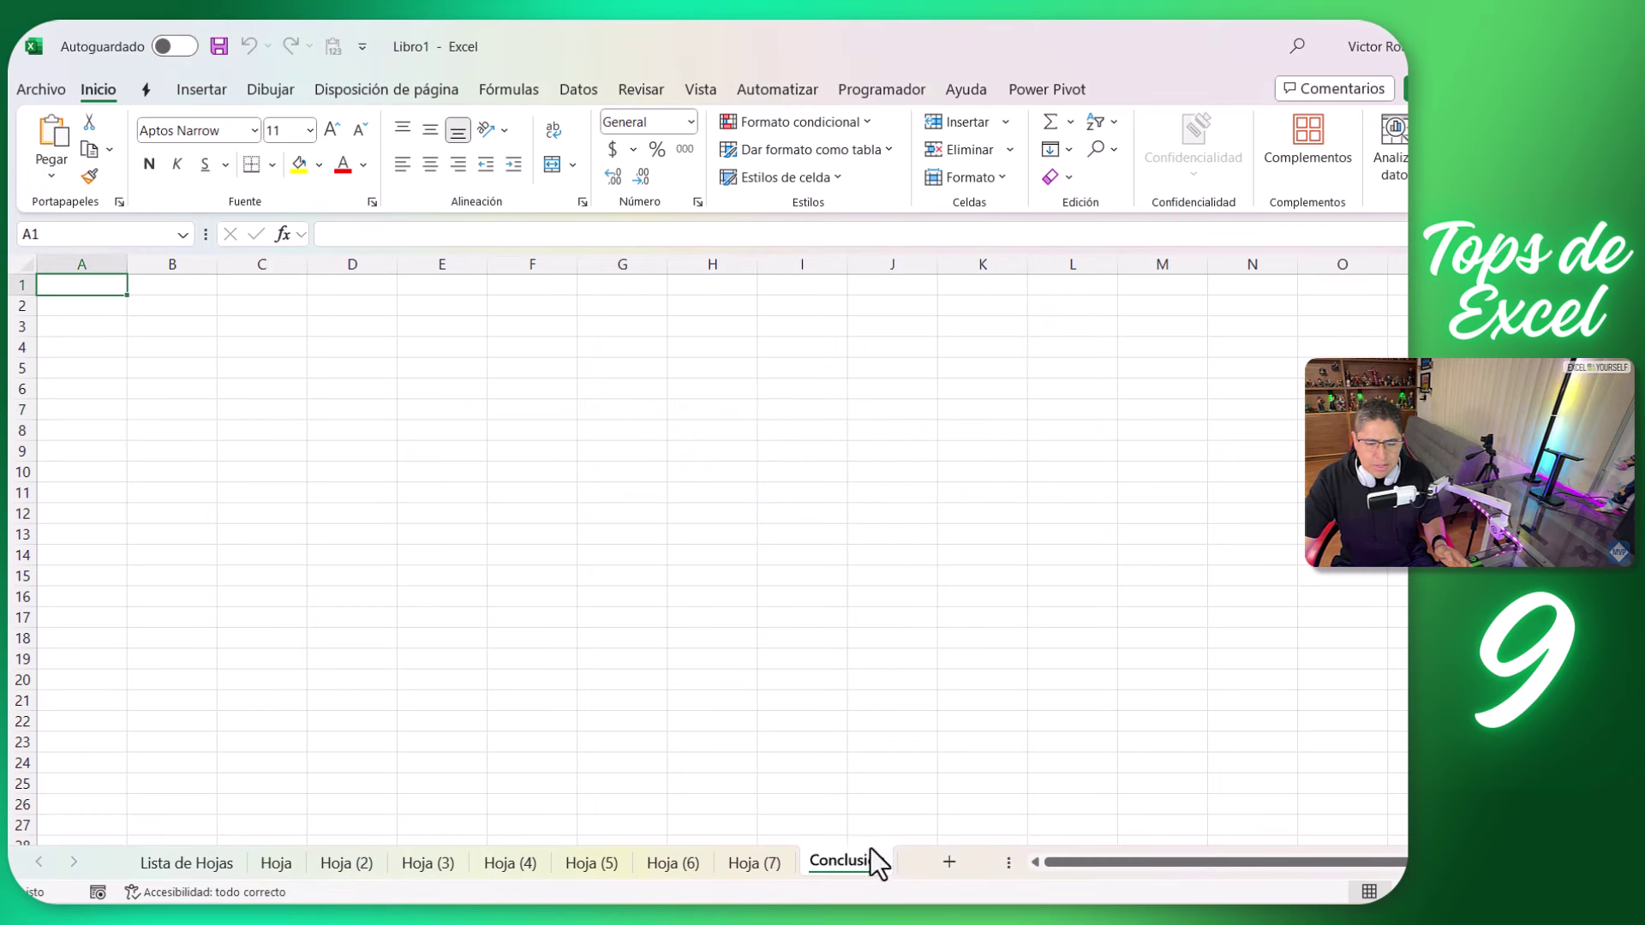
Test the Conclusión hyperlink in A8 of Lista de Hojas, then return to the index
{"action": "left_click", "coordinate": [137, 859]}
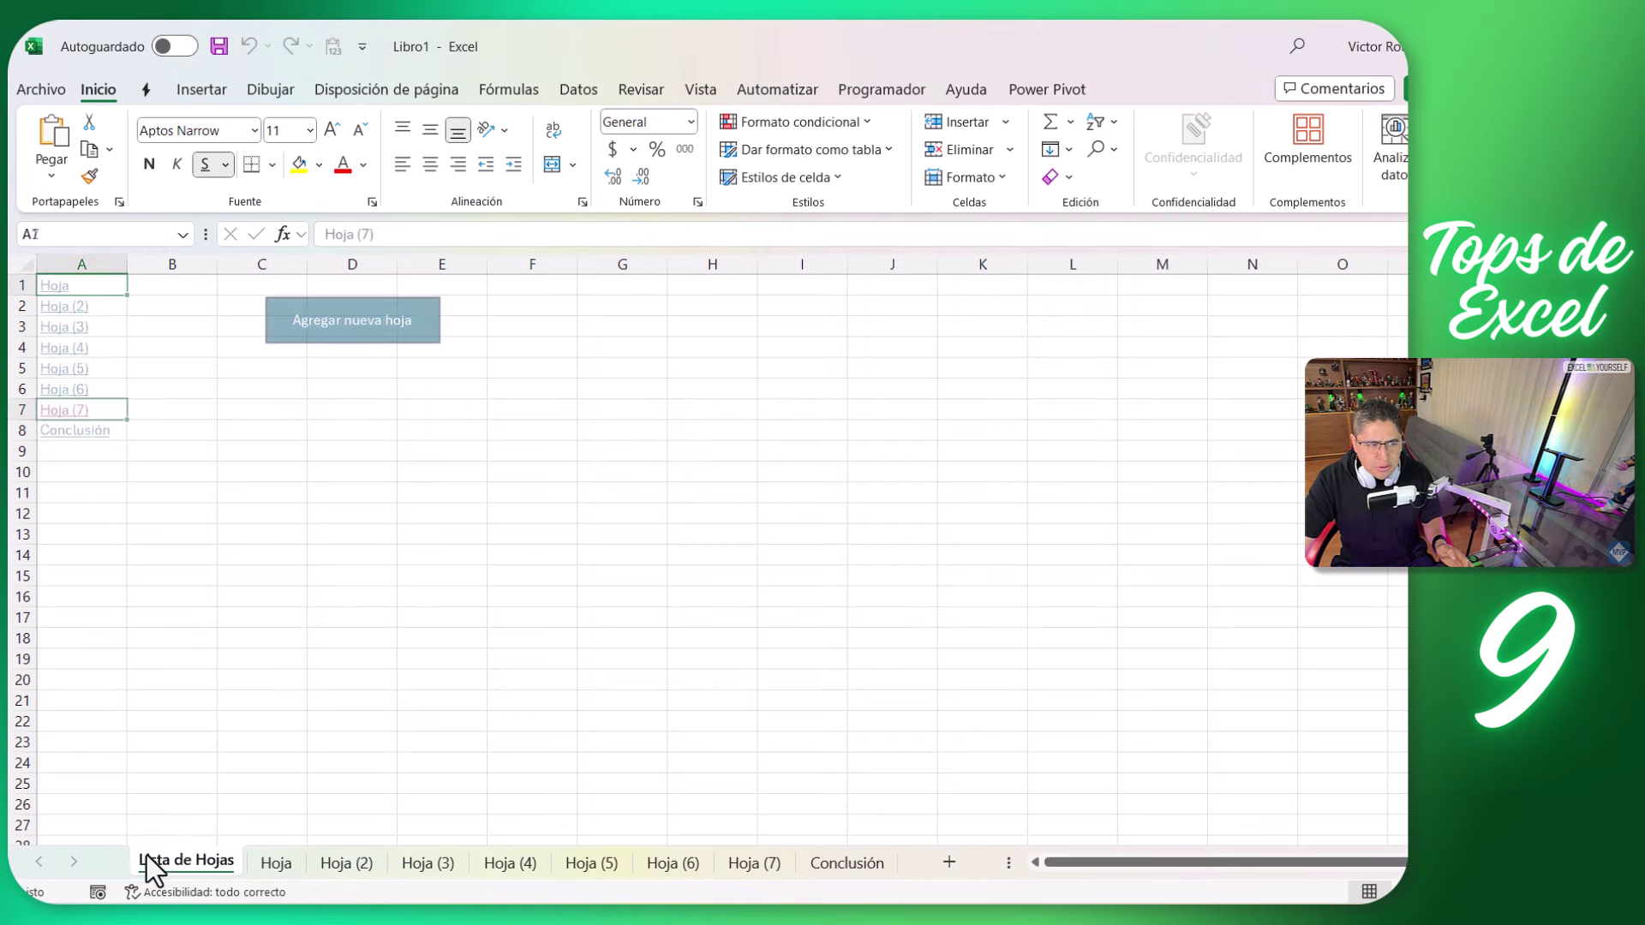
{"action": "left_click", "coordinate": [76, 431]}
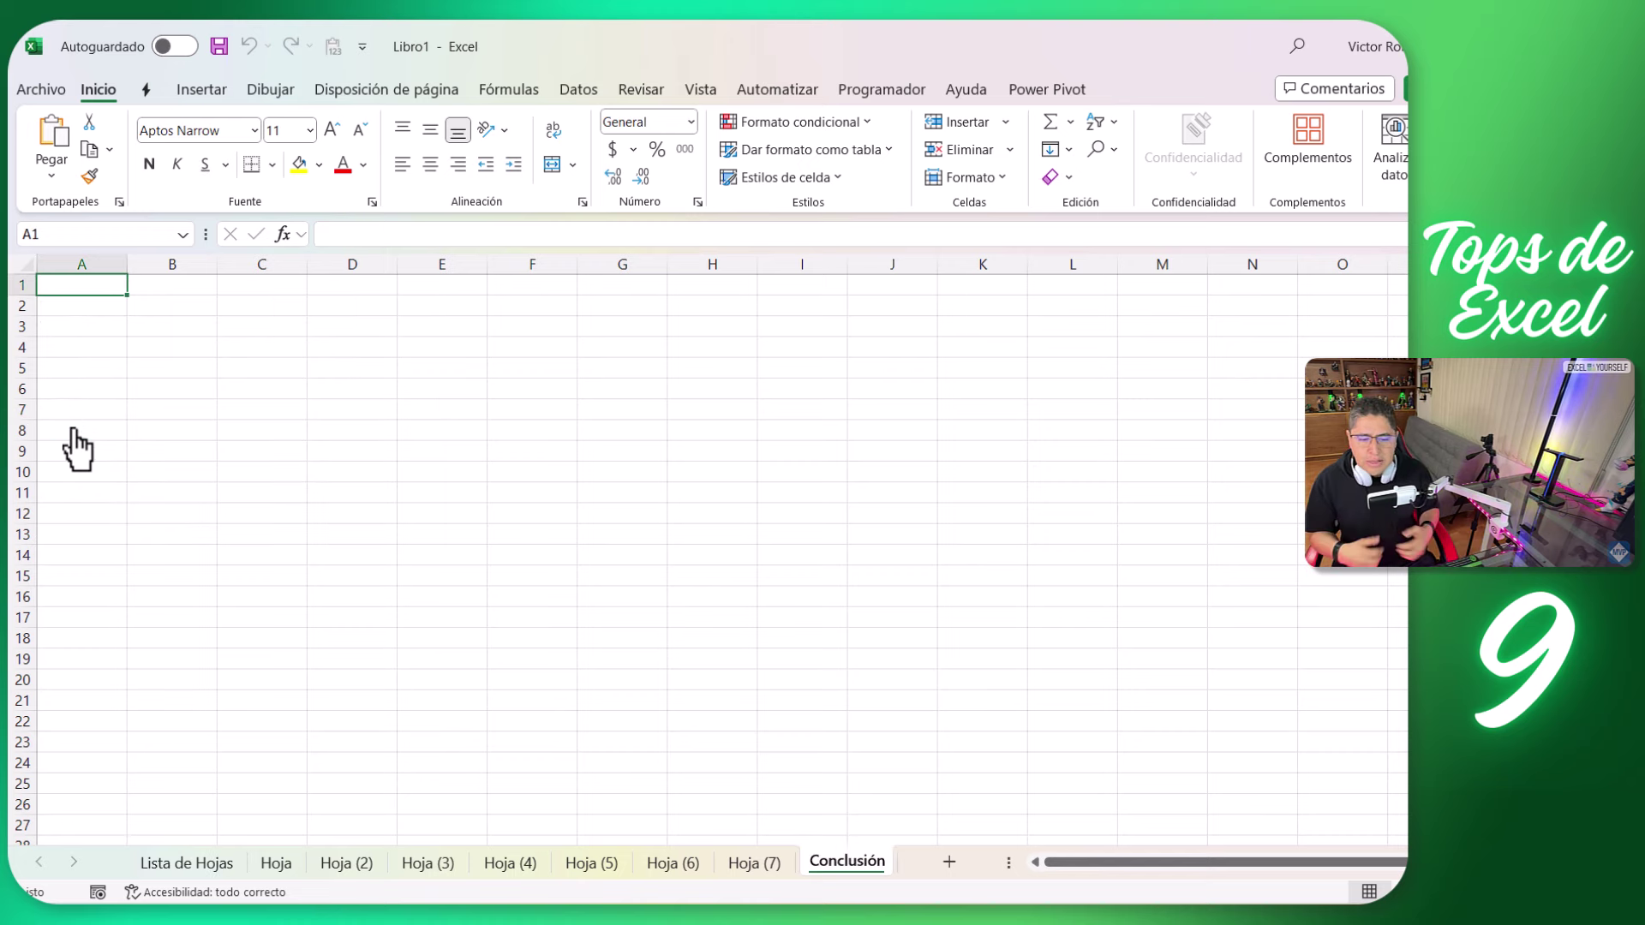
{"action": "left_click", "coordinate": [219, 860]}
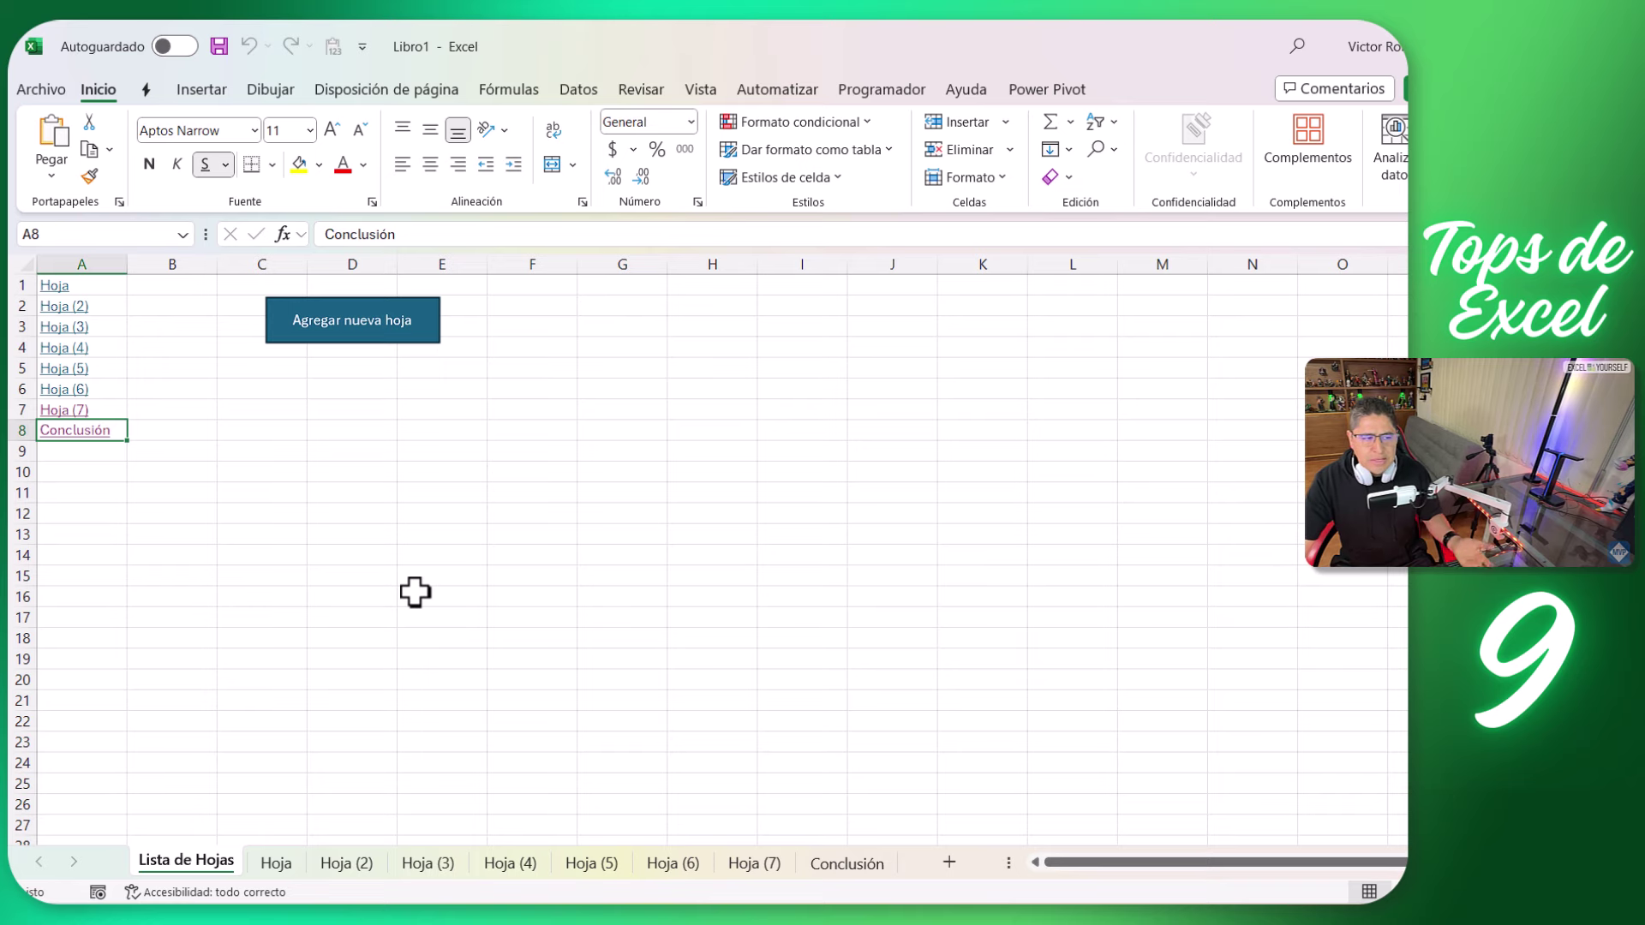
Use the button to add a sheet named Final, then return to Lista de Hojas showing its A9 link
{"action": "left_click", "coordinate": [437, 339]}
{"action": "type", "text": "Fin"}
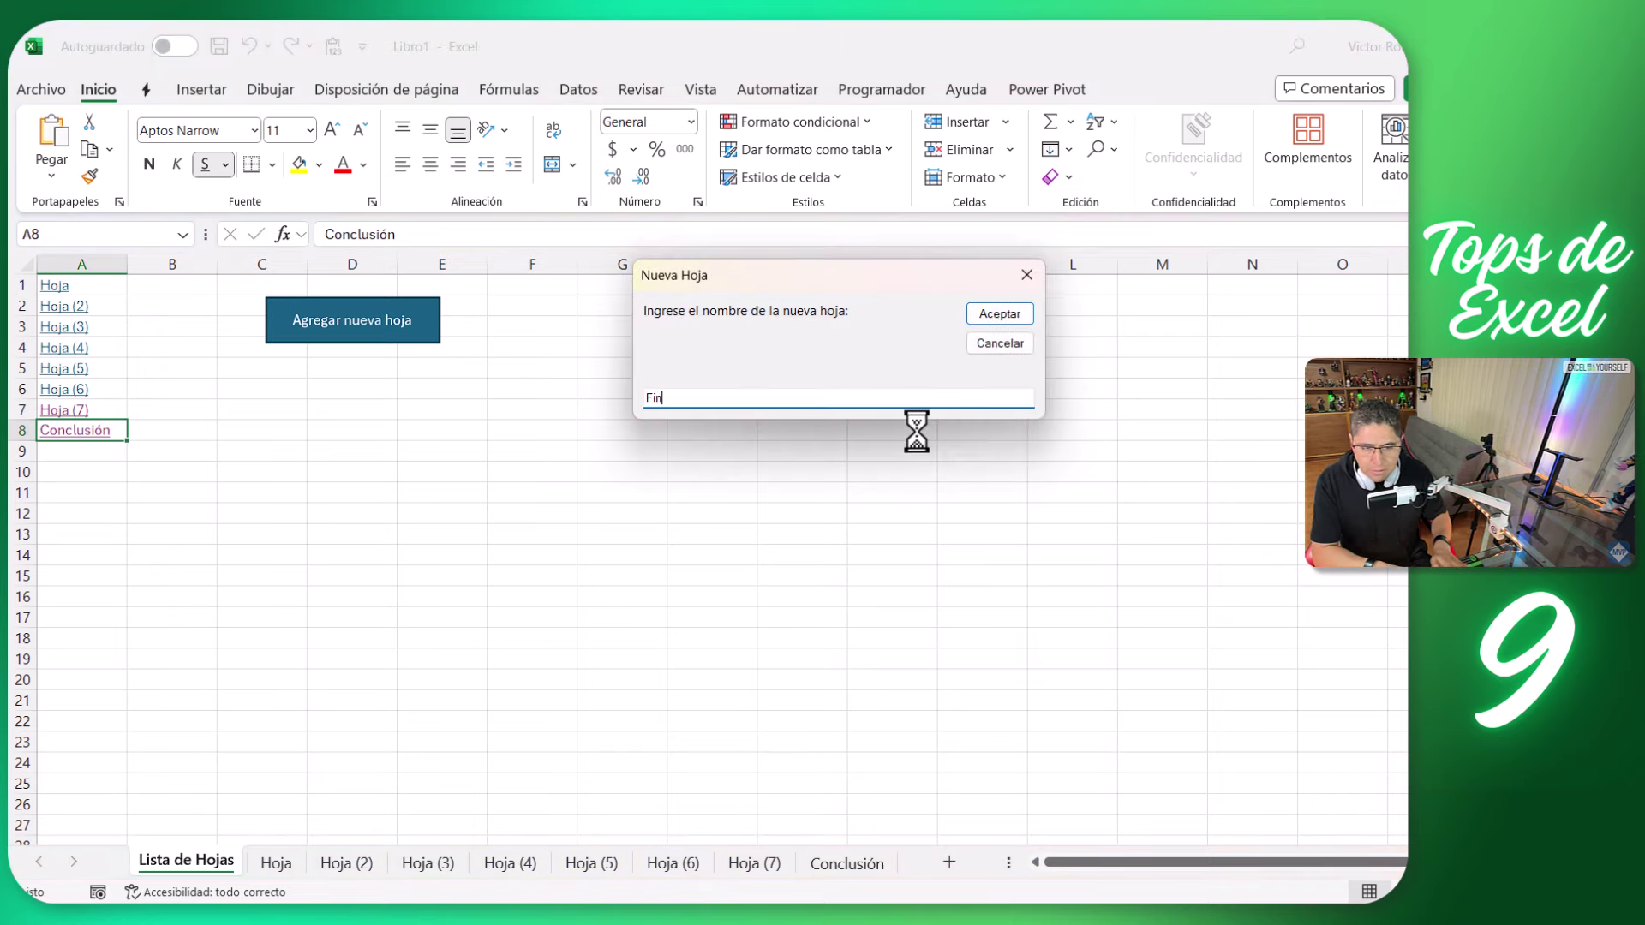
{"action": "type", "text": "al"}
{"action": "left_click", "coordinate": [976, 315]}
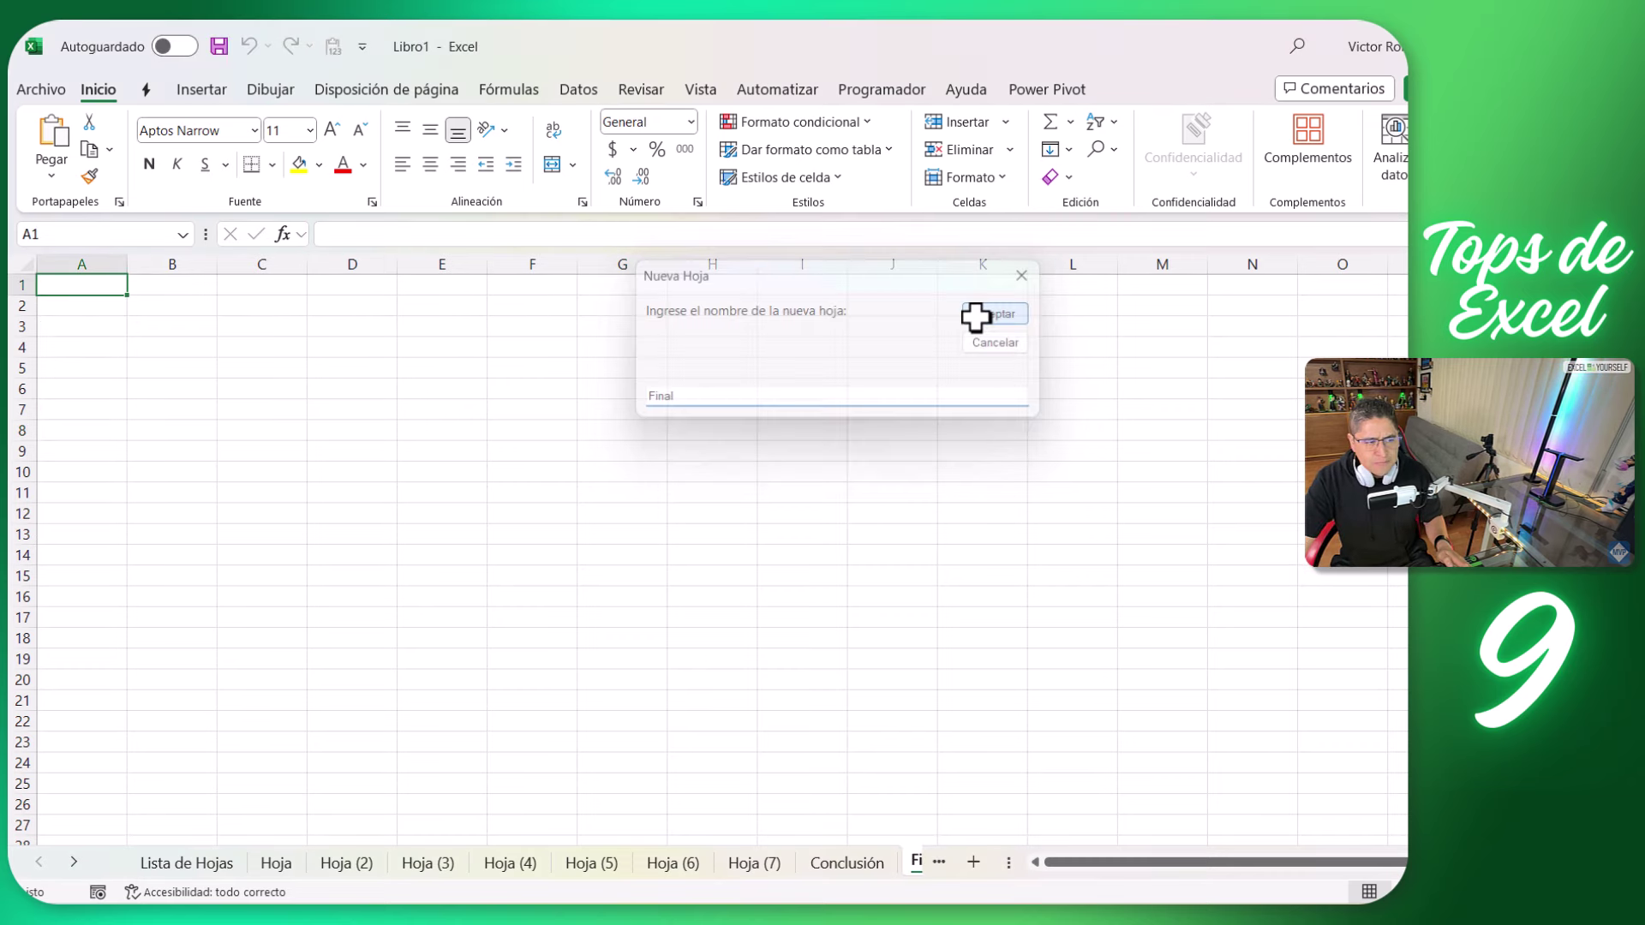
{"action": "left_click", "coordinate": [72, 862]}
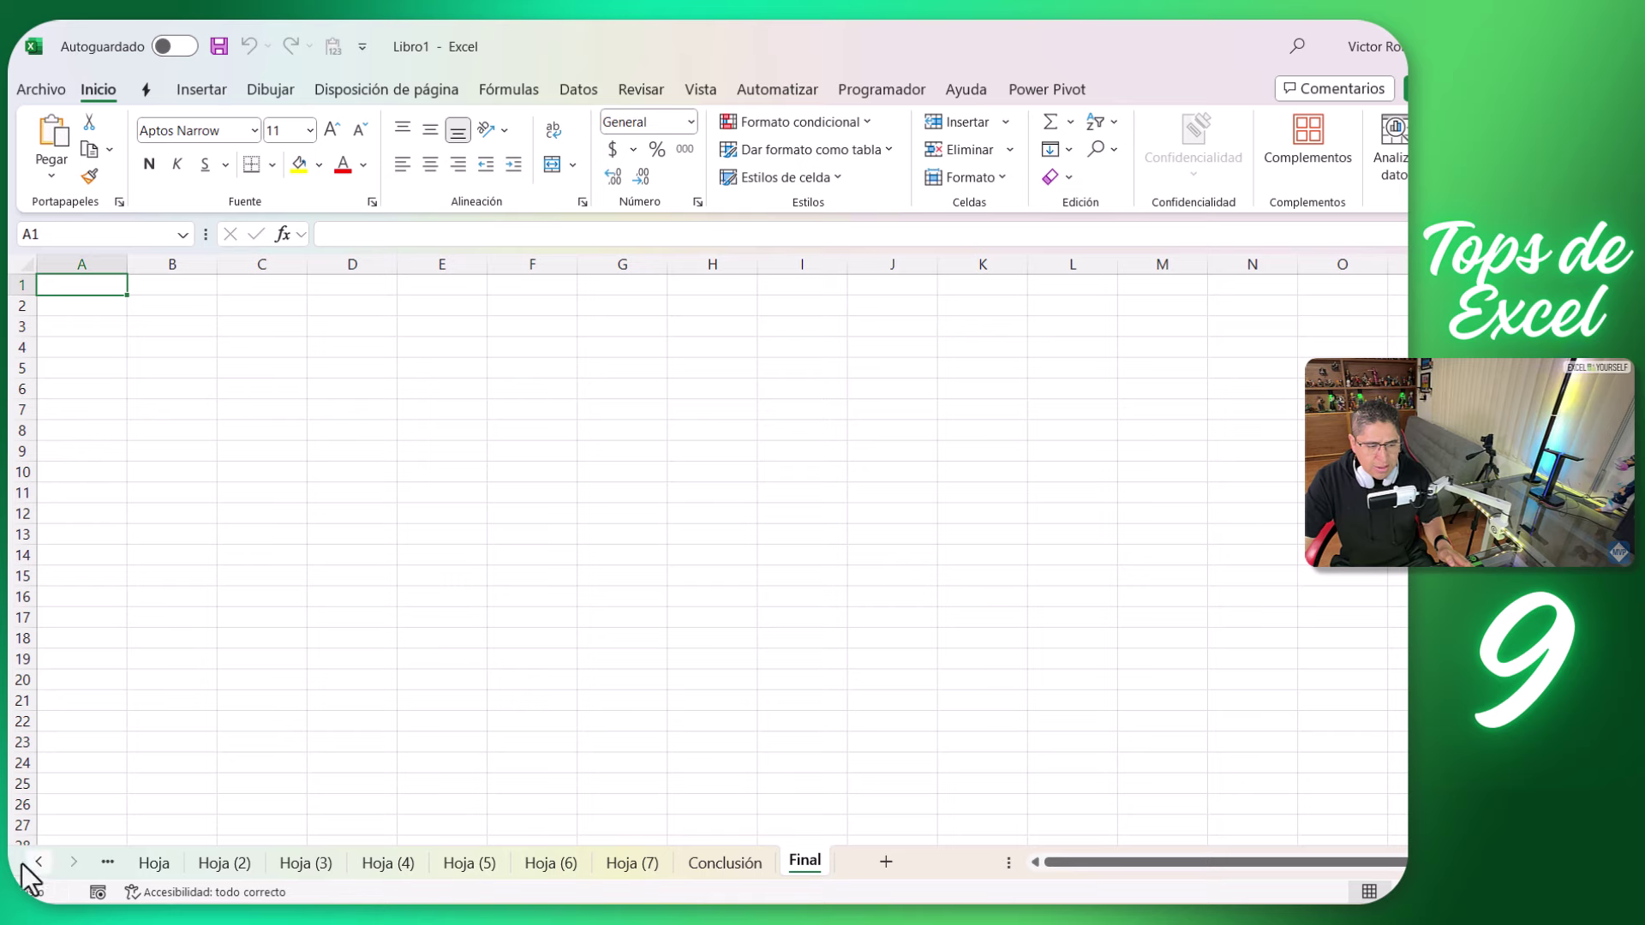
{"action": "left_click", "coordinate": [36, 862]}
{"action": "left_click", "coordinate": [184, 864]}
{"action": "left_click", "coordinate": [105, 480]}
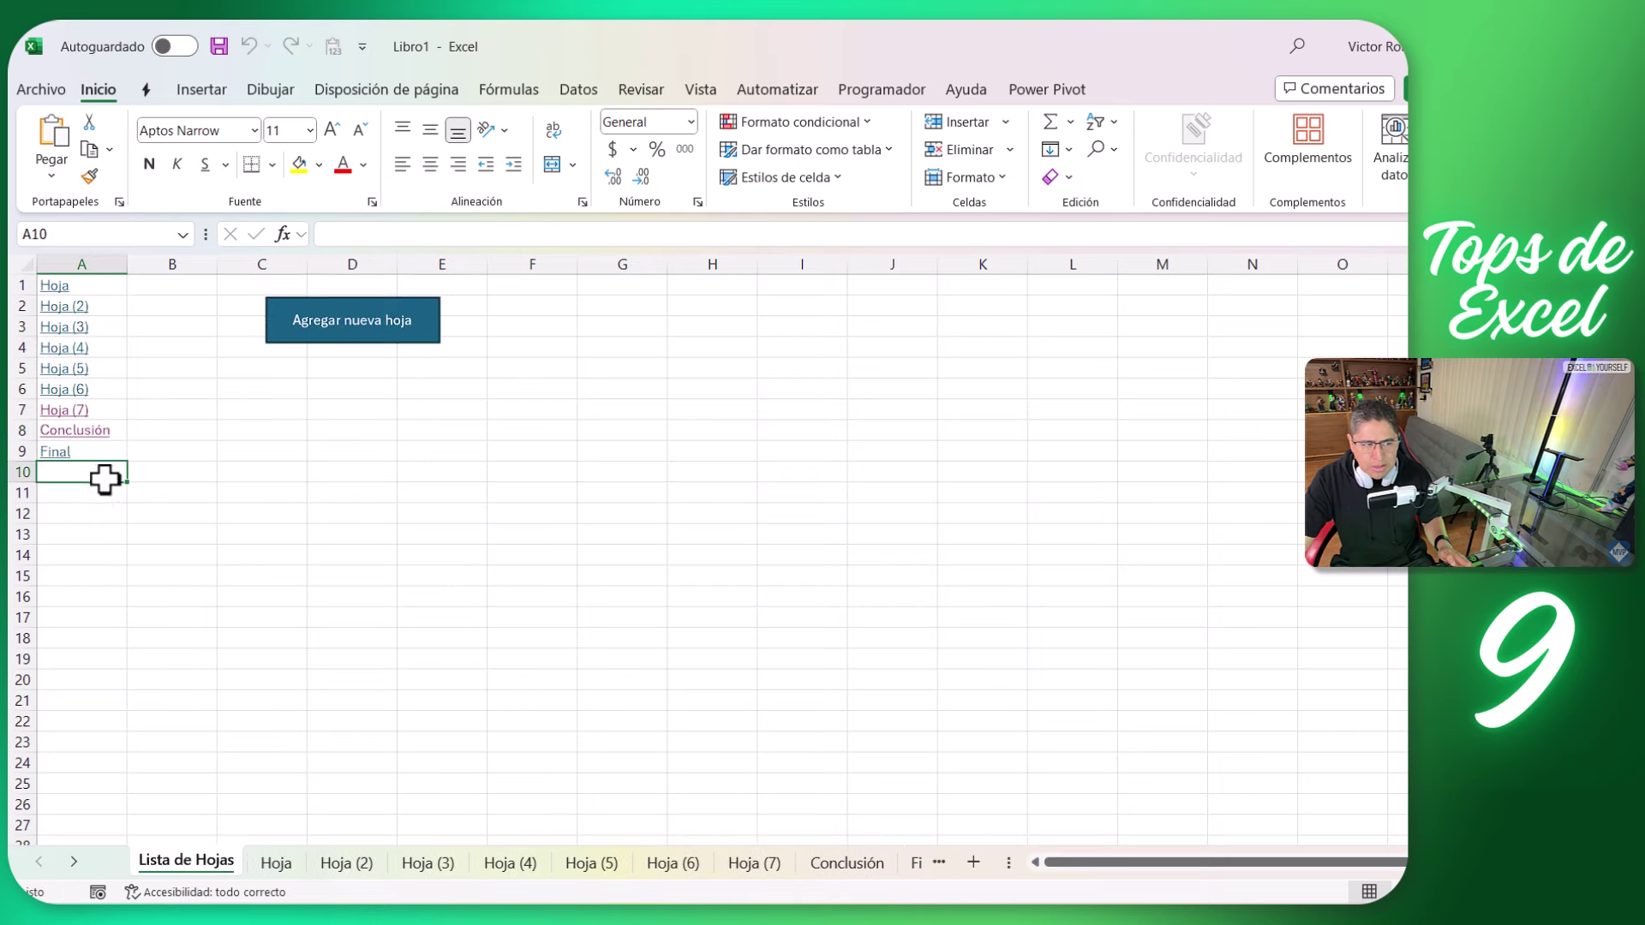